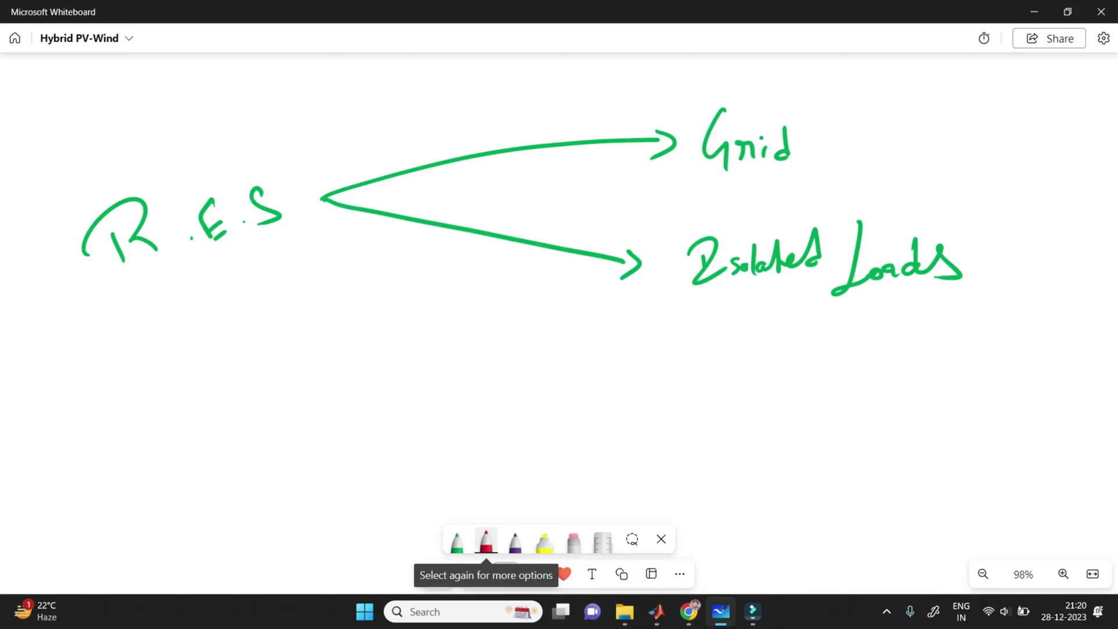
# - Draw a red arrow into Grid labelled "P.S" and put a red cross under Isolated Loads
pyautogui.moveTo(865, 110)
pyautogui.mouseDown()
pyautogui.moveTo(811, 145)
pyautogui.moveTo(814, 133)
pyautogui.moveTo(834, 133)
pyautogui.mouseUp()
pyautogui.moveTo(885, 91)
pyautogui.mouseDown()
pyautogui.moveTo(890, 118)
pyautogui.moveTo(888, 105)
pyautogui.moveTo(913, 110)
pyautogui.mouseUp()
pyautogui.click(903, 106)
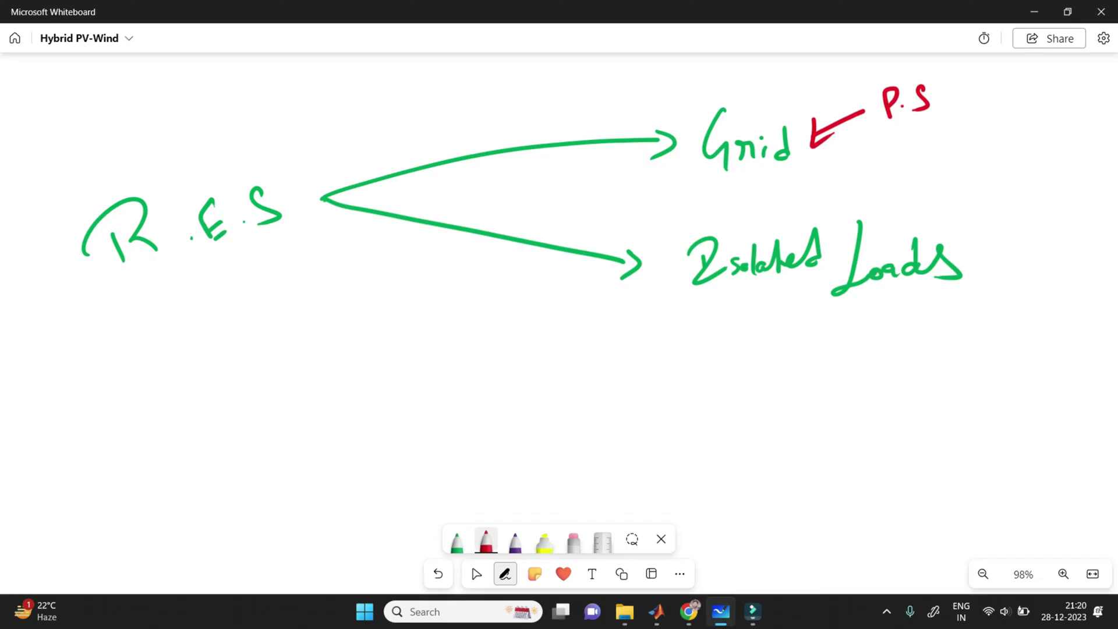
pyautogui.moveTo(788, 294); pyautogui.dragTo(808, 309)
pyautogui.moveTo(805, 290); pyautogui.dragTo(789, 316)
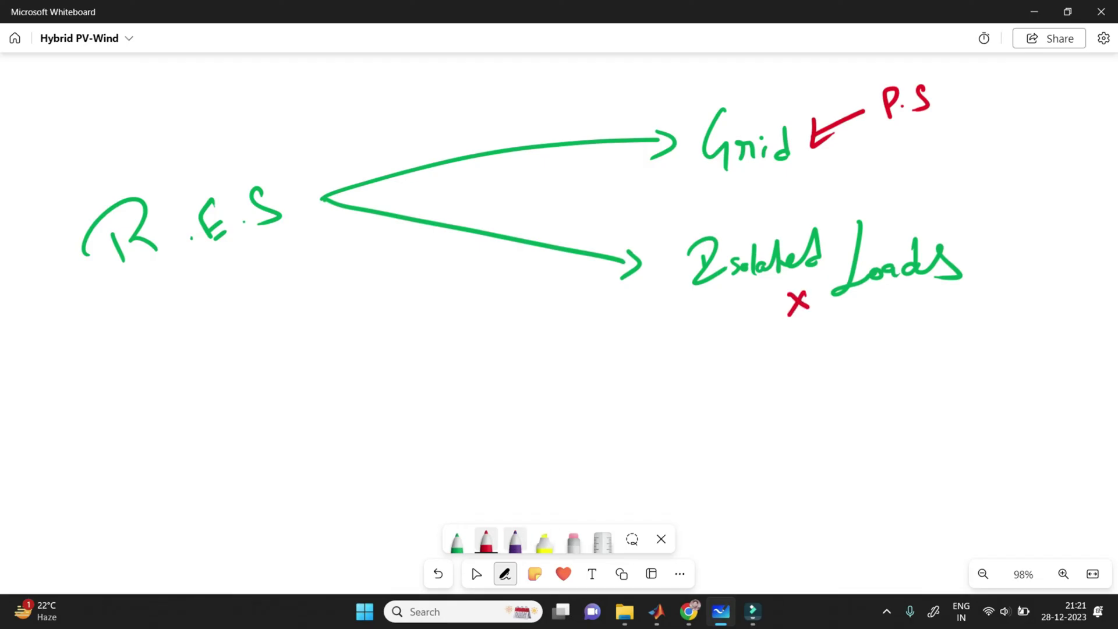
# - Circle Isolated Loads in purple, then draw two purple arrows leading from R.E.S towards it with the label "demand"
pyautogui.click(514, 541)
pyautogui.moveTo(976, 223)
pyautogui.mouseDown()
pyautogui.moveTo(786, 199)
pyautogui.moveTo(684, 301)
pyautogui.moveTo(930, 356)
pyautogui.moveTo(1016, 259)
pyautogui.moveTo(902, 208)
pyautogui.moveTo(739, 205)
pyautogui.mouseUp()
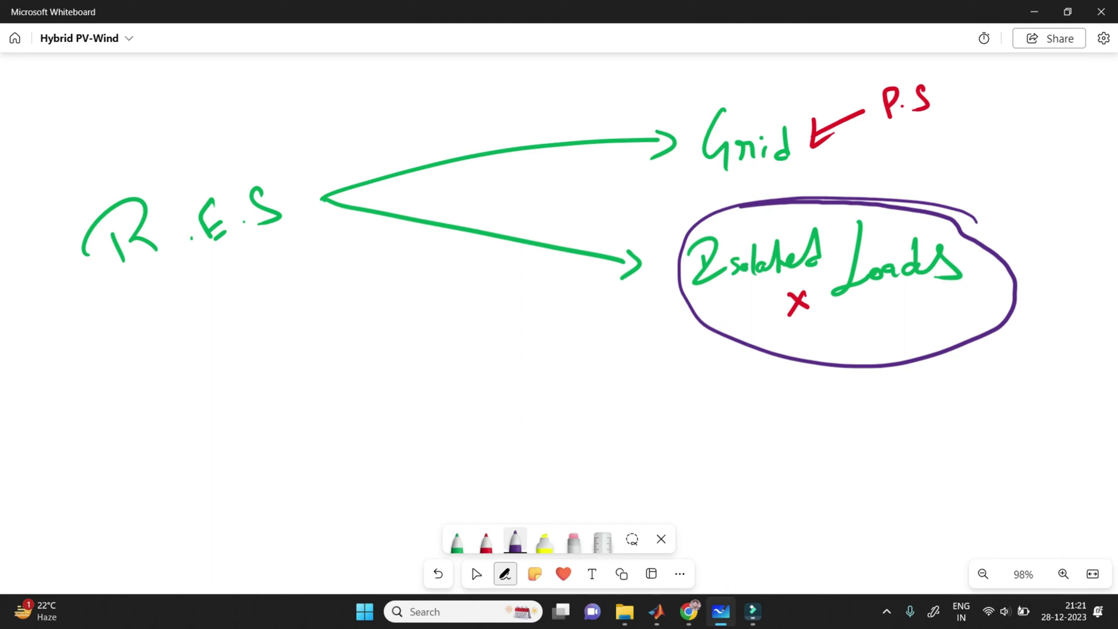
pyautogui.moveTo(497, 386); pyautogui.dragTo(768, 314)
pyautogui.moveTo(751, 305); pyautogui.dragTo(747, 328)
pyautogui.moveTo(682, 373)
pyautogui.mouseDown()
pyautogui.moveTo(693, 343)
pyautogui.moveTo(720, 383)
pyautogui.moveTo(767, 382)
pyautogui.mouseUp()
pyautogui.moveTo(243, 265)
pyautogui.mouseDown()
pyautogui.moveTo(265, 317)
pyautogui.moveTo(475, 398)
pyautogui.mouseUp()
pyautogui.moveTo(464, 380); pyautogui.dragTo(464, 408)
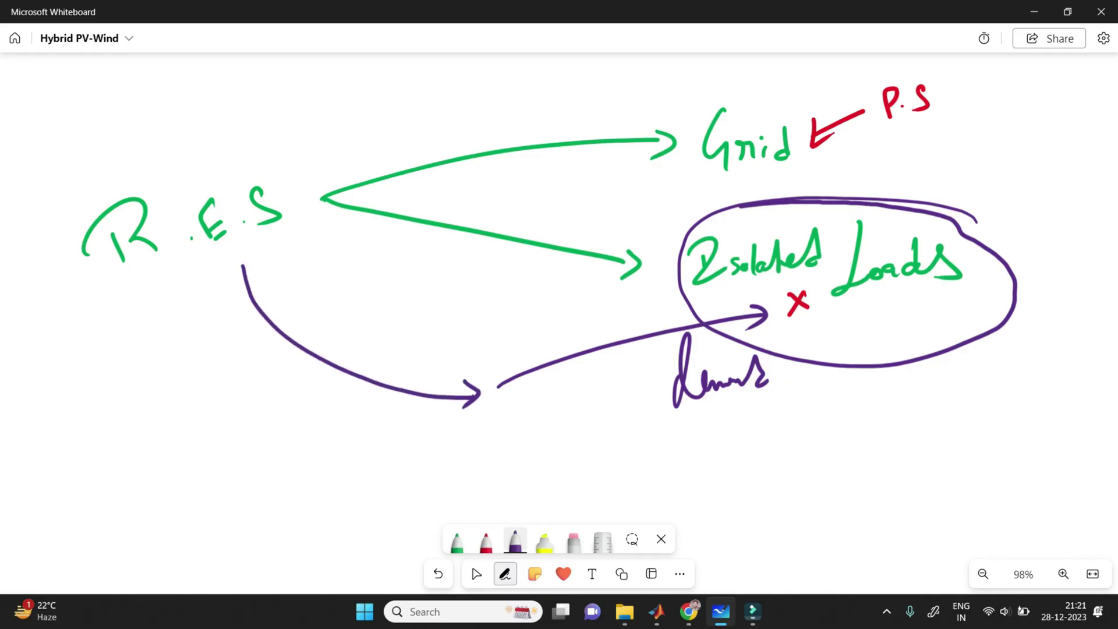
# - Draw a purple arrow from Grid back towards R.E.S and circle the "P.S" label
pyautogui.click(364, 151)
pyautogui.moveTo(364, 168); pyautogui.dragTo(684, 124)
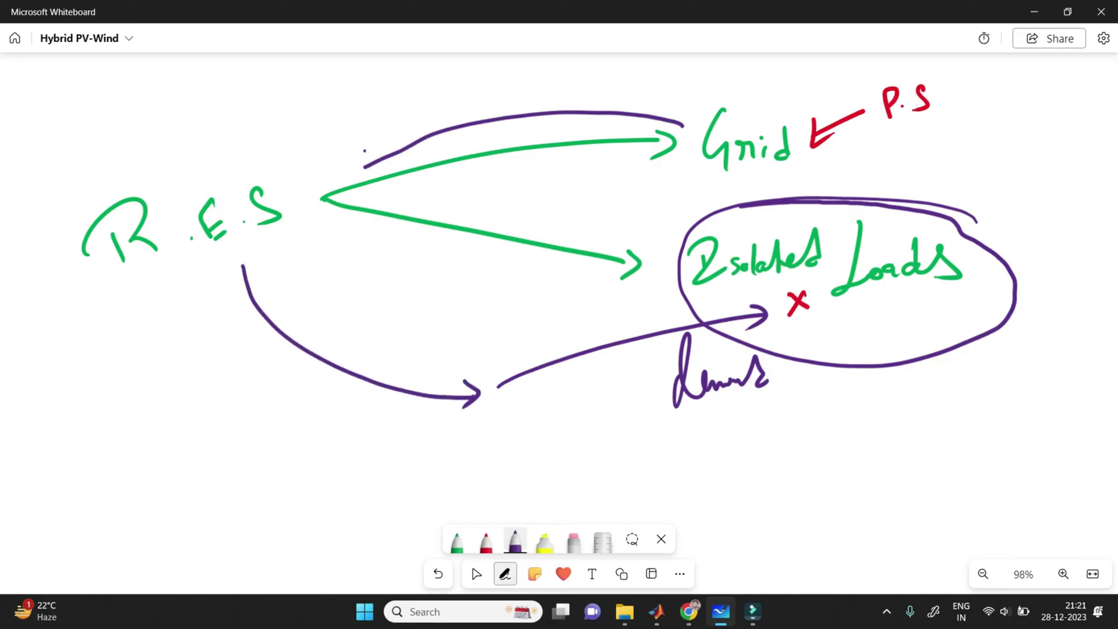
pyautogui.moveTo(364, 147); pyautogui.dragTo(387, 170)
pyautogui.moveTo(934, 87)
pyautogui.mouseDown()
pyautogui.moveTo(863, 117)
pyautogui.moveTo(902, 78)
pyautogui.mouseUp()
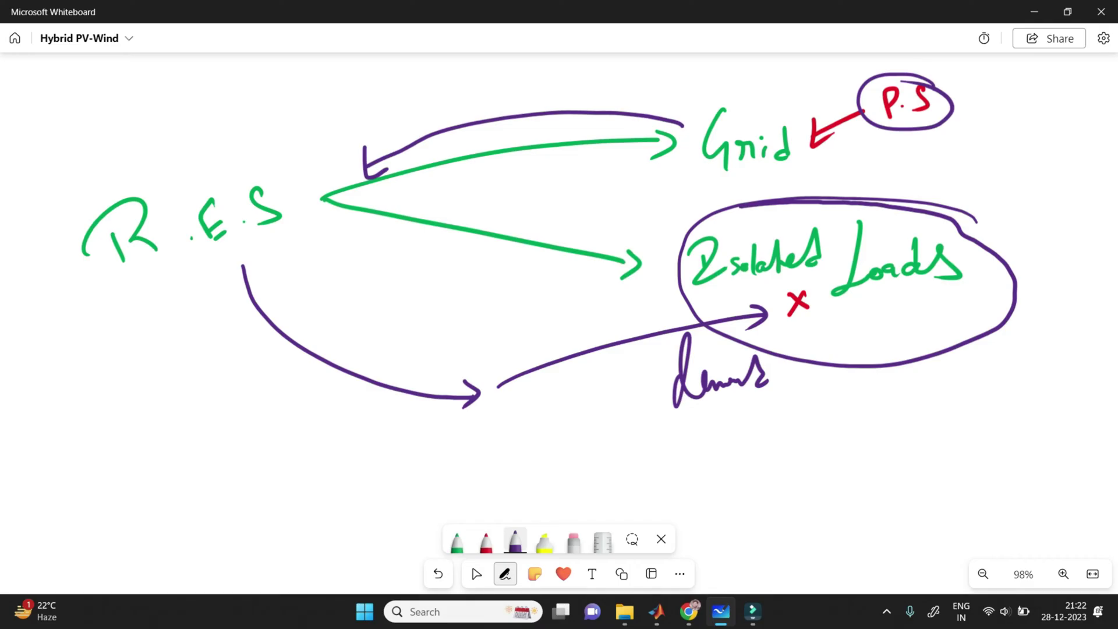
pyautogui.press('Escape')
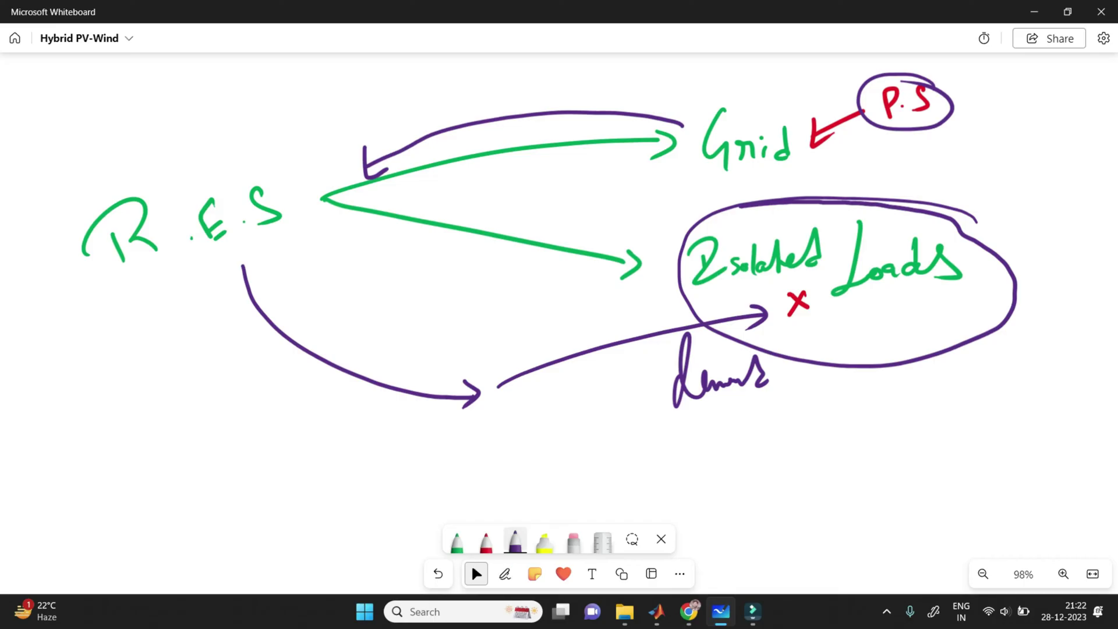
# - On blank canvas below, draw a purple flow from "R.E.S" to "Isolated loads" with an arrow labelled "Total demand"
pyautogui.scroll(-4, 559, 291)
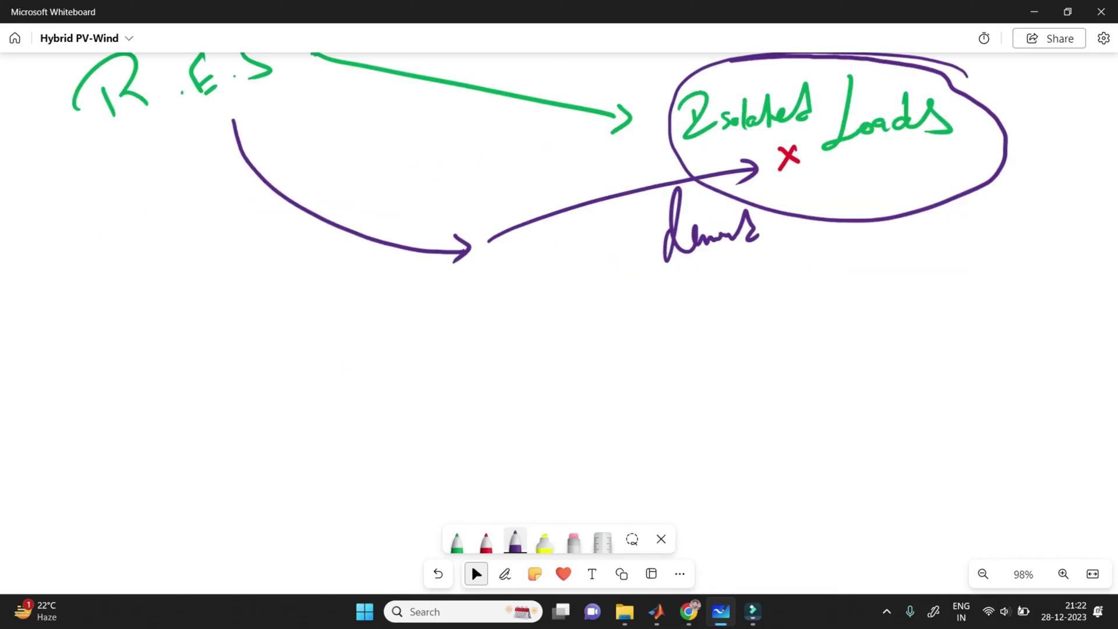
pyautogui.moveTo(783, 284); pyautogui.dragTo(789, 302)
pyautogui.moveTo(770, 287)
pyautogui.mouseDown()
pyautogui.moveTo(782, 272)
pyautogui.moveTo(805, 300)
pyautogui.moveTo(906, 280)
pyautogui.mouseUp()
pyautogui.moveTo(933, 242)
pyautogui.mouseDown()
pyautogui.moveTo(955, 268)
pyautogui.moveTo(1015, 282)
pyautogui.mouseUp()
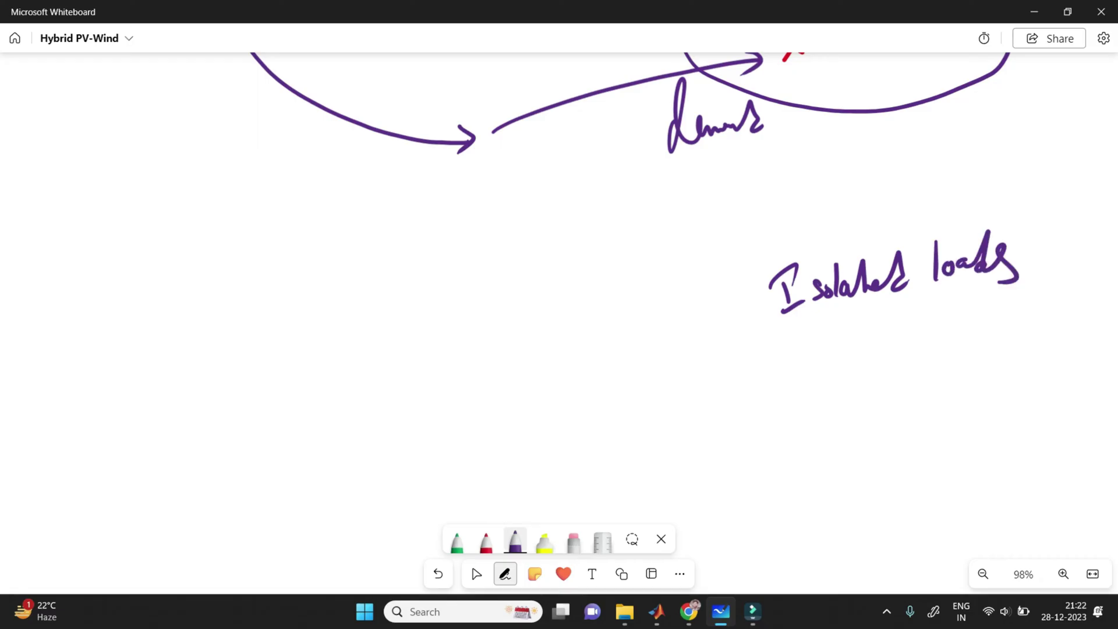
pyautogui.moveTo(455, 278)
pyautogui.mouseDown()
pyautogui.moveTo(667, 268)
pyautogui.moveTo(637, 287)
pyautogui.mouseUp()
pyautogui.moveTo(488, 319); pyautogui.dragTo(550, 326)
pyautogui.moveTo(635, 270)
pyautogui.mouseDown()
pyautogui.moveTo(622, 341)
pyautogui.moveTo(693, 319)
pyautogui.mouseUp()
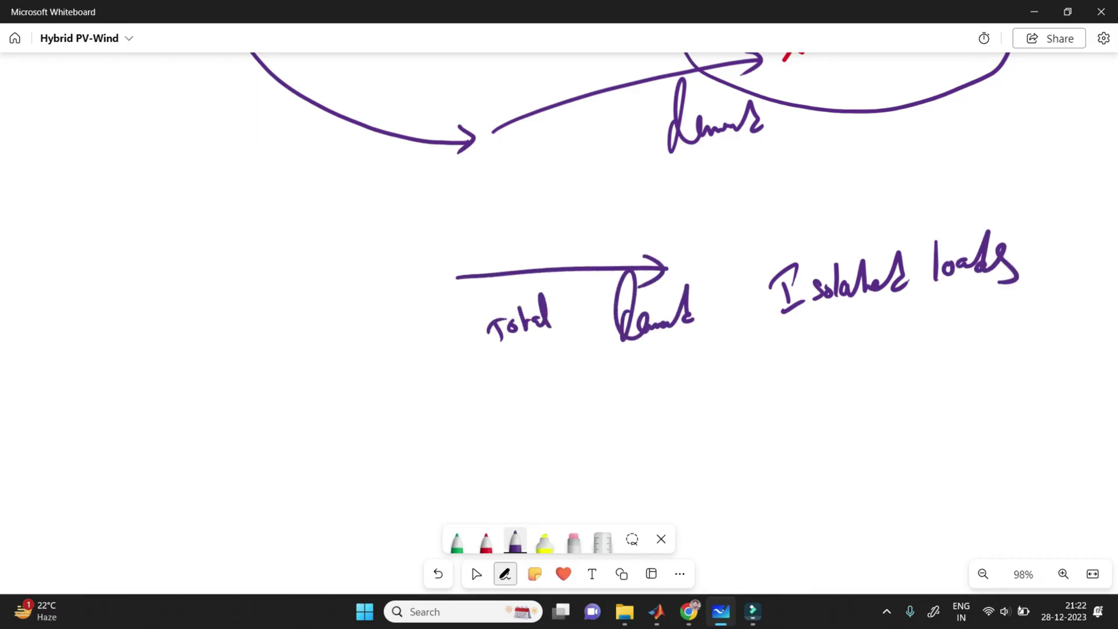
pyautogui.moveTo(294, 271)
pyautogui.mouseDown()
pyautogui.moveTo(300, 306)
pyautogui.moveTo(370, 271)
pyautogui.mouseUp()
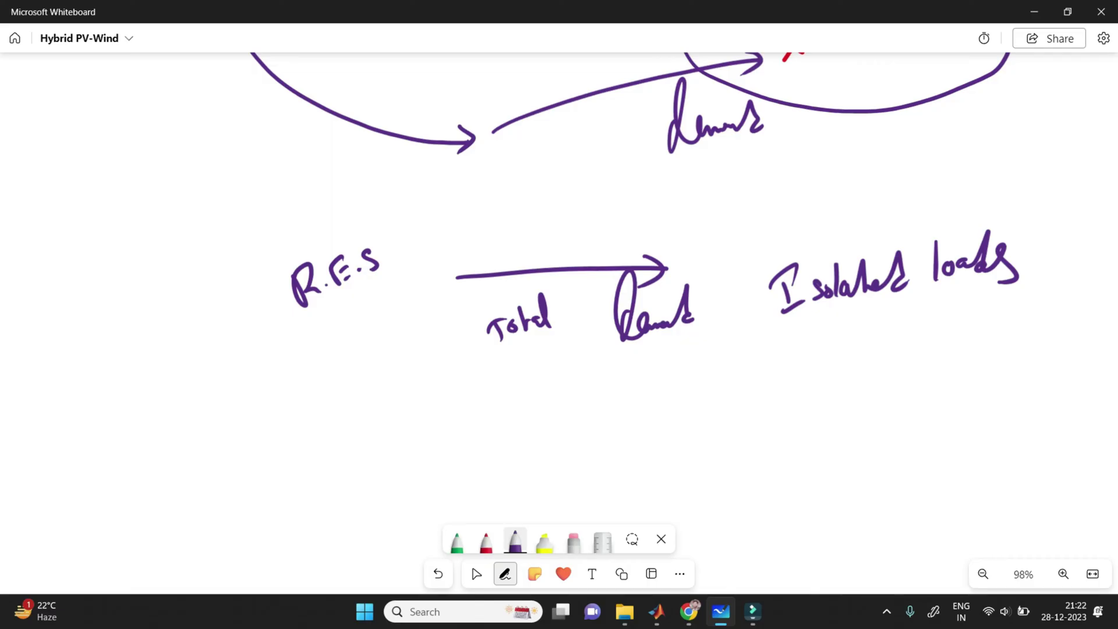
# - Circle the new R.E.S label in red and write "Solar PV" in red beneath it
pyautogui.click(486, 540)
pyautogui.moveTo(395, 247)
pyautogui.mouseDown()
pyautogui.moveTo(312, 224)
pyautogui.moveTo(362, 338)
pyautogui.moveTo(434, 236)
pyautogui.moveTo(358, 247)
pyautogui.mouseUp()
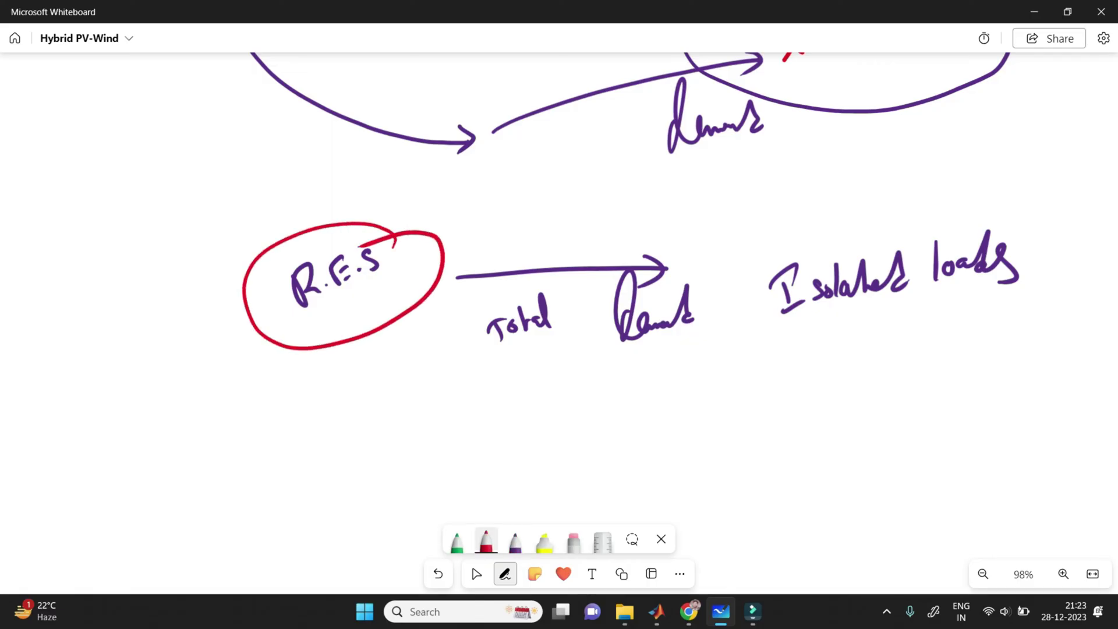
pyautogui.moveTo(330, 430); pyautogui.dragTo(356, 437)
pyautogui.moveTo(356, 400)
pyautogui.mouseDown()
pyautogui.moveTo(439, 419)
pyautogui.moveTo(463, 410)
pyautogui.moveTo(467, 391)
pyautogui.mouseUp()
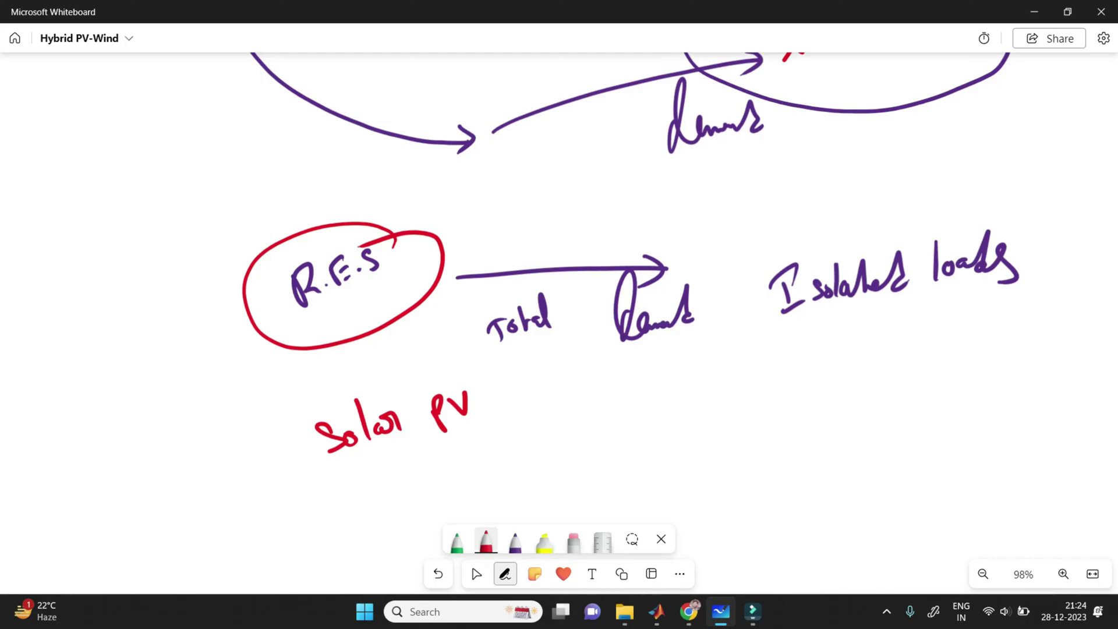
# - Sketch a red solar panel with grid lines below the Solar PV text
pyautogui.click(475, 573)
pyautogui.scroll(-3, 470, 564)
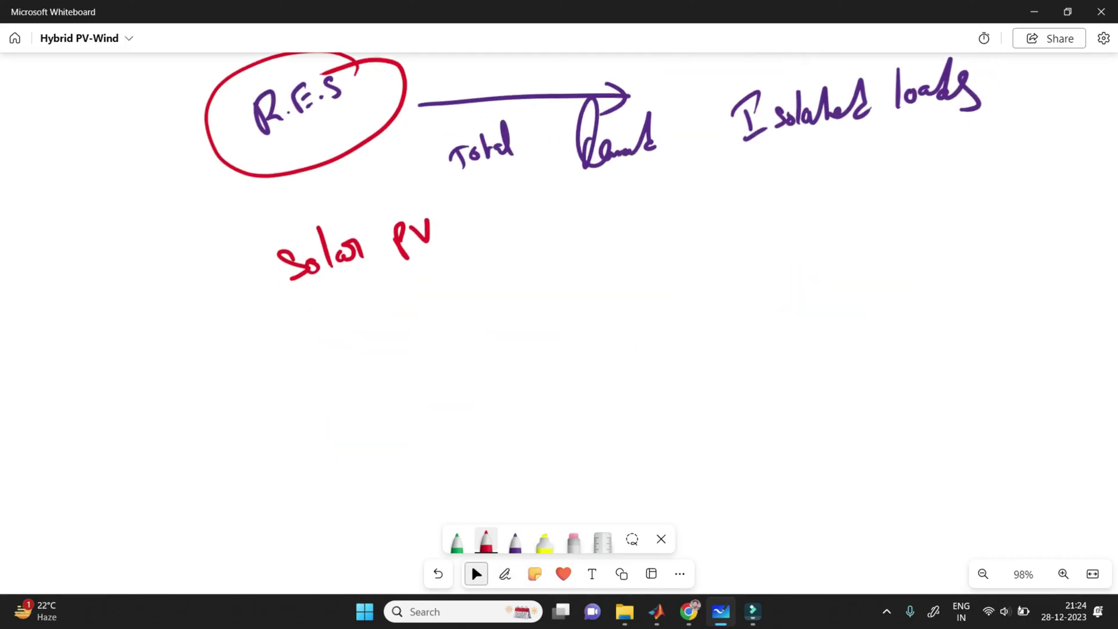
pyautogui.click(505, 573)
pyautogui.moveTo(203, 355)
pyautogui.mouseDown()
pyautogui.moveTo(222, 409)
pyautogui.moveTo(280, 362)
pyautogui.moveTo(217, 406)
pyautogui.mouseUp()
pyautogui.moveTo(225, 348); pyautogui.dragTo(242, 403)
pyautogui.moveTo(238, 341); pyautogui.dragTo(239, 399)
pyautogui.moveTo(253, 346); pyautogui.dragTo(255, 393)
pyautogui.moveTo(206, 378); pyautogui.dragTo(251, 350)
pyautogui.moveTo(206, 397); pyautogui.dragTo(255, 370)
pyautogui.moveTo(225, 399); pyautogui.dragTo(268, 373)
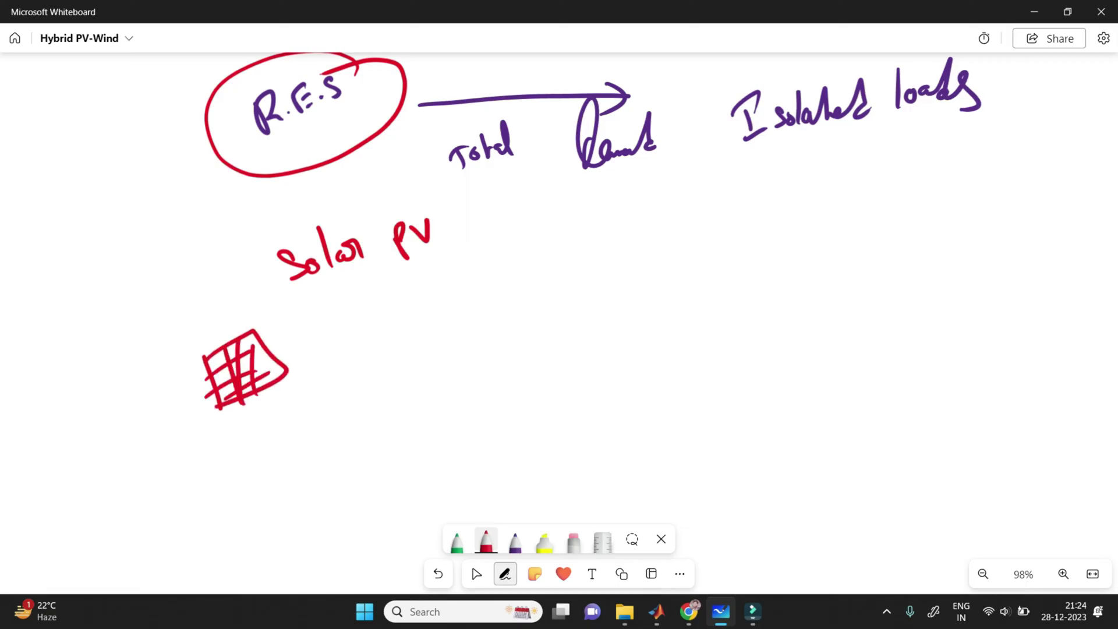
# - Draw two red input arrows into the solar panel, labelled "irr" and "Tem"
pyautogui.moveTo(124, 371)
pyautogui.mouseDown()
pyautogui.moveTo(171, 368)
pyautogui.moveTo(158, 382)
pyautogui.mouseUp()
pyautogui.moveTo(121, 347); pyautogui.dragTo(126, 354)
pyautogui.click(114, 336)
pyautogui.moveTo(134, 348); pyautogui.dragTo(160, 336)
pyautogui.moveTo(139, 405); pyautogui.dragTo(186, 394)
pyautogui.moveTo(172, 389); pyautogui.dragTo(169, 406)
pyautogui.moveTo(105, 420)
pyautogui.mouseDown()
pyautogui.moveTo(117, 431)
pyautogui.moveTo(137, 411)
pyautogui.mouseUp()
# - Sketch a green PV power curve beside the panel, marking "M.P.P" at the peak and "night" with 0 output after it
pyautogui.click(457, 541)
pyautogui.moveTo(323, 381); pyautogui.dragTo(342, 472)
pyautogui.moveTo(292, 469); pyautogui.dragTo(470, 421)
pyautogui.moveTo(343, 453)
pyautogui.mouseDown()
pyautogui.moveTo(351, 419)
pyautogui.moveTo(399, 379)
pyautogui.moveTo(454, 423)
pyautogui.mouseUp()
pyautogui.moveTo(381, 385)
pyautogui.mouseDown()
pyautogui.moveTo(404, 437)
pyautogui.moveTo(383, 371)
pyautogui.moveTo(411, 370)
pyautogui.mouseUp()
pyautogui.moveTo(414, 376); pyautogui.dragTo(433, 353)
pyautogui.moveTo(456, 427); pyautogui.dragTo(564, 389)
pyautogui.moveTo(505, 435); pyautogui.dragTo(526, 407)
pyautogui.moveTo(478, 400); pyautogui.dragTo(533, 387)
# - Draw a green arrow from the solar panel to Isolated loads and label it "T.D"
pyautogui.moveTo(277, 331); pyautogui.dragTo(721, 175)
pyautogui.moveTo(706, 170); pyautogui.dragTo(708, 191)
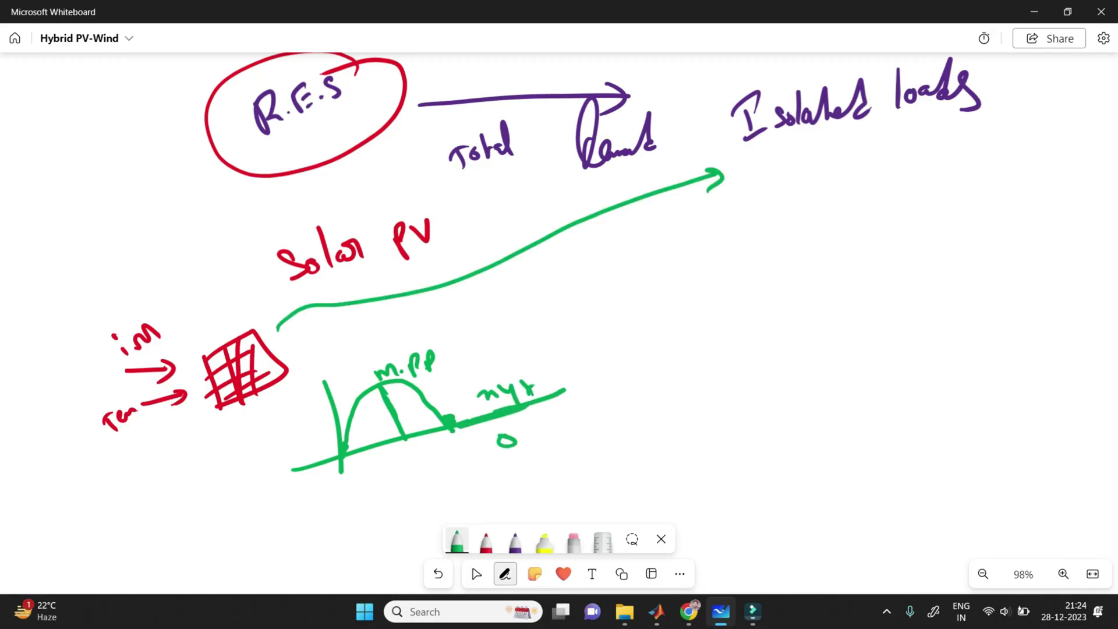
pyautogui.moveTo(594, 232); pyautogui.dragTo(618, 225)
pyautogui.moveTo(607, 228); pyautogui.dragTo(612, 246)
pyautogui.moveTo(627, 229); pyautogui.dragTo(629, 230)
pyautogui.moveTo(640, 217); pyautogui.dragTo(643, 235)
pyautogui.moveTo(640, 214); pyautogui.dragTo(643, 235)
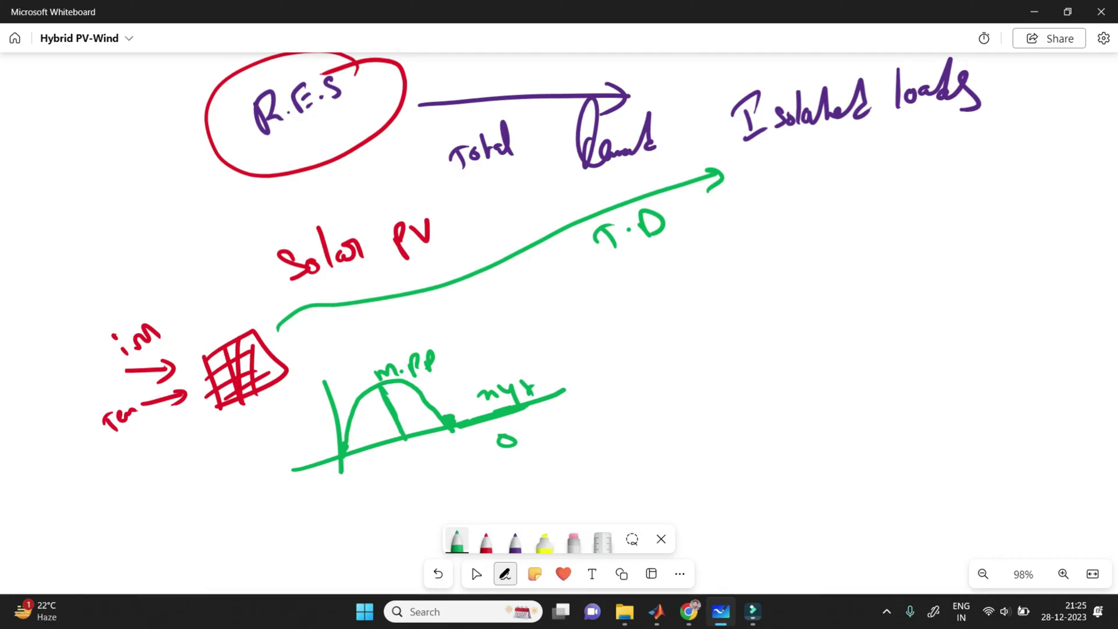
# - Add a green plus sign and a circled "Wind" followed by a question mark beside the PV sketch
pyautogui.moveTo(607, 342)
pyautogui.mouseDown()
pyautogui.moveTo(676, 326)
pyautogui.moveTo(650, 364)
pyautogui.mouseUp()
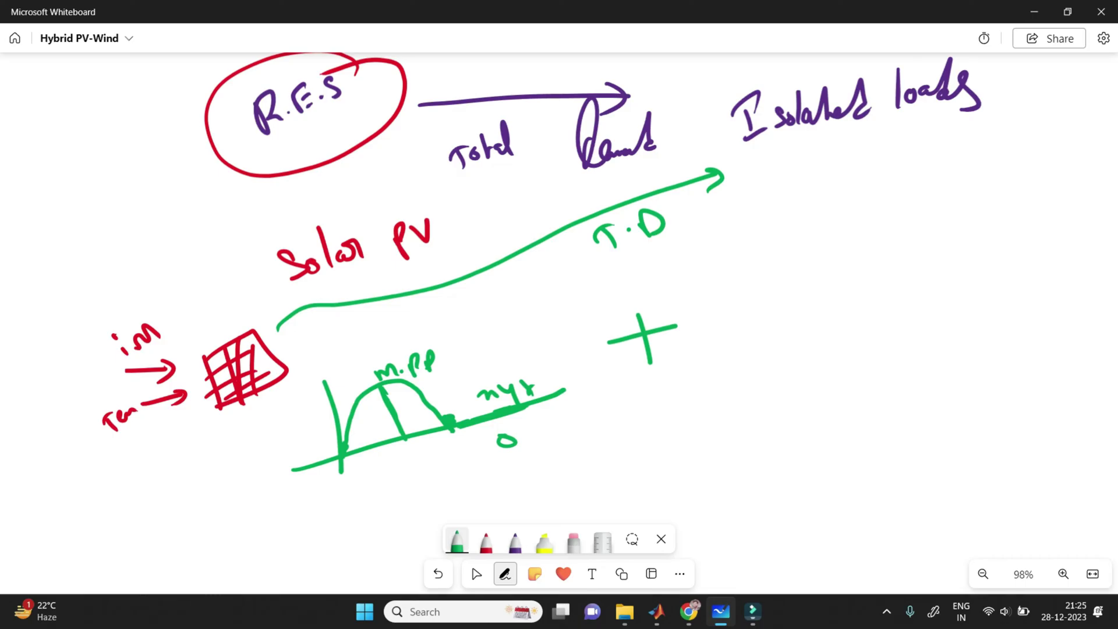
pyautogui.moveTo(738, 287)
pyautogui.mouseDown()
pyautogui.moveTo(749, 316)
pyautogui.moveTo(769, 277)
pyautogui.mouseUp()
pyautogui.moveTo(891, 228)
pyautogui.mouseDown()
pyautogui.moveTo(918, 275)
pyautogui.moveTo(844, 231)
pyautogui.mouseUp()
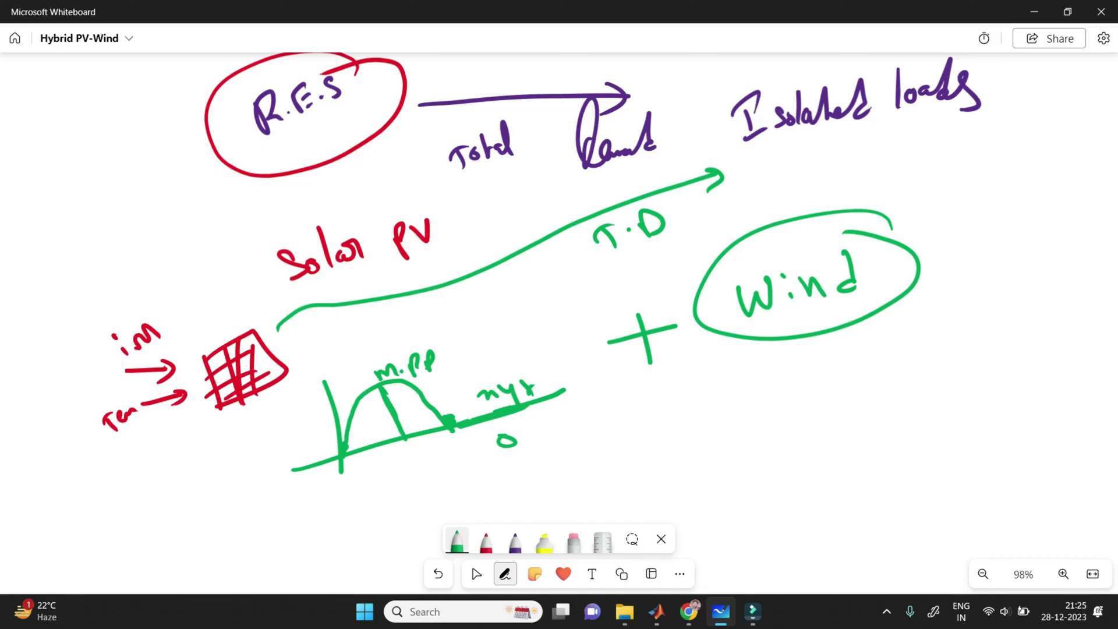
pyautogui.moveTo(939, 265); pyautogui.dragTo(957, 321)
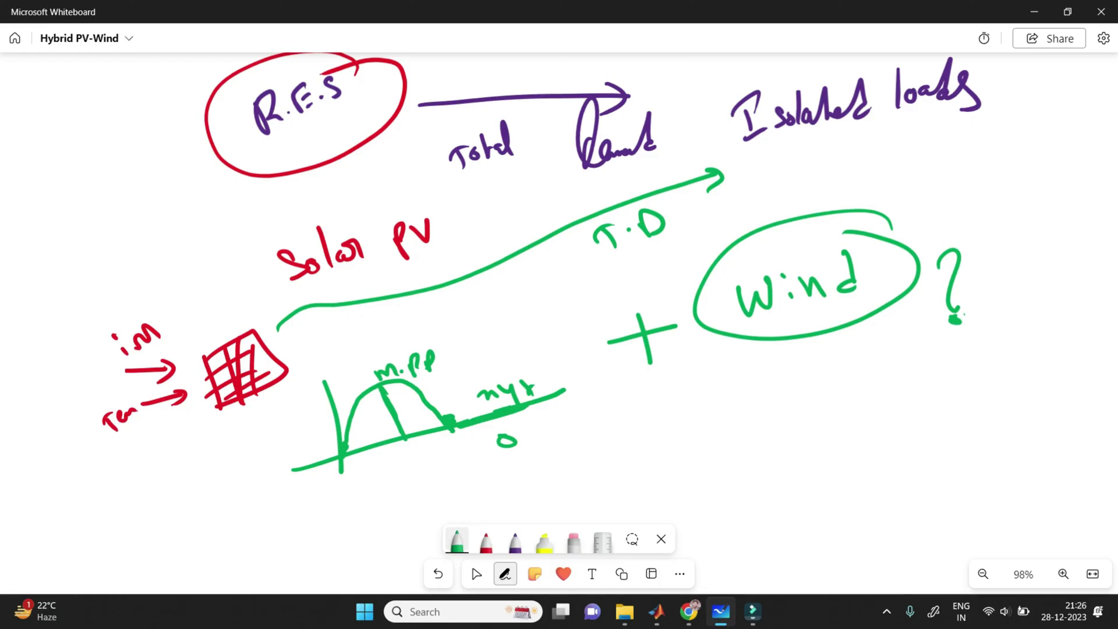
# - Write "PV + wind" in green below the power curve and "monsoon months" in purple beneath it
pyautogui.press('Escape')
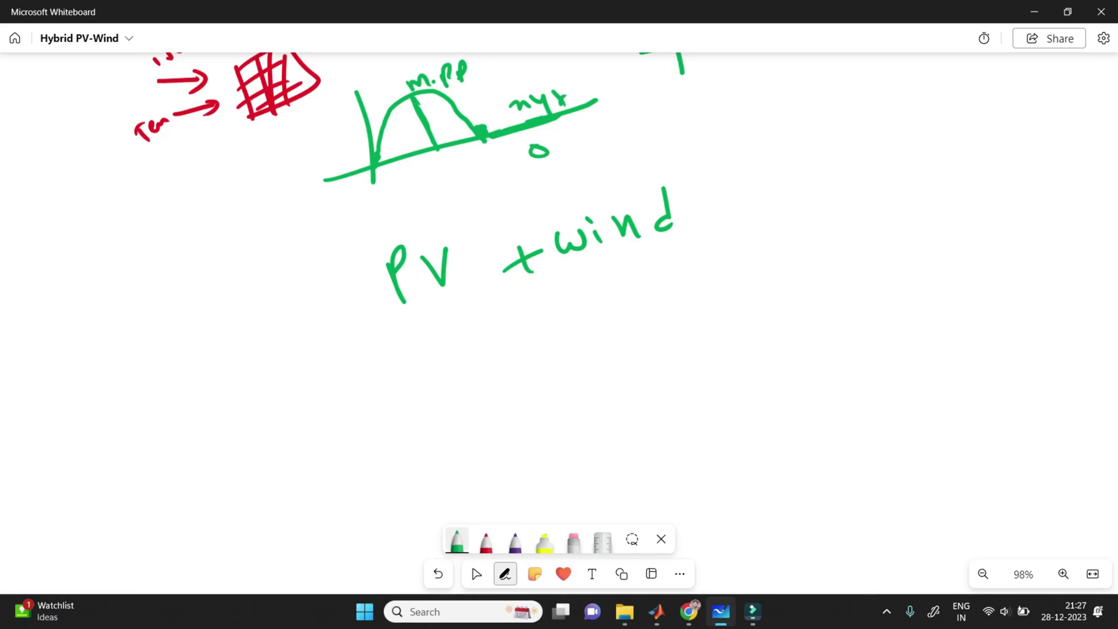
pyautogui.click(515, 540)
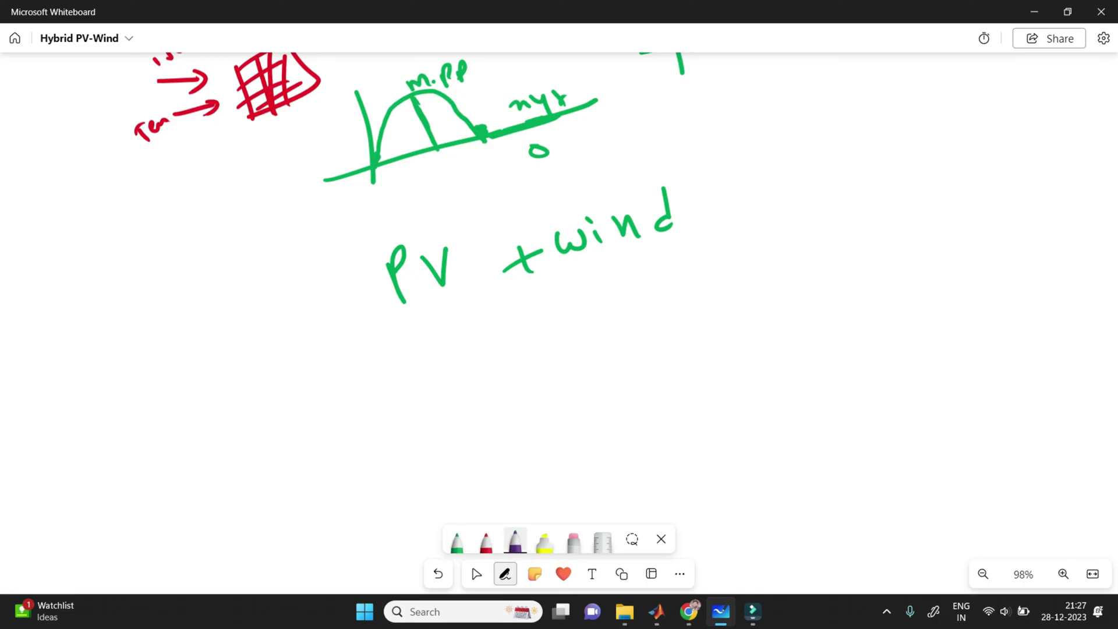
pyautogui.moveTo(145, 420); pyautogui.dragTo(163, 417)
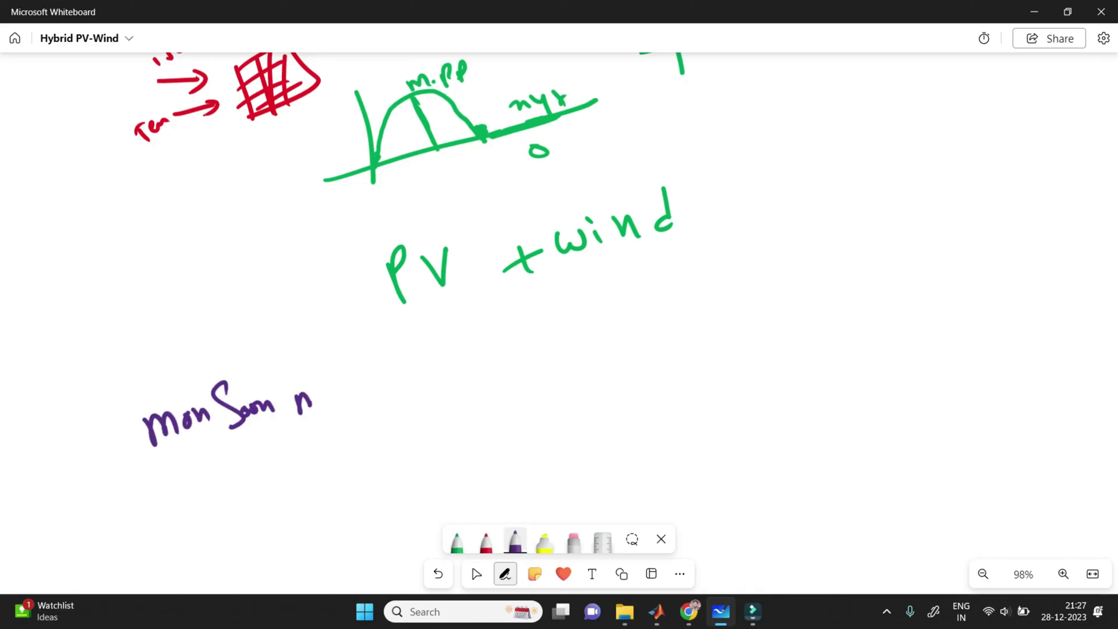
pyautogui.moveTo(308, 399); pyautogui.dragTo(321, 403)
pyautogui.moveTo(327, 392)
pyautogui.mouseDown()
pyautogui.moveTo(348, 394)
pyautogui.moveTo(373, 362)
pyautogui.mouseUp()
pyautogui.moveTo(373, 362); pyautogui.dragTo(392, 383)
# - Draw a large red up arrow under wind and a small one under PV for monsoon months, and write "Post winter" in red below
pyautogui.click(485, 542)
pyautogui.moveTo(656, 273)
pyautogui.mouseDown()
pyautogui.moveTo(676, 342)
pyautogui.moveTo(664, 267)
pyautogui.moveTo(671, 286)
pyautogui.mouseUp()
pyautogui.moveTo(469, 352)
pyautogui.mouseDown()
pyautogui.moveTo(477, 373)
pyautogui.moveTo(471, 351)
pyautogui.moveTo(484, 364)
pyautogui.mouseUp()
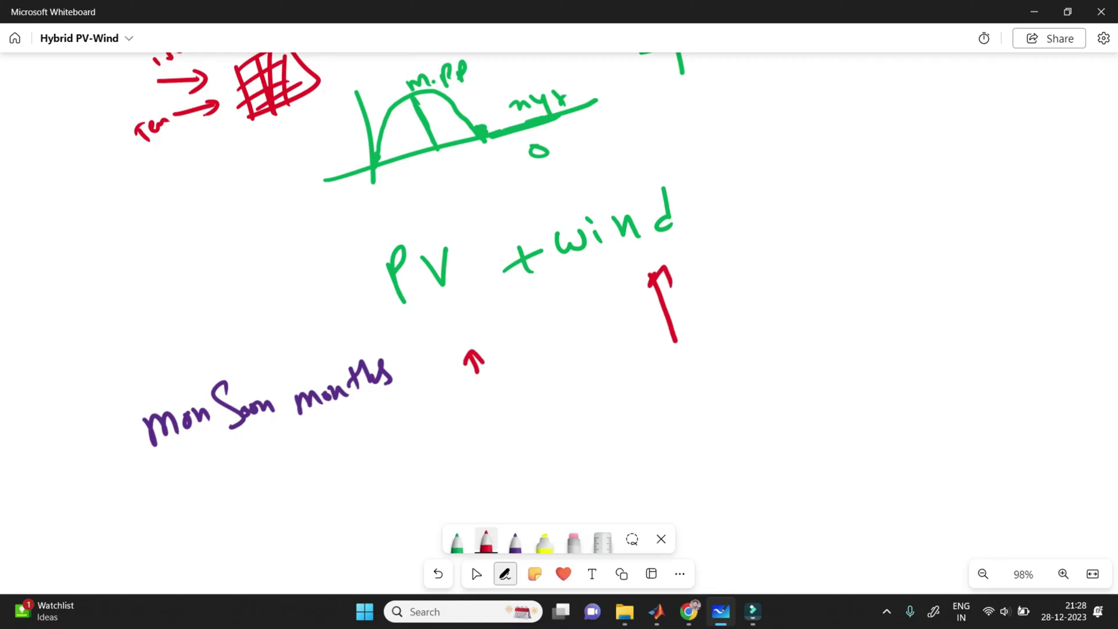
# - Add green up arrows to the post-winter row, large under PV and small under wind, and circle "PV + wind" in green
pyautogui.click(457, 540)
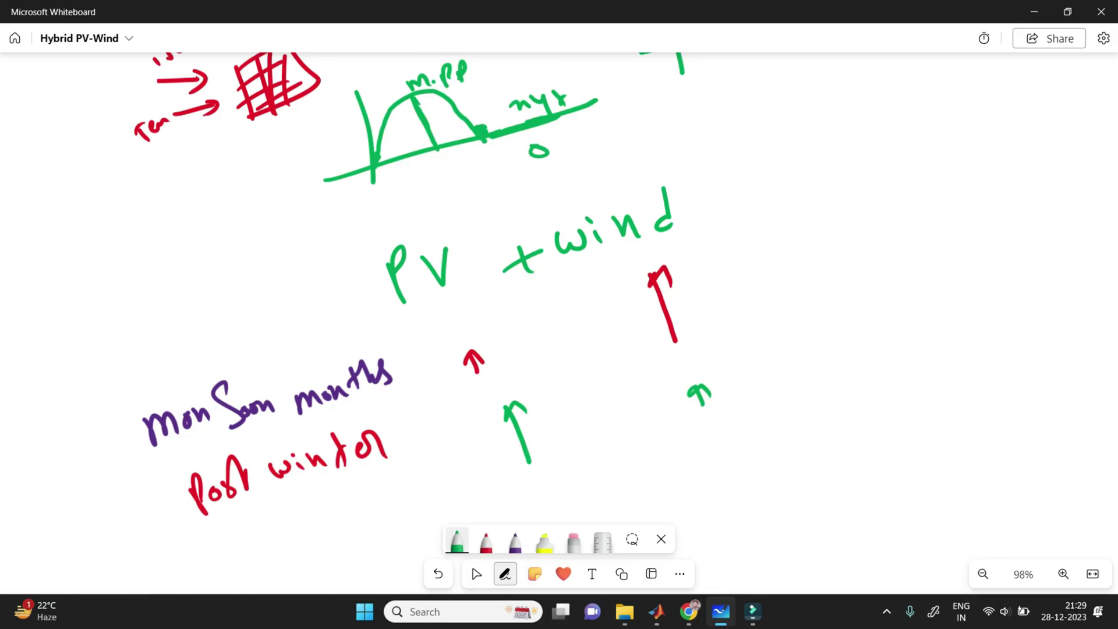
pyautogui.moveTo(588, 191)
pyautogui.mouseDown()
pyautogui.moveTo(420, 211)
pyautogui.moveTo(495, 298)
pyautogui.moveTo(483, 205)
pyautogui.mouseUp()
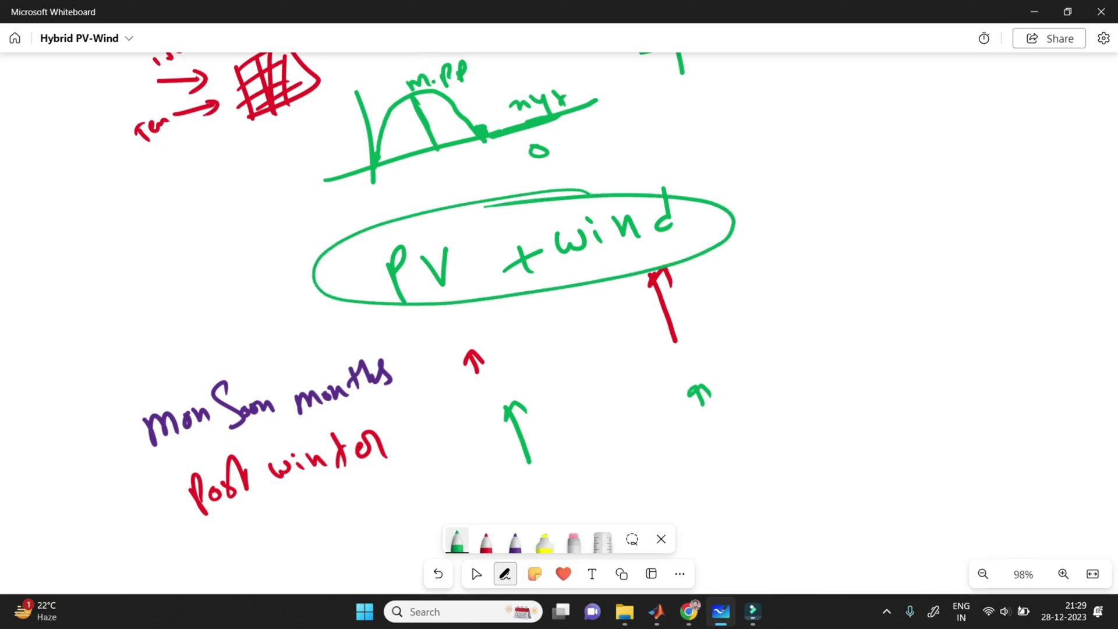
# - On blank canvas to the right, write "PV" and "wind" in purple with output arrows labelled DC and AC respectively
pyautogui.click(514, 541)
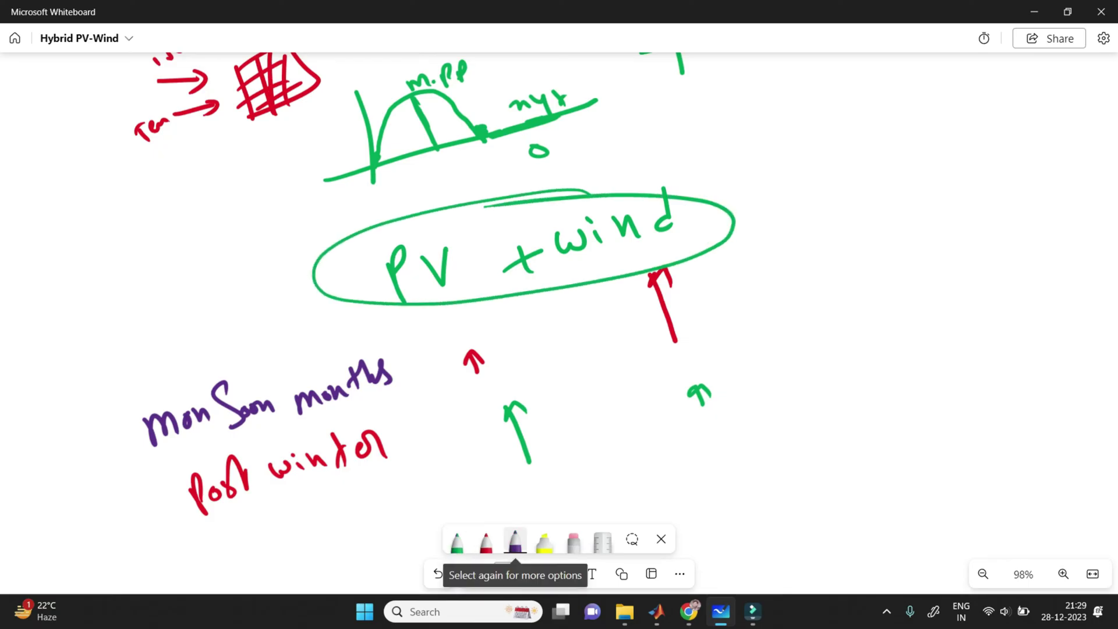
pyautogui.hscroll(10, 558, 323)
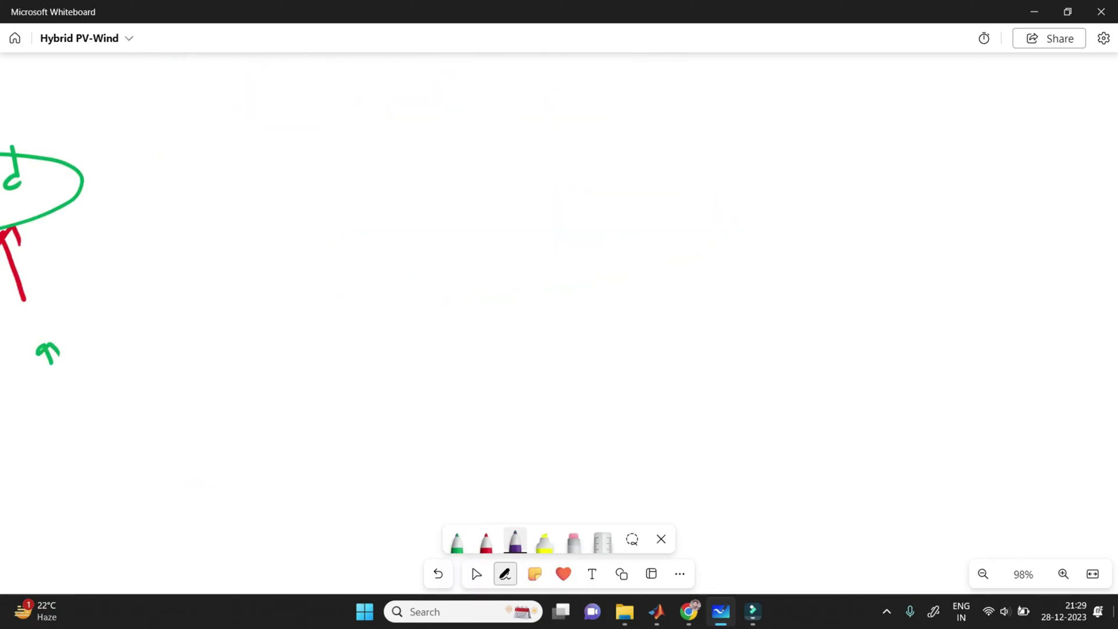
pyautogui.moveTo(340, 167)
pyautogui.mouseDown()
pyautogui.moveTo(355, 198)
pyautogui.moveTo(351, 173)
pyautogui.moveTo(400, 137)
pyautogui.mouseUp()
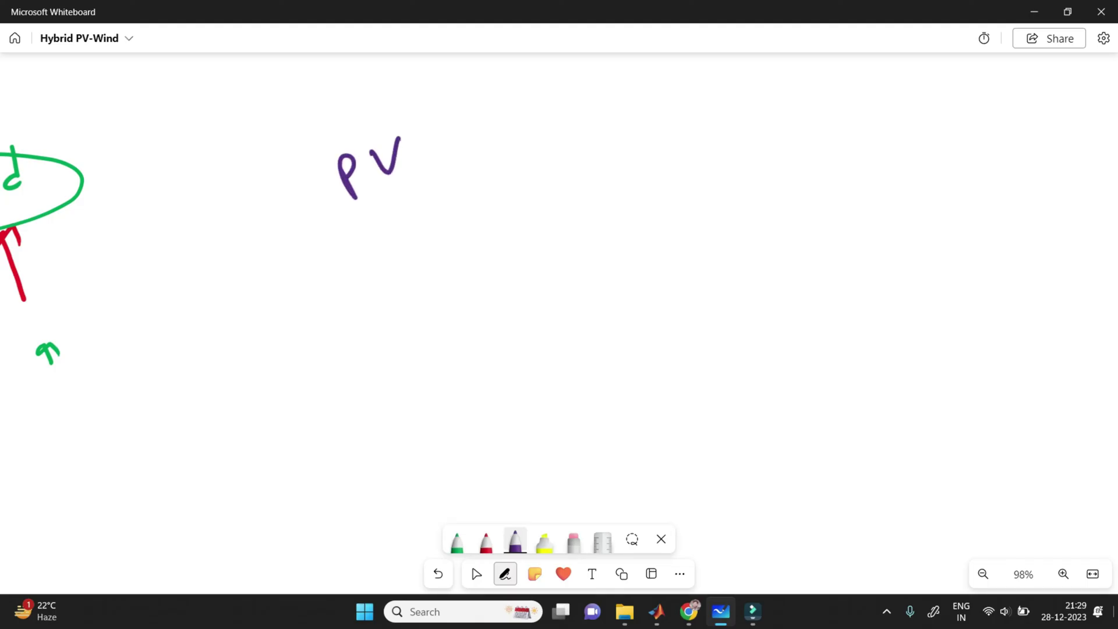
pyautogui.moveTo(317, 350)
pyautogui.mouseDown()
pyautogui.moveTo(349, 347)
pyautogui.moveTo(357, 364)
pyautogui.moveTo(380, 351)
pyautogui.mouseUp()
pyautogui.click(354, 343)
pyautogui.moveTo(397, 334)
pyautogui.mouseDown()
pyautogui.moveTo(389, 311)
pyautogui.moveTo(458, 328)
pyautogui.moveTo(455, 337)
pyautogui.mouseUp()
pyautogui.moveTo(469, 338)
pyautogui.mouseDown()
pyautogui.moveTo(472, 321)
pyautogui.moveTo(484, 333)
pyautogui.mouseUp()
pyautogui.moveTo(500, 319); pyautogui.dragTo(488, 330)
pyautogui.moveTo(413, 141)
pyautogui.mouseDown()
pyautogui.moveTo(439, 119)
pyautogui.moveTo(449, 128)
pyautogui.mouseUp()
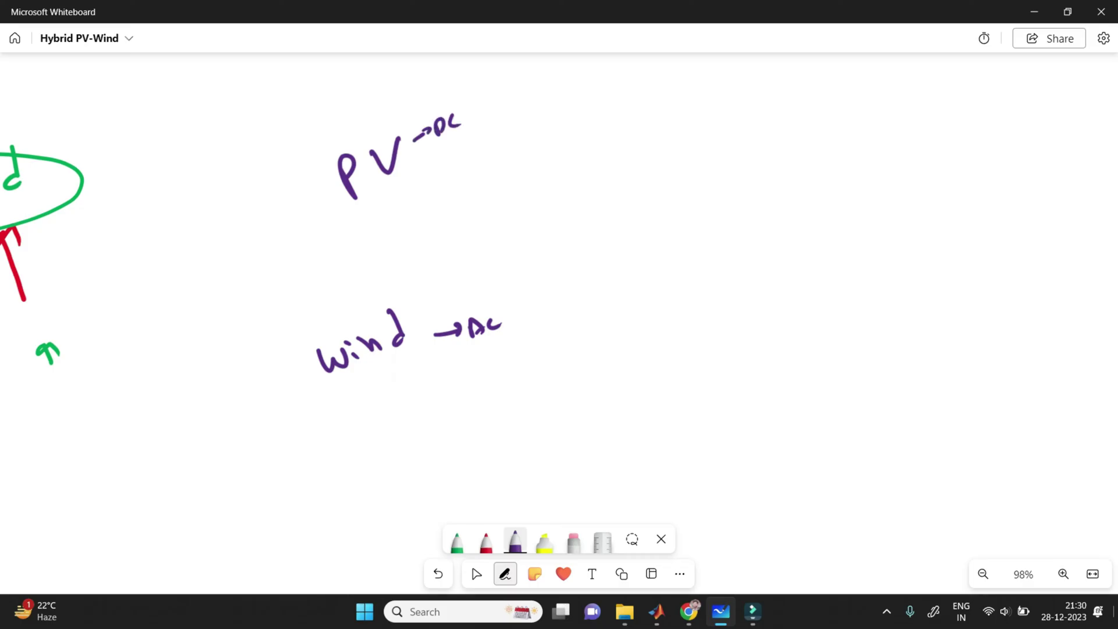
# - Draw two purple input arrows into both PV and wind, labelling them "irr" and "Tem" for PV and "wind speed" for wind
pyautogui.moveTo(259, 168); pyautogui.dragTo(302, 151)
pyautogui.moveTo(275, 208); pyautogui.dragTo(317, 192)
pyautogui.moveTo(244, 379)
pyautogui.mouseDown()
pyautogui.moveTo(280, 364)
pyautogui.moveTo(290, 372)
pyautogui.mouseUp()
pyautogui.moveTo(256, 408); pyautogui.dragTo(301, 387)
pyautogui.click(222, 123)
pyautogui.moveTo(237, 143)
pyautogui.mouseDown()
pyautogui.moveTo(245, 156)
pyautogui.moveTo(283, 135)
pyautogui.mouseUp()
pyautogui.moveTo(243, 220); pyautogui.dragTo(254, 199)
pyautogui.moveTo(258, 205); pyautogui.dragTo(284, 189)
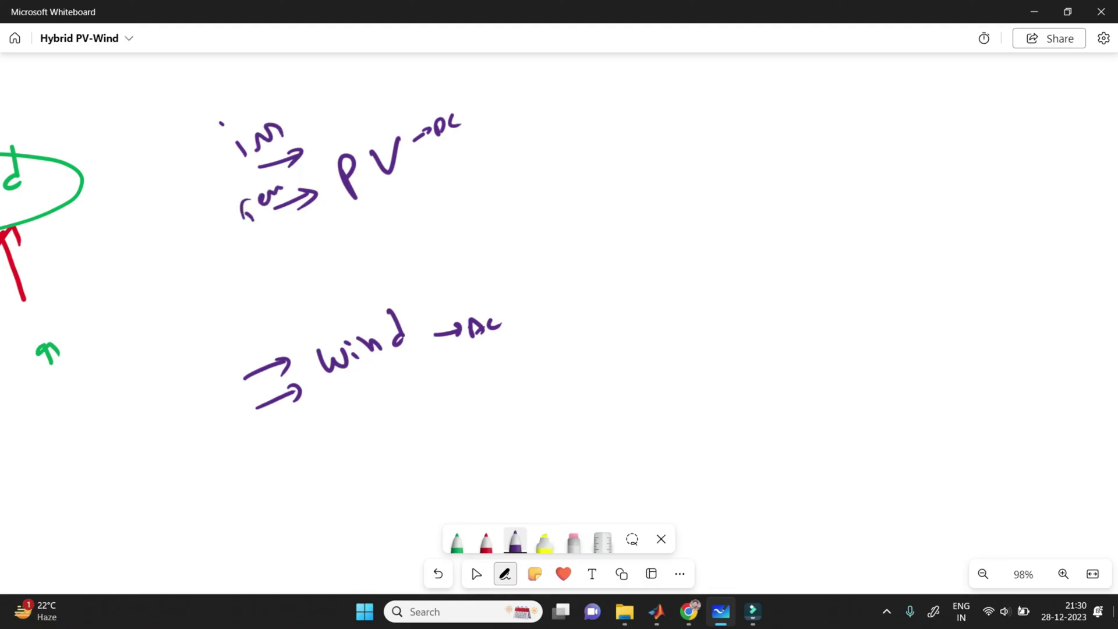
pyautogui.moveTo(208, 388); pyautogui.dragTo(293, 320)
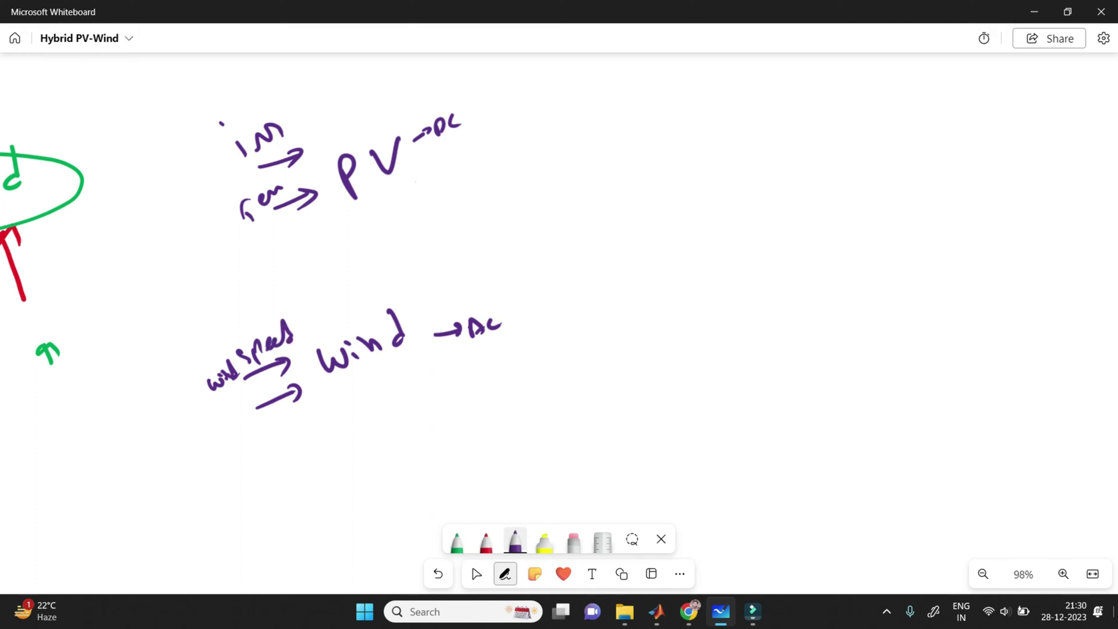
# - Mark both PV and wind as variable, and draw a green arrow from PV into a box labelled "DC-DC"
pyautogui.click(457, 541)
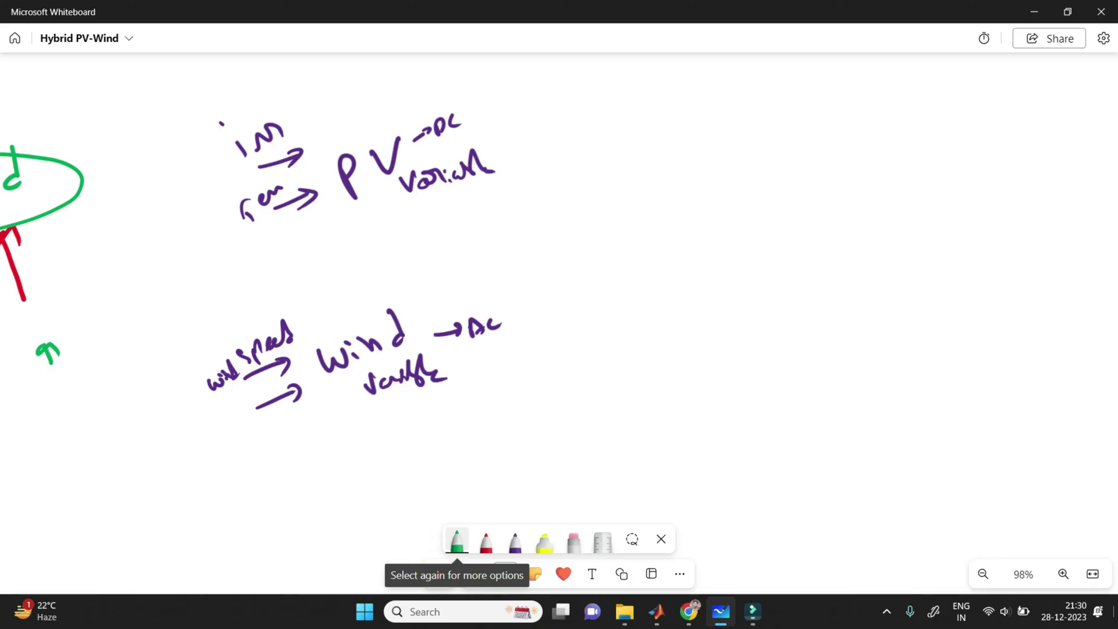
pyautogui.moveTo(496, 154); pyautogui.dragTo(600, 150)
pyautogui.moveTo(618, 142); pyautogui.dragTo(628, 140)
pyautogui.moveTo(634, 127); pyautogui.dragTo(647, 145)
pyautogui.moveTo(667, 133)
pyautogui.mouseDown()
pyautogui.moveTo(656, 144)
pyautogui.moveTo(687, 103)
pyautogui.moveTo(556, 178)
pyautogui.moveTo(694, 167)
pyautogui.mouseUp()
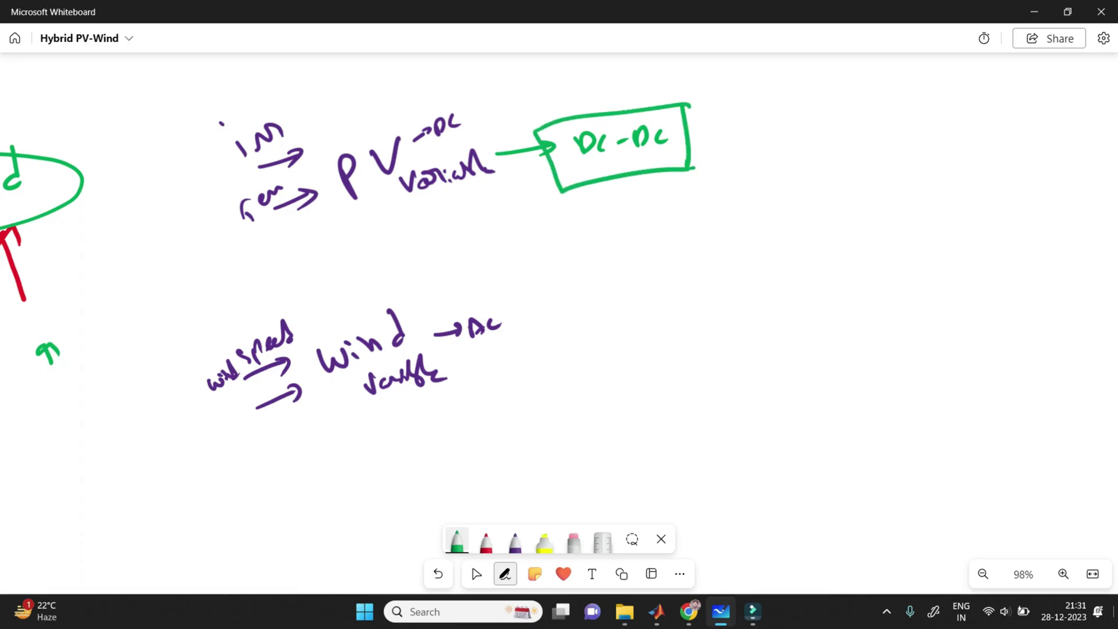
# - Draw a green rectifier box connected to the wind output and label its output DC
pyautogui.moveTo(474, 355)
pyautogui.mouseDown()
pyautogui.moveTo(522, 350)
pyautogui.moveTo(525, 376)
pyautogui.mouseUp()
pyautogui.moveTo(515, 326)
pyautogui.mouseDown()
pyautogui.moveTo(553, 370)
pyautogui.moveTo(526, 375)
pyautogui.moveTo(568, 352)
pyautogui.moveTo(600, 351)
pyautogui.mouseUp()
pyautogui.moveTo(589, 305)
pyautogui.mouseDown()
pyautogui.moveTo(593, 320)
pyautogui.moveTo(604, 312)
pyautogui.mouseUp()
pyautogui.moveTo(618, 299); pyautogui.dragTo(609, 314)
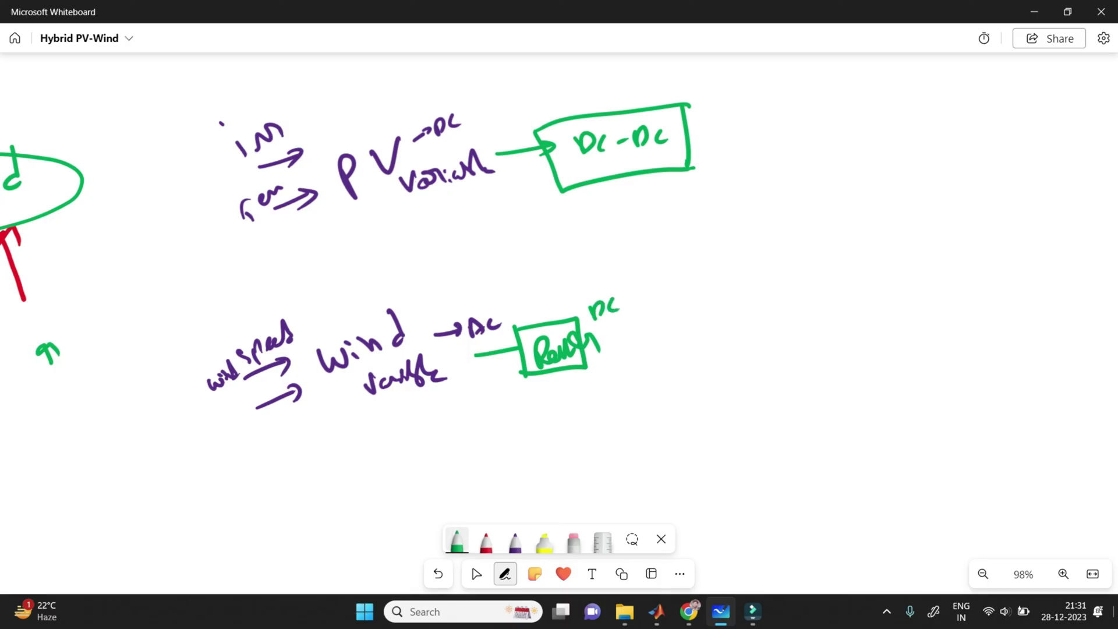
# - Draw a green line from the rectifier into a second "DC-DC" box, and add short red output lines to both DC-DC boxes
pyautogui.moveTo(587, 351)
pyautogui.mouseDown()
pyautogui.moveTo(676, 335)
pyautogui.moveTo(676, 359)
pyautogui.moveTo(715, 331)
pyautogui.moveTo(755, 326)
pyautogui.mouseUp()
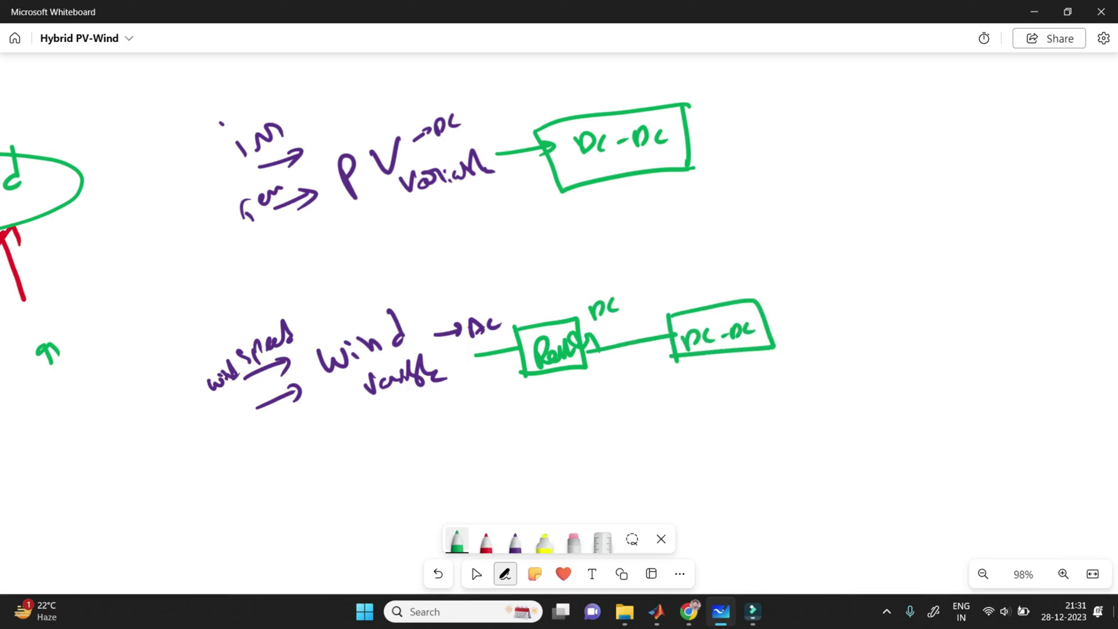
pyautogui.click(486, 541)
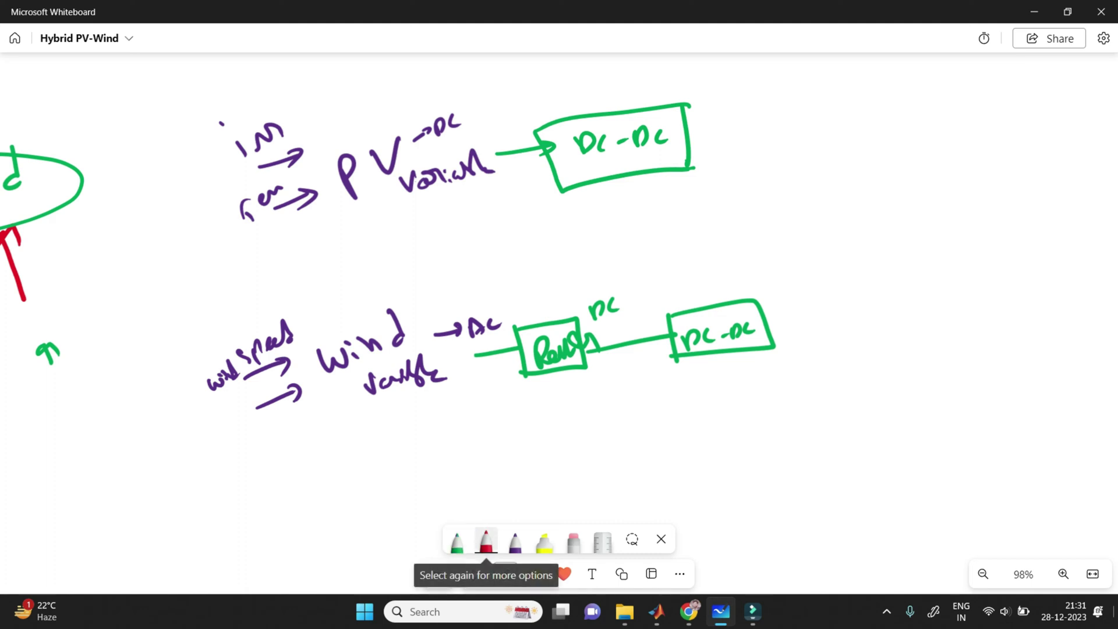
pyautogui.moveTo(685, 143); pyautogui.dragTo(717, 135)
pyautogui.moveTo(766, 320); pyautogui.dragTo(788, 310)
# - Write a circled "AC" in red and enclose the label "M.L. Inverter" in a red outline joined to both DC-DC outputs
pyautogui.moveTo(1026, 201)
pyautogui.mouseDown()
pyautogui.moveTo(1045, 177)
pyautogui.moveTo(1045, 201)
pyautogui.moveTo(1059, 192)
pyautogui.mouseUp()
pyautogui.moveTo(1054, 155); pyautogui.dragTo(1077, 156)
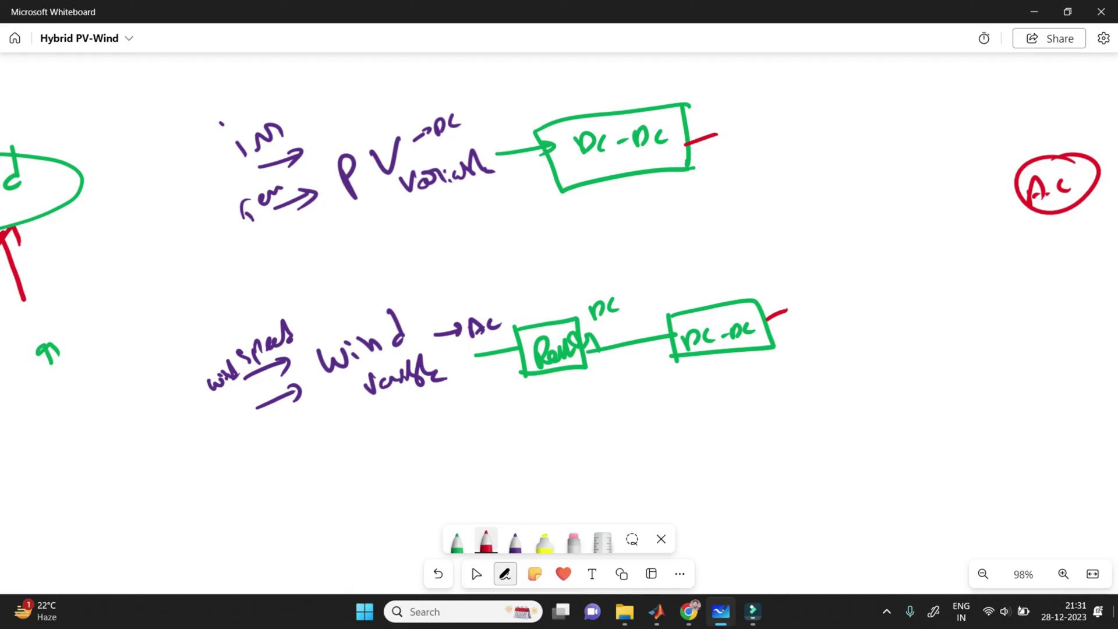
pyautogui.moveTo(818, 188)
pyautogui.mouseDown()
pyautogui.moveTo(809, 206)
pyautogui.moveTo(834, 211)
pyautogui.moveTo(904, 169)
pyautogui.moveTo(946, 166)
pyautogui.mouseUp()
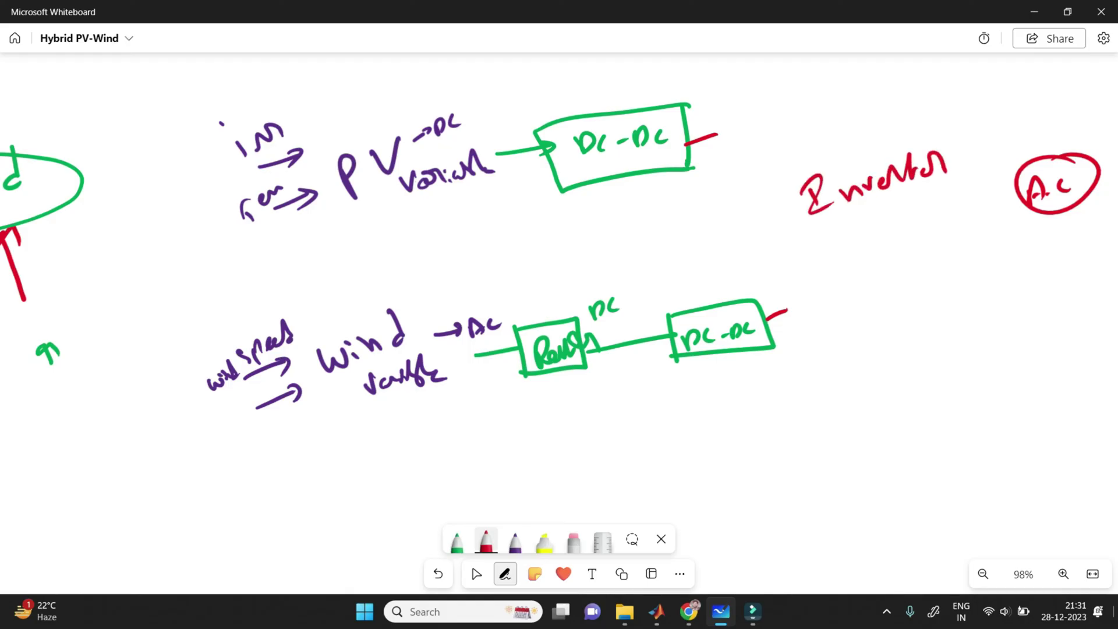
pyautogui.moveTo(738, 234)
pyautogui.mouseDown()
pyautogui.moveTo(755, 216)
pyautogui.moveTo(765, 228)
pyautogui.mouseUp()
pyautogui.click(768, 218)
pyautogui.moveTo(776, 203); pyautogui.dragTo(790, 213)
pyautogui.moveTo(717, 127)
pyautogui.mouseDown()
pyautogui.moveTo(712, 207)
pyautogui.moveTo(804, 331)
pyautogui.mouseUp()
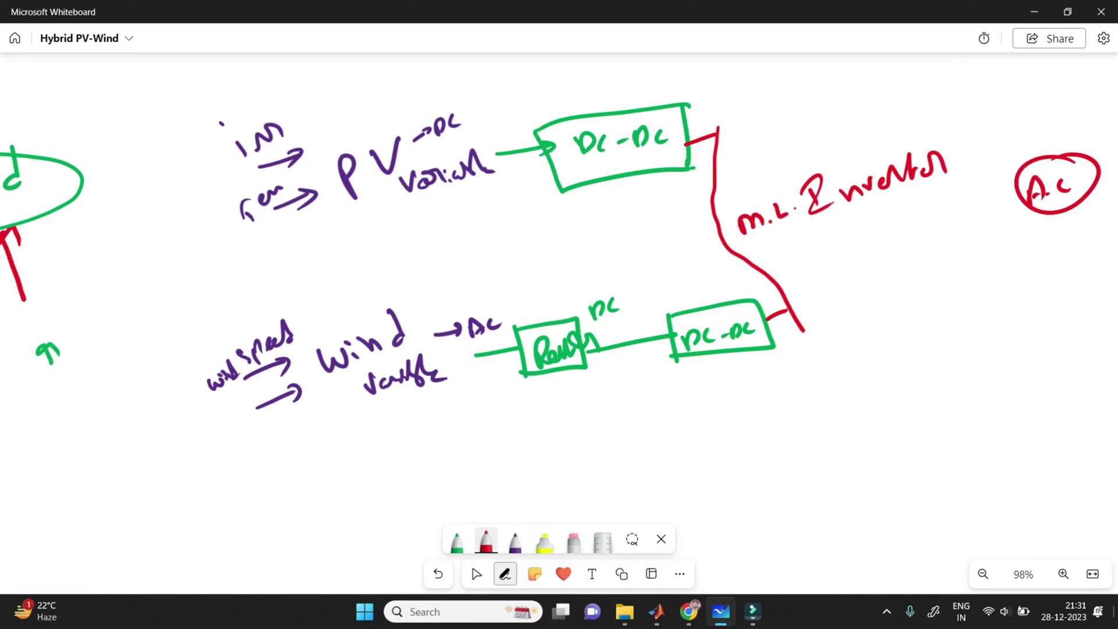
pyautogui.moveTo(718, 128)
pyautogui.mouseDown()
pyautogui.moveTo(939, 99)
pyautogui.moveTo(967, 231)
pyautogui.moveTo(771, 345)
pyautogui.mouseUp()
# - Between the PV and wind branches, sketch a purple square-like waveform with a sine over it and a red stepped multilevel waveform
pyautogui.click(515, 542)
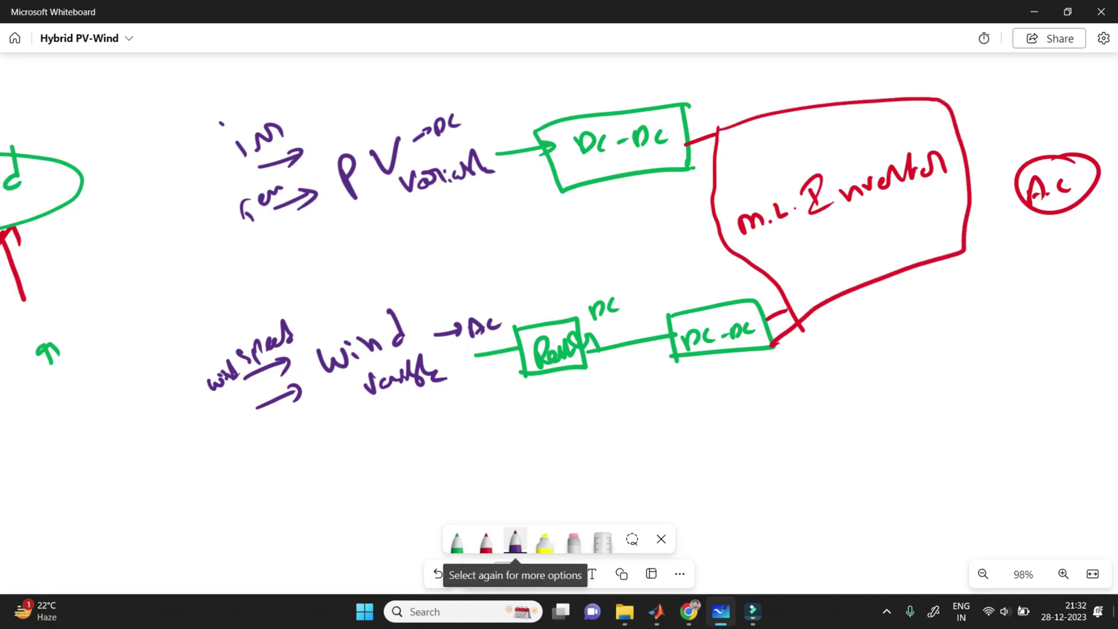
pyautogui.moveTo(477, 227)
pyautogui.mouseDown()
pyautogui.moveTo(499, 278)
pyautogui.moveTo(560, 232)
pyautogui.moveTo(594, 241)
pyautogui.moveTo(589, 227)
pyautogui.moveTo(630, 260)
pyautogui.mouseUp()
pyautogui.click(485, 541)
pyautogui.moveTo(618, 256)
pyautogui.mouseDown()
pyautogui.moveTo(648, 241)
pyautogui.moveTo(634, 220)
pyautogui.moveTo(646, 206)
pyautogui.moveTo(668, 228)
pyautogui.mouseUp()
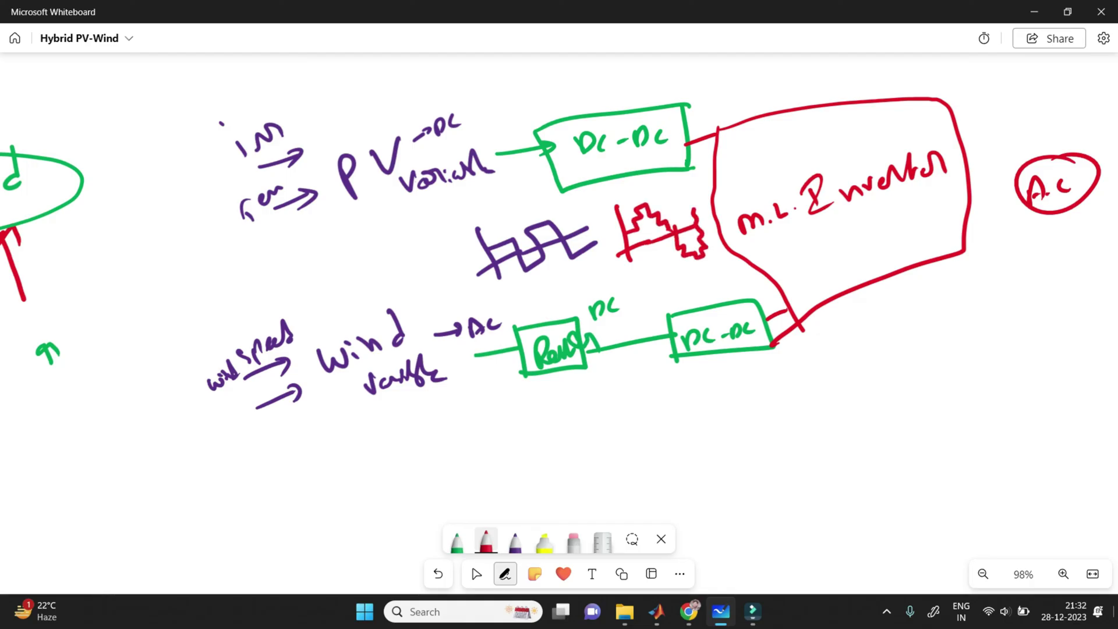
# - Annotate the two waveforms in red with arrows, "H.D" and "n", and draw an arrow from the inverter to the circled AC
pyautogui.moveTo(498, 221)
pyautogui.mouseDown()
pyautogui.moveTo(466, 231)
pyautogui.moveTo(470, 252)
pyautogui.mouseUp()
pyautogui.moveTo(647, 234); pyautogui.dragTo(678, 289)
pyautogui.moveTo(693, 273)
pyautogui.mouseDown()
pyautogui.moveTo(689, 286)
pyautogui.moveTo(706, 285)
pyautogui.mouseUp()
pyautogui.moveTo(703, 269)
pyautogui.mouseDown()
pyautogui.moveTo(706, 283)
pyautogui.moveTo(760, 287)
pyautogui.mouseUp()
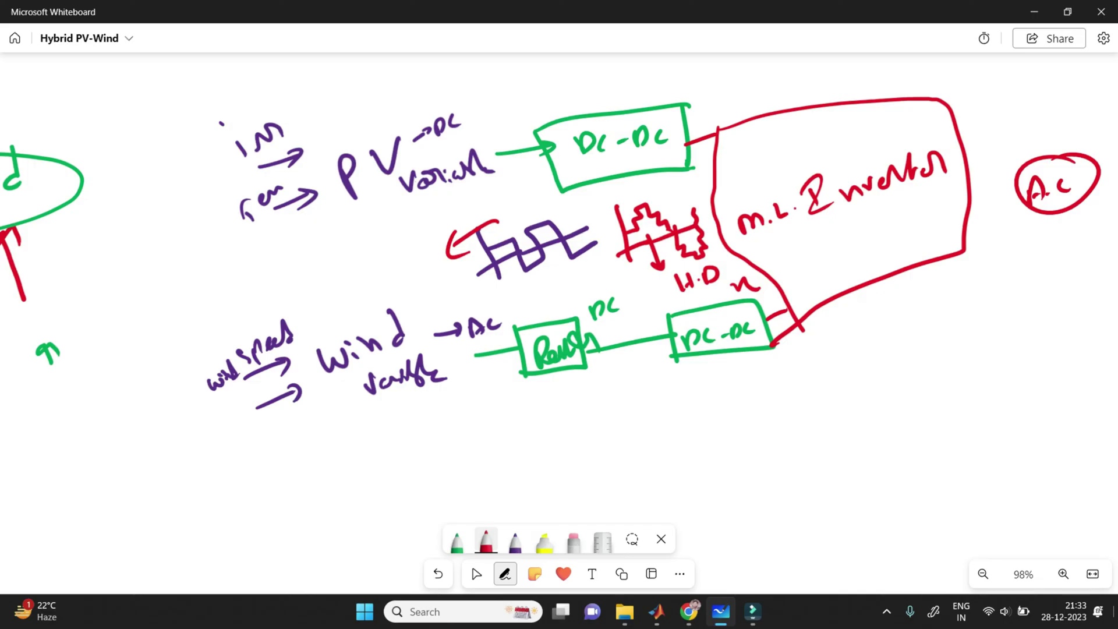
pyautogui.moveTo(969, 183); pyautogui.dragTo(1021, 191)
pyautogui.moveTo(1021, 192); pyautogui.dragTo(998, 202)
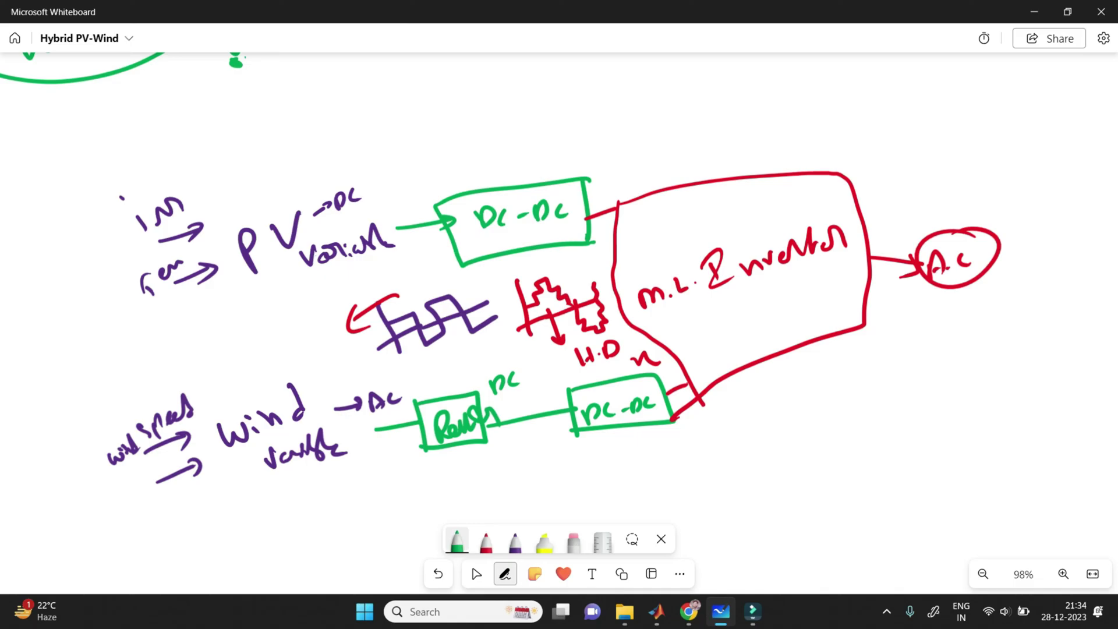
# - Write "Battery" in a green box above PV and draw a line from it to the output of the PV branch's DC-DC converter
pyautogui.moveTo(230, 132); pyautogui.dragTo(246, 153)
pyautogui.moveTo(260, 133); pyautogui.dragTo(273, 143)
pyautogui.moveTo(277, 107); pyautogui.dragTo(284, 137)
pyautogui.moveTo(270, 125); pyautogui.dragTo(310, 115)
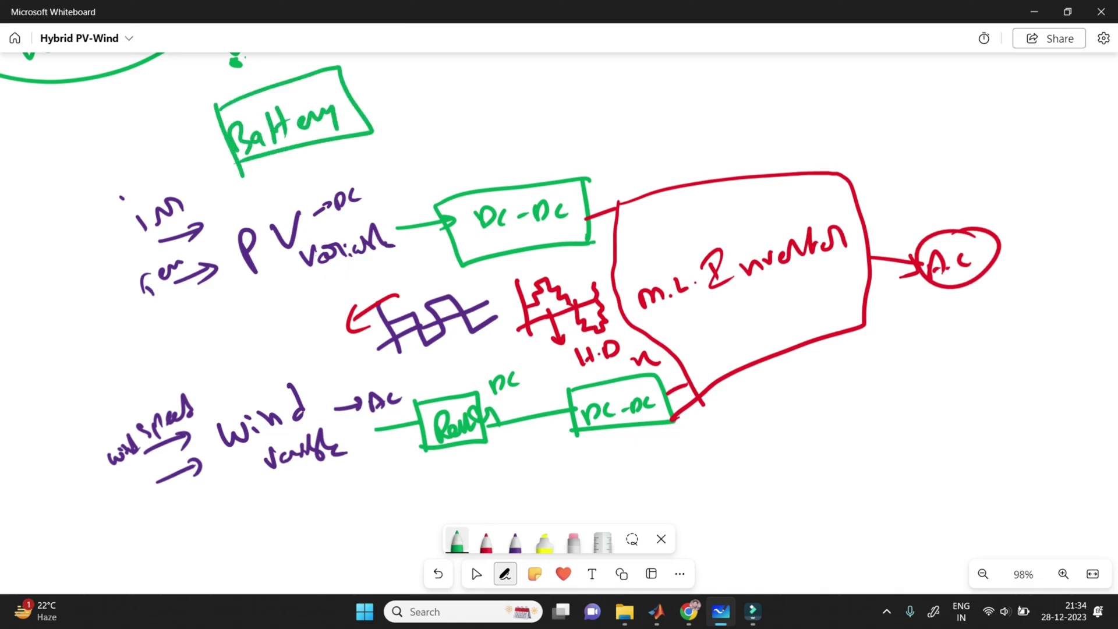
pyautogui.moveTo(355, 100); pyautogui.dragTo(606, 201)
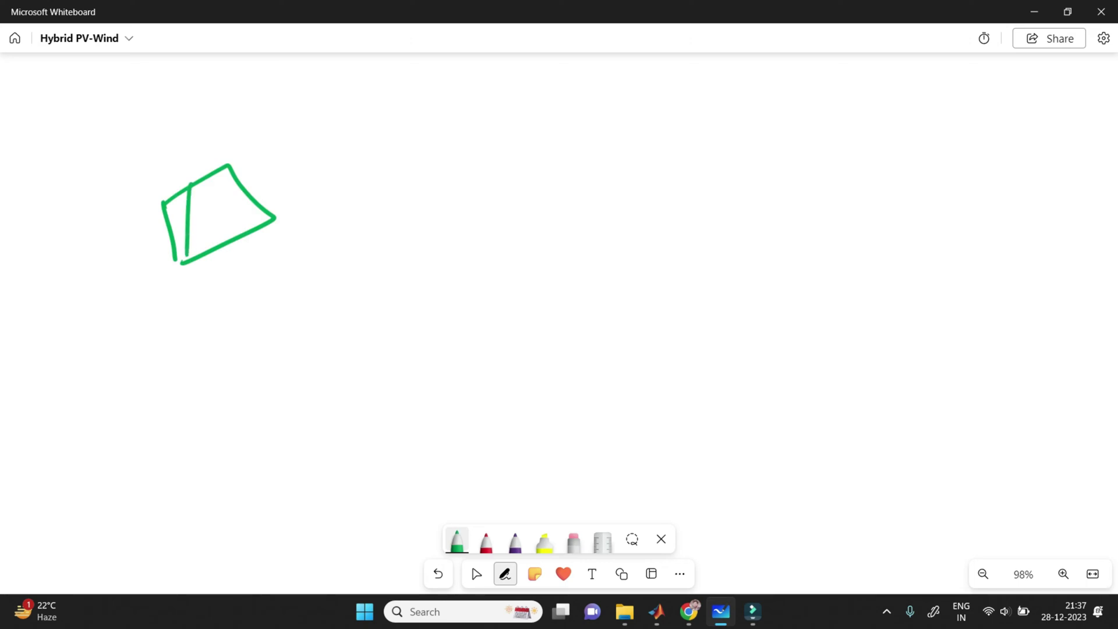
# - On blank canvas, sketch a slanted green PV panel filled with crossing grid lines
pyautogui.moveTo(210, 179); pyautogui.dragTo(195, 254)
pyautogui.moveTo(224, 187)
pyautogui.mouseDown()
pyautogui.moveTo(210, 248)
pyautogui.moveTo(234, 236)
pyautogui.mouseUp()
pyautogui.moveTo(165, 228); pyautogui.dragTo(243, 181)
pyautogui.moveTo(190, 227)
pyautogui.mouseDown()
pyautogui.moveTo(251, 200)
pyautogui.moveTo(275, 205)
pyautogui.mouseUp()
# - Draw two green input arrows into the PV panel and label them "irr" and "Tem"
pyautogui.moveTo(104, 235); pyautogui.dragTo(156, 215)
pyautogui.moveTo(138, 213)
pyautogui.mouseDown()
pyautogui.moveTo(150, 230)
pyautogui.moveTo(119, 294)
pyautogui.mouseUp()
pyautogui.moveTo(174, 252); pyautogui.dragTo(160, 273)
pyautogui.moveTo(79, 200); pyautogui.dragTo(88, 204)
pyautogui.moveTo(89, 213); pyautogui.dragTo(98, 222)
pyautogui.moveTo(107, 214)
pyautogui.mouseDown()
pyautogui.moveTo(119, 189)
pyautogui.moveTo(135, 201)
pyautogui.mouseUp()
pyautogui.moveTo(88, 283); pyautogui.dragTo(97, 294)
pyautogui.moveTo(96, 273)
pyautogui.mouseDown()
pyautogui.moveTo(76, 299)
pyautogui.moveTo(108, 284)
pyautogui.mouseUp()
pyautogui.moveTo(114, 283); pyautogui.dragTo(132, 245)
# - Draw a green line from the PV panel into a box labelled "DC-DC Conv"
pyautogui.moveTo(251, 198); pyautogui.dragTo(401, 162)
pyautogui.moveTo(389, 131)
pyautogui.mouseDown()
pyautogui.moveTo(411, 221)
pyautogui.moveTo(556, 108)
pyautogui.moveTo(390, 218)
pyautogui.mouseUp()
pyautogui.moveTo(439, 165)
pyautogui.mouseDown()
pyautogui.moveTo(441, 185)
pyautogui.moveTo(461, 175)
pyautogui.mouseUp()
pyautogui.moveTo(491, 165)
pyautogui.mouseDown()
pyautogui.moveTo(524, 145)
pyautogui.moveTo(530, 159)
pyautogui.mouseUp()
pyautogui.moveTo(481, 181); pyautogui.dragTo(482, 205)
pyautogui.moveTo(491, 192); pyautogui.dragTo(526, 182)
# - Sketch a red power curve on axes below the panel and mark its peak as "MPPT"
pyautogui.click(485, 542)
pyautogui.moveTo(198, 349)
pyautogui.mouseDown()
pyautogui.moveTo(236, 442)
pyautogui.moveTo(340, 371)
pyautogui.mouseUp()
pyautogui.moveTo(232, 420)
pyautogui.mouseDown()
pyautogui.moveTo(239, 373)
pyautogui.moveTo(290, 367)
pyautogui.moveTo(317, 388)
pyautogui.moveTo(279, 383)
pyautogui.mouseUp()
pyautogui.click(262, 351)
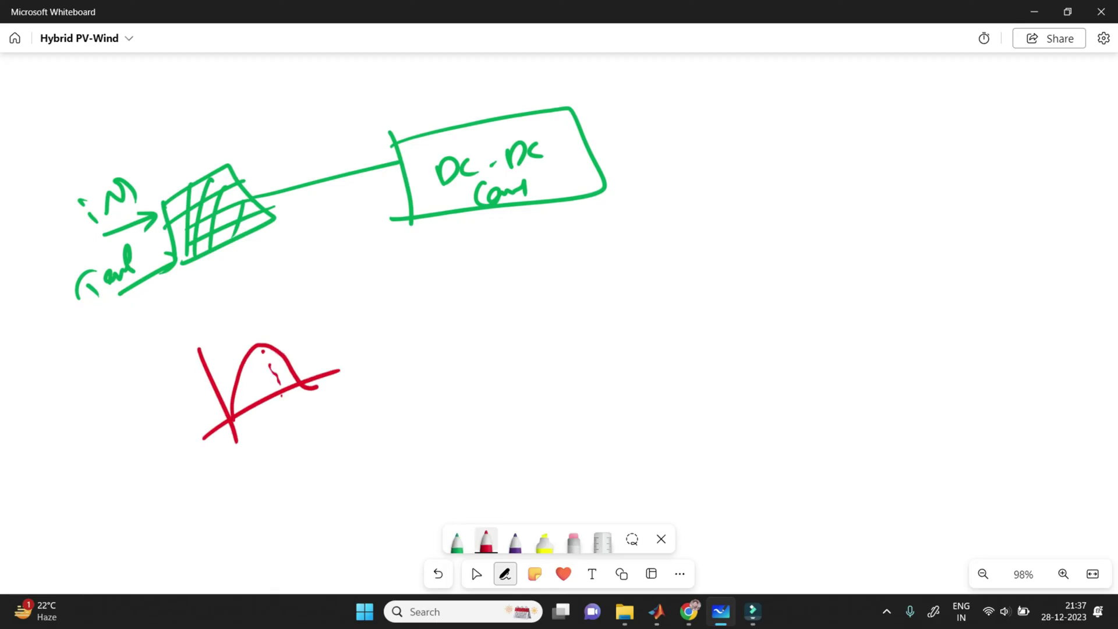
pyautogui.click(256, 341)
pyautogui.moveTo(267, 334)
pyautogui.mouseDown()
pyautogui.moveTo(318, 294)
pyautogui.moveTo(330, 304)
pyautogui.mouseUp()
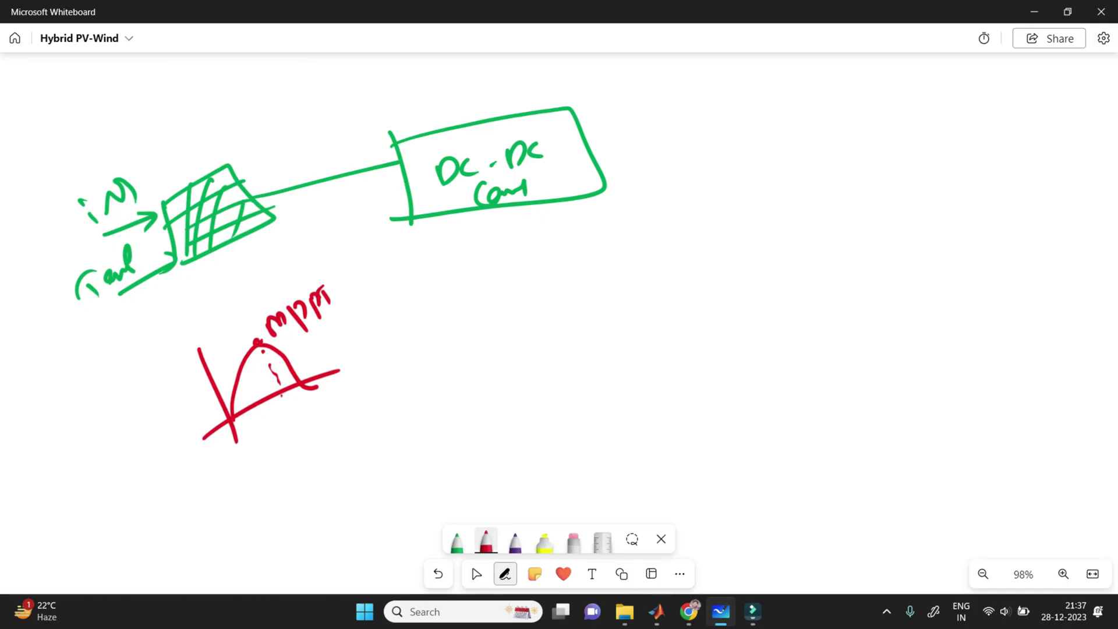
# - Draw a red arrow from MPPT to the label "I.C"
pyautogui.moveTo(330, 327)
pyautogui.mouseDown()
pyautogui.moveTo(366, 317)
pyautogui.moveTo(402, 331)
pyautogui.mouseUp()
pyautogui.click(409, 320)
pyautogui.moveTo(425, 297)
pyautogui.mouseDown()
pyautogui.moveTo(417, 314)
pyautogui.moveTo(435, 313)
pyautogui.mouseUp()
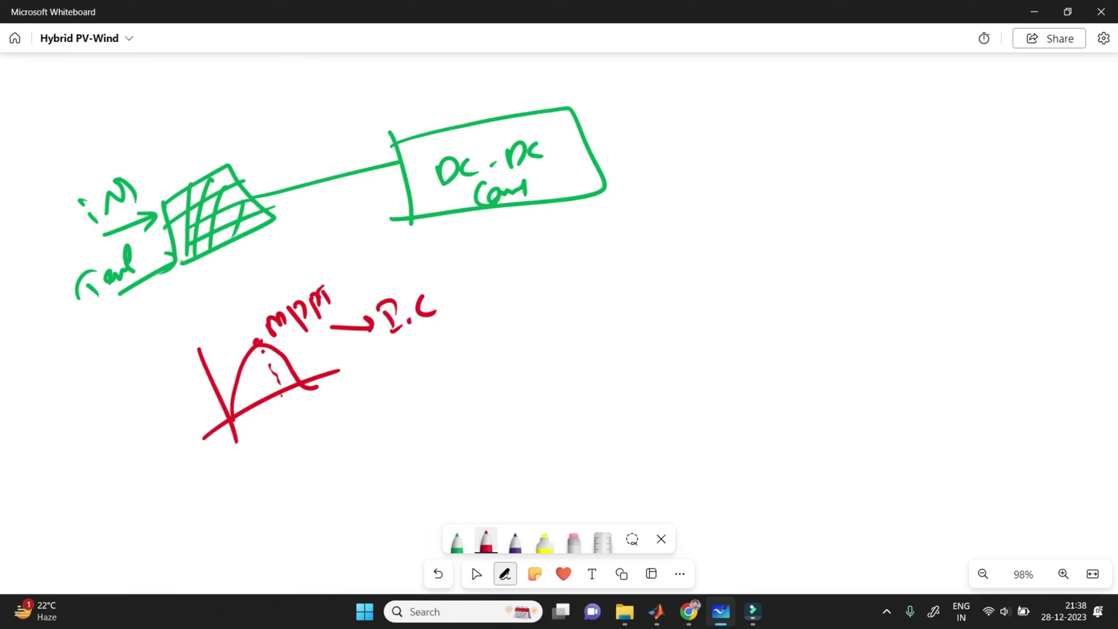
# - Draw a curved red line from I.C to the label "I, V", and an arrow from I.C to the converter labelled "boost"
pyautogui.moveTo(447, 296)
pyautogui.mouseDown()
pyautogui.moveTo(393, 263)
pyautogui.moveTo(327, 275)
pyautogui.mouseUp()
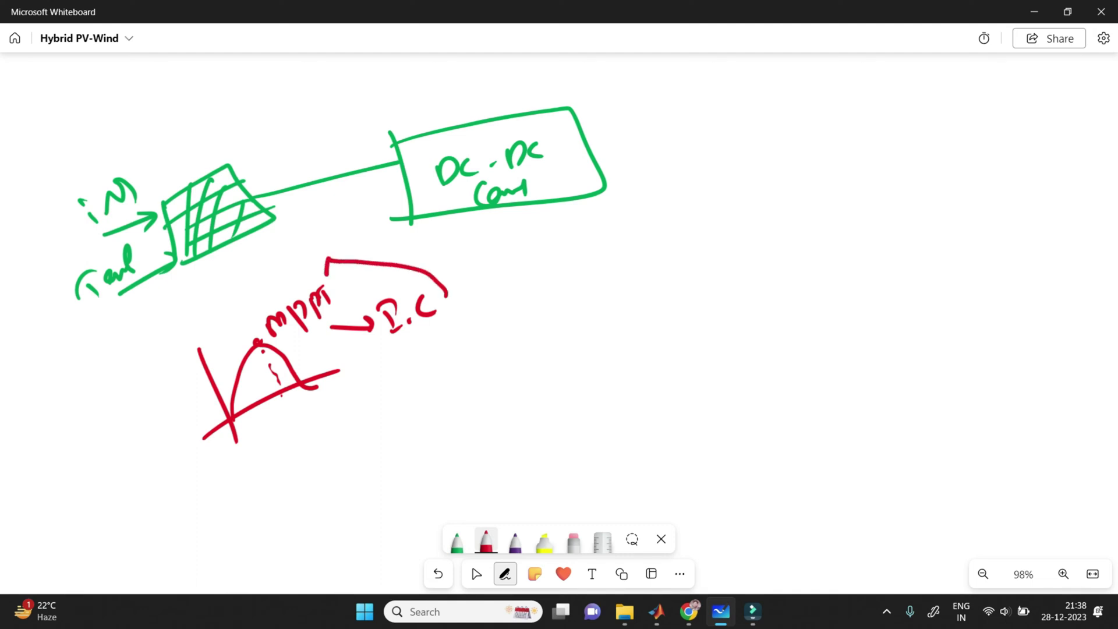
pyautogui.moveTo(272, 245); pyautogui.dragTo(291, 263)
pyautogui.moveTo(302, 250)
pyautogui.mouseDown()
pyautogui.moveTo(308, 261)
pyautogui.moveTo(325, 213)
pyautogui.mouseUp()
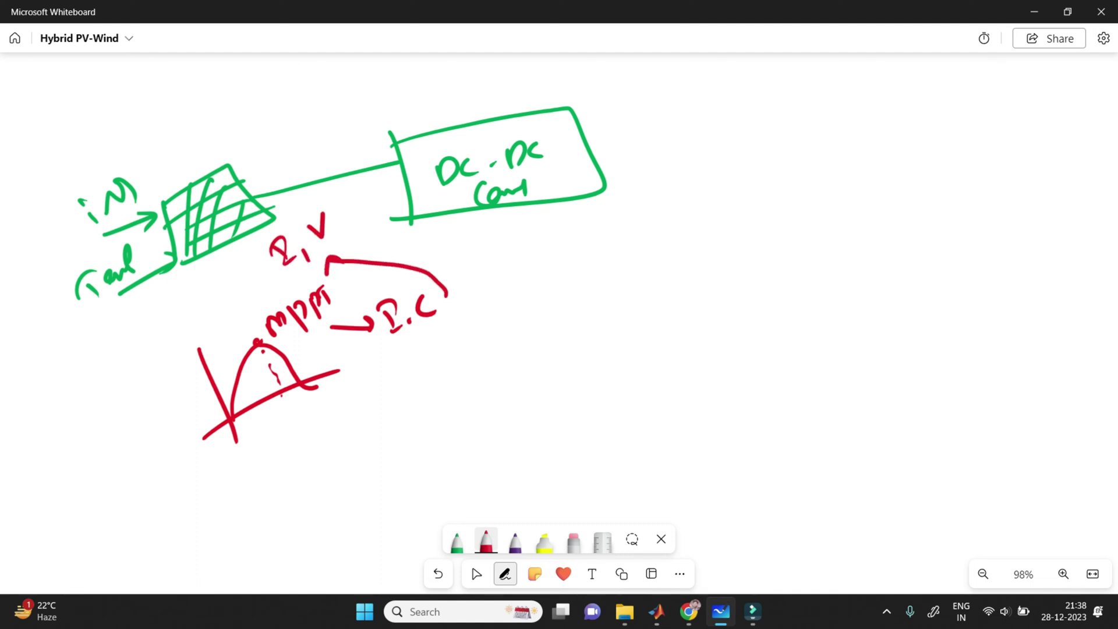
pyautogui.moveTo(448, 297)
pyautogui.mouseDown()
pyautogui.moveTo(505, 265)
pyautogui.moveTo(483, 251)
pyautogui.moveTo(513, 248)
pyautogui.moveTo(576, 209)
pyautogui.mouseUp()
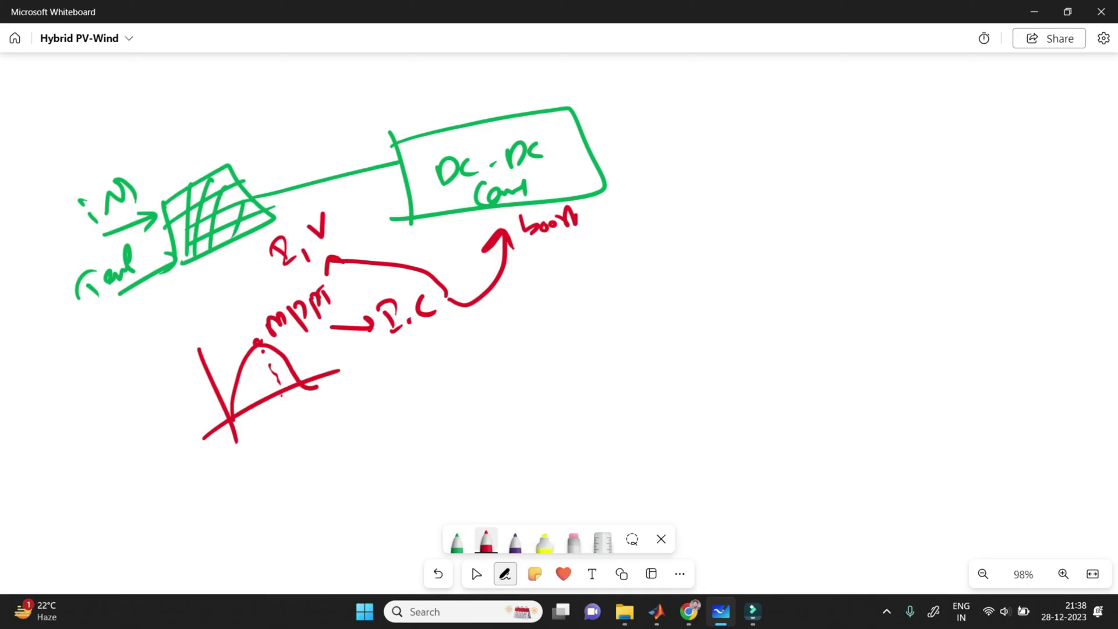
# - Draw a red arrow from the DC-DC converter to the word "output", and circle the MPPT and converter parts together
pyautogui.moveTo(592, 153); pyautogui.dragTo(835, 108)
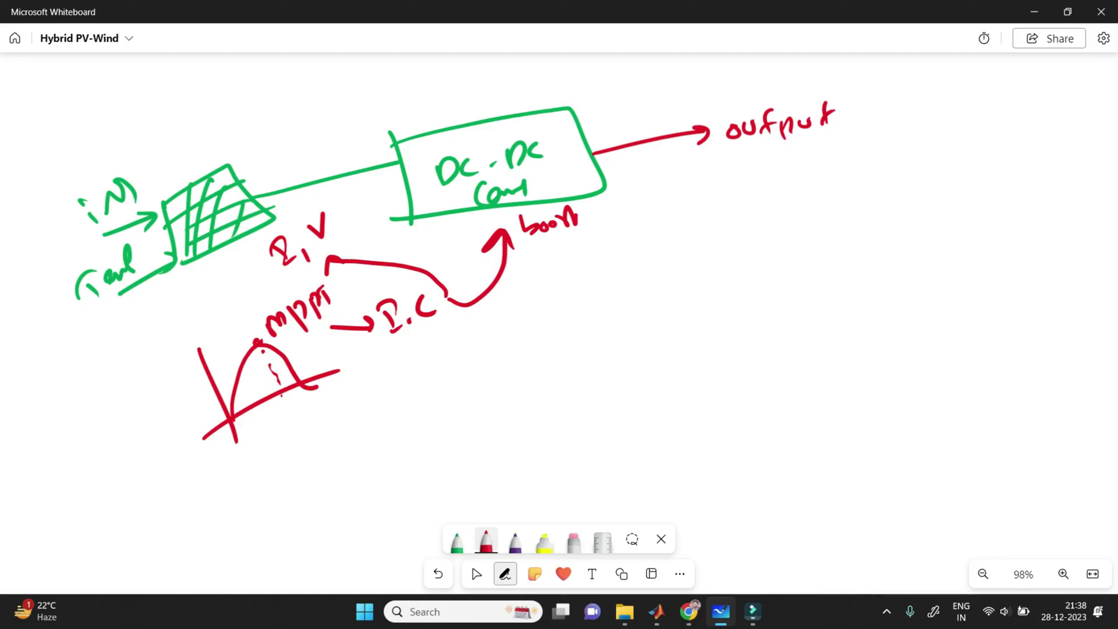
pyautogui.moveTo(278, 274)
pyautogui.mouseDown()
pyautogui.moveTo(280, 345)
pyautogui.moveTo(593, 181)
pyautogui.moveTo(505, 118)
pyautogui.moveTo(364, 201)
pyautogui.moveTo(253, 285)
pyautogui.mouseUp()
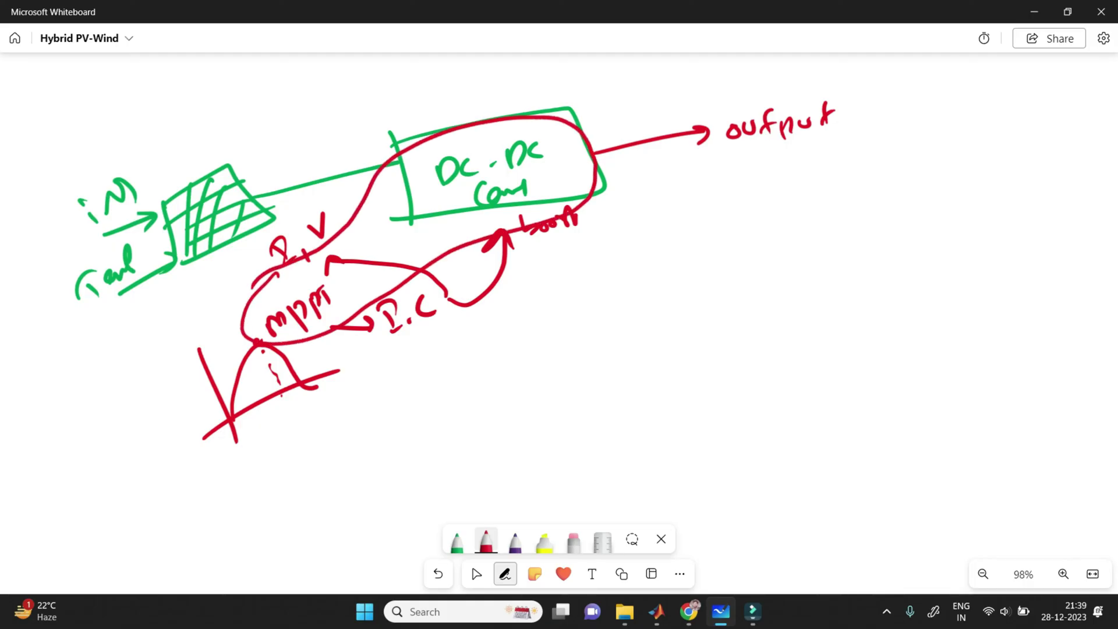
pyautogui.press('Escape')
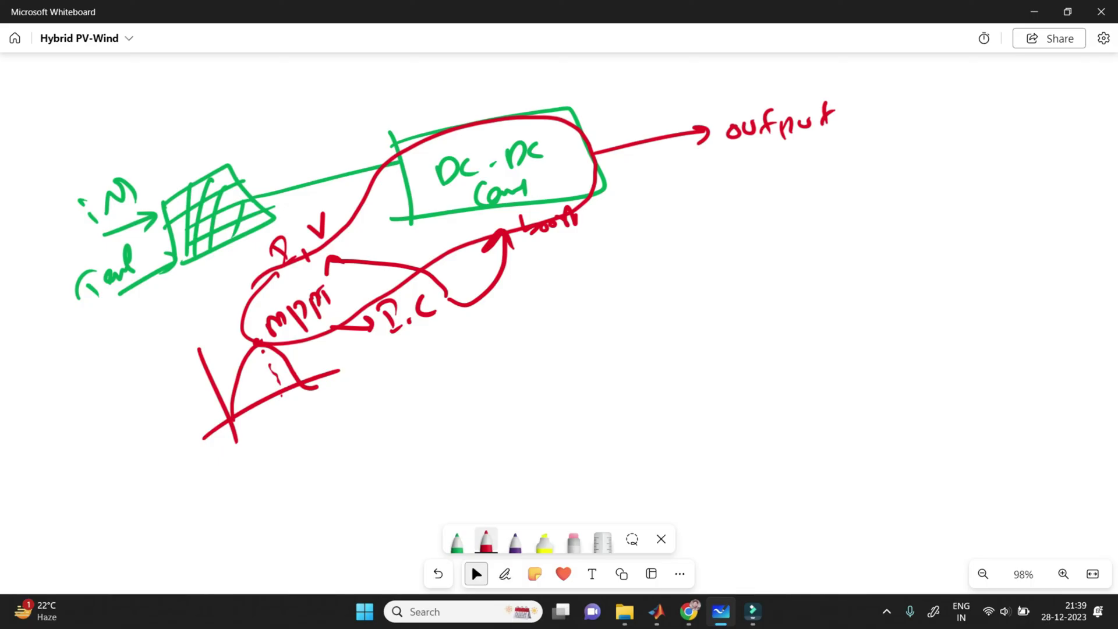
# - Switch to the PVWINDhybrid model in Simulink and examine the wind, pv and battery blocks and the inverter bridges they feed
pyautogui.hotkey('alt', 'Tab')
pyautogui.scroll(4, 360, 204)
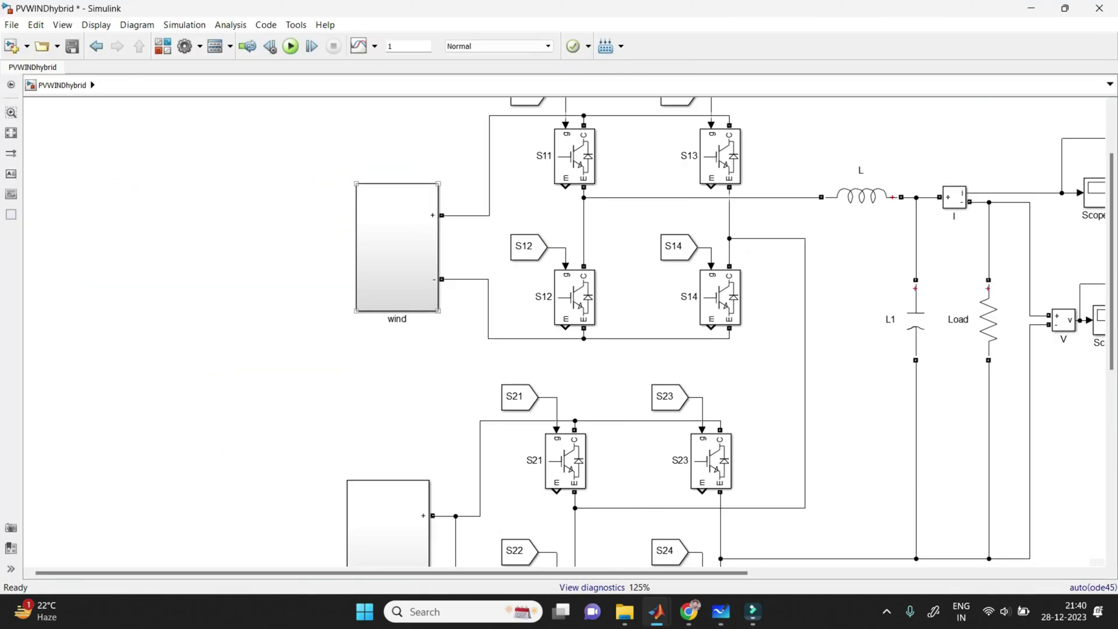
pyautogui.click(397, 247)
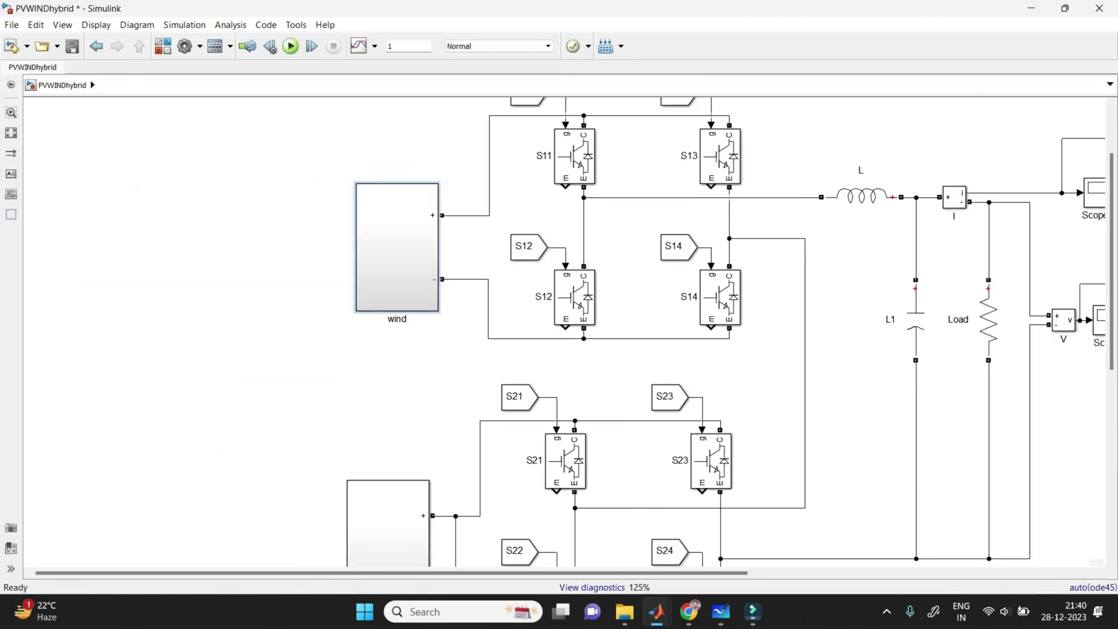
pyautogui.scroll(-1, 569, 390)
pyautogui.scroll(-3, 424, 338)
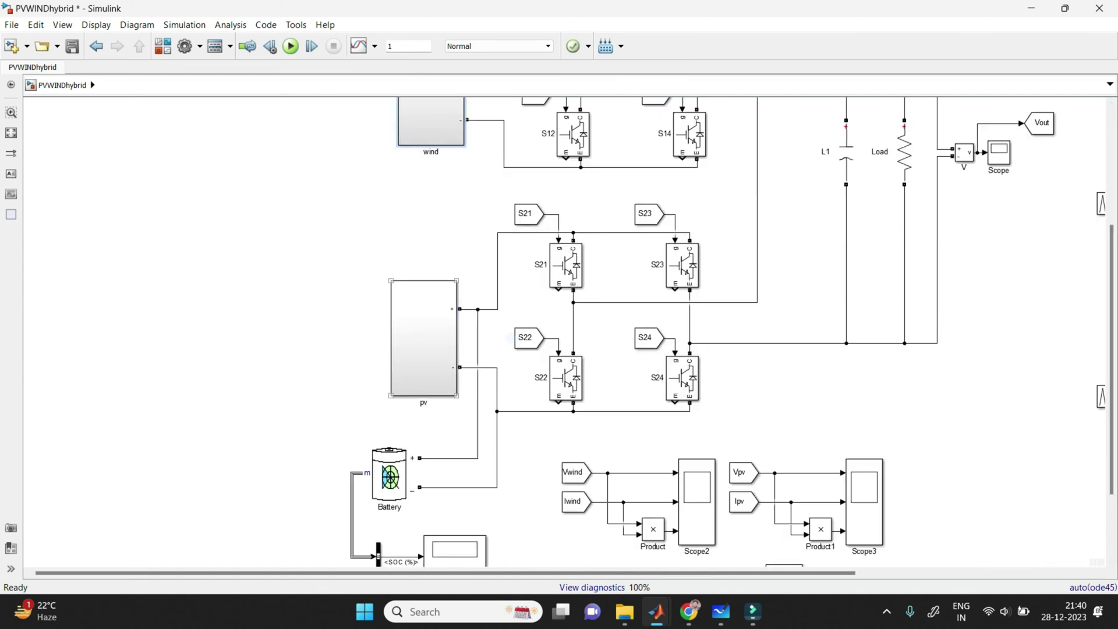
pyautogui.press('Escape')
pyautogui.click(389, 475)
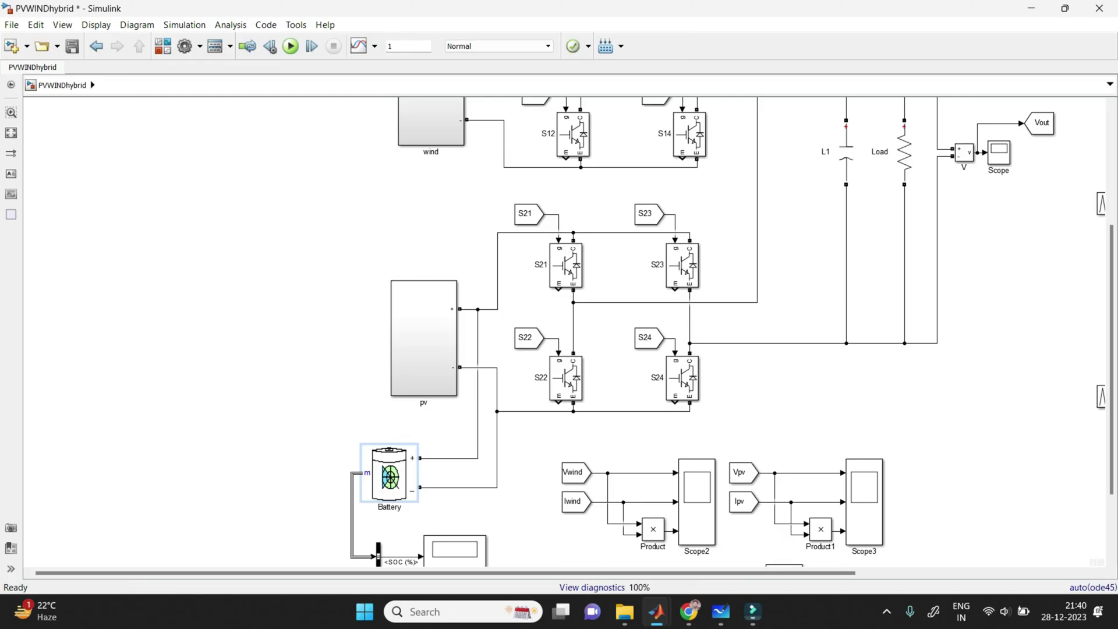
pyautogui.scroll(-2, 780, 291)
pyautogui.scroll(3, 780, 291)
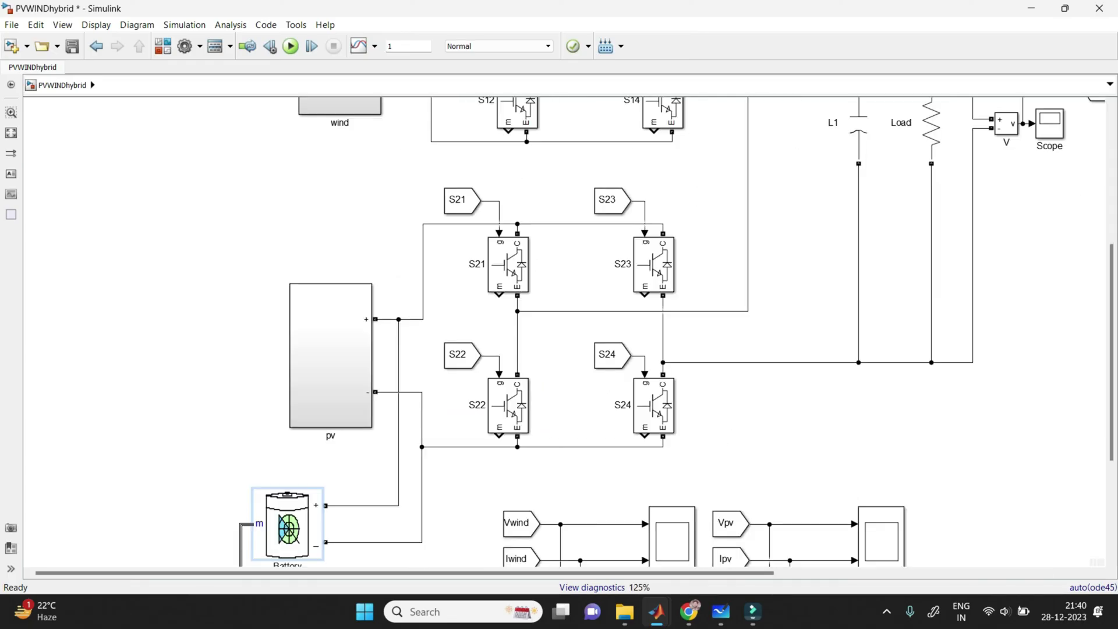
# - Open the pv subsystem and examine the PV array with its irradiance and temperature inputs and the boost converter components
pyautogui.doubleClick(330, 353)
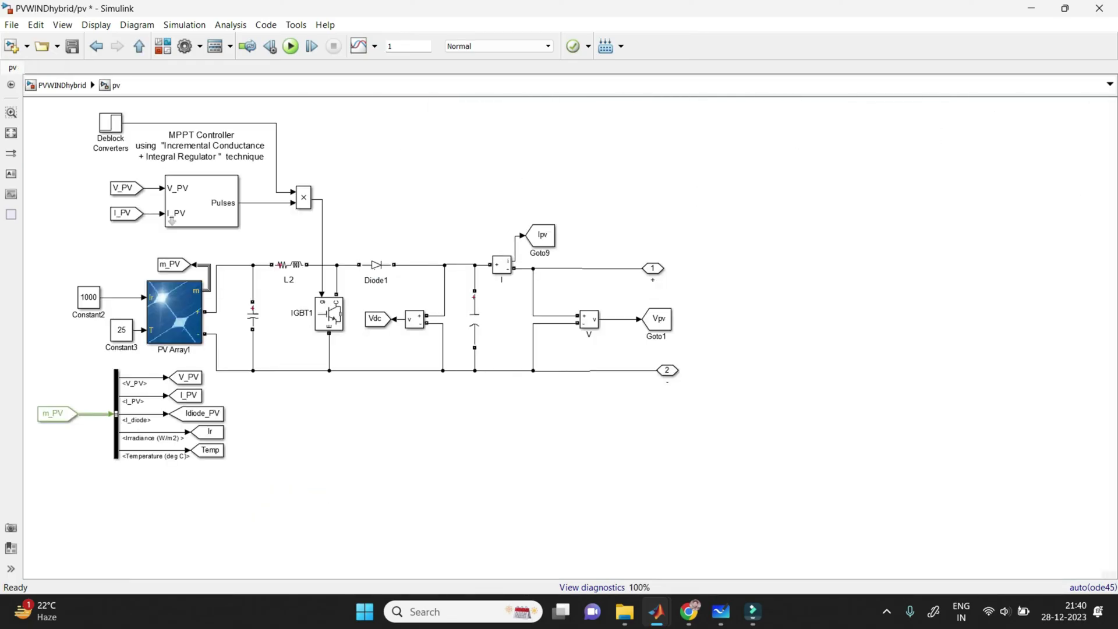
pyautogui.scroll(2, 119, 300)
pyautogui.click(202, 317)
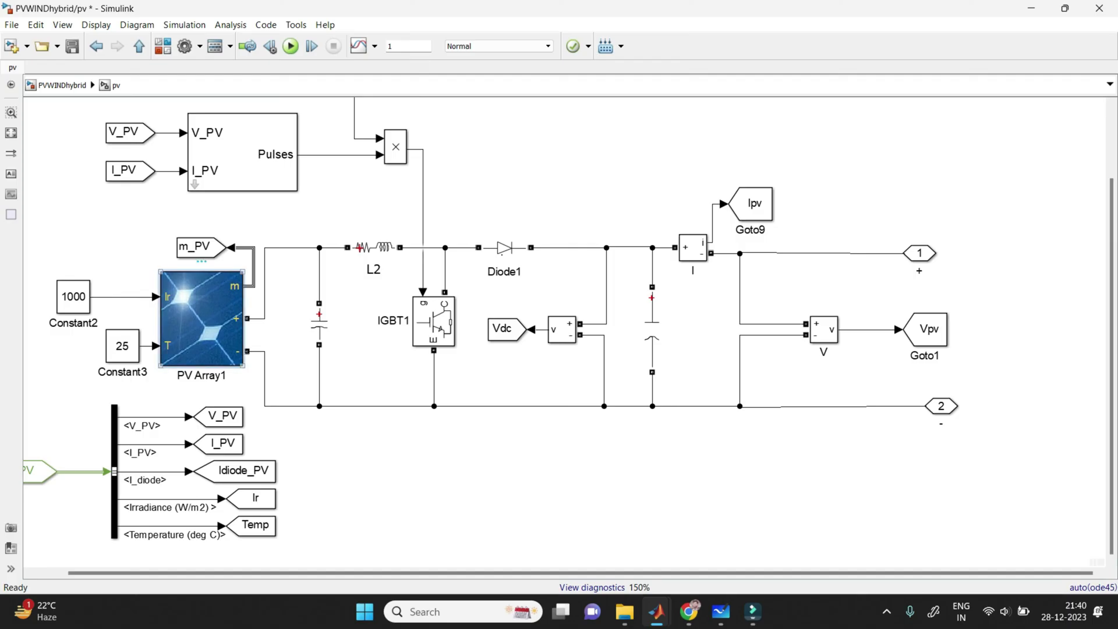
pyautogui.scroll(-1, 133, 330)
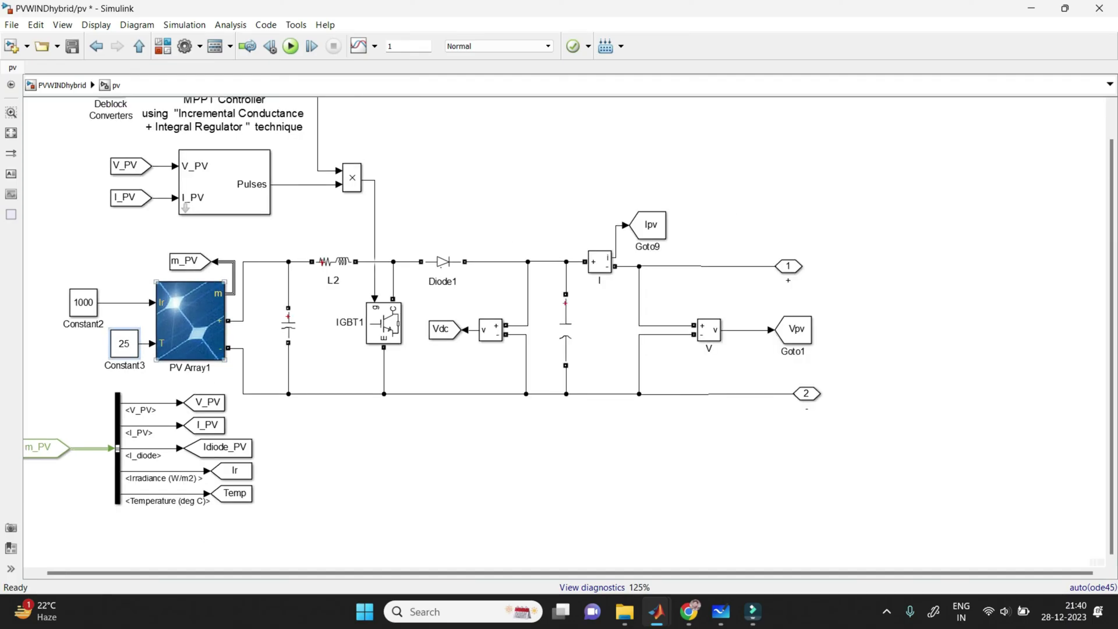
pyautogui.moveTo(318, 234); pyautogui.dragTo(386, 297)
pyautogui.click(383, 322)
pyautogui.click(443, 262)
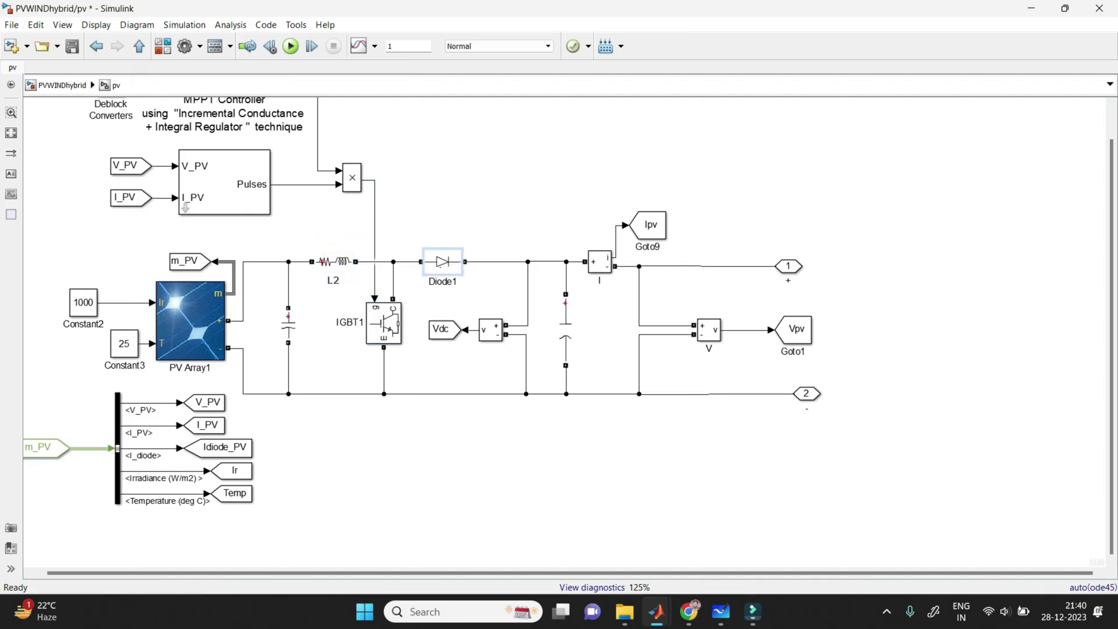
pyautogui.scroll(-1, 328, 237)
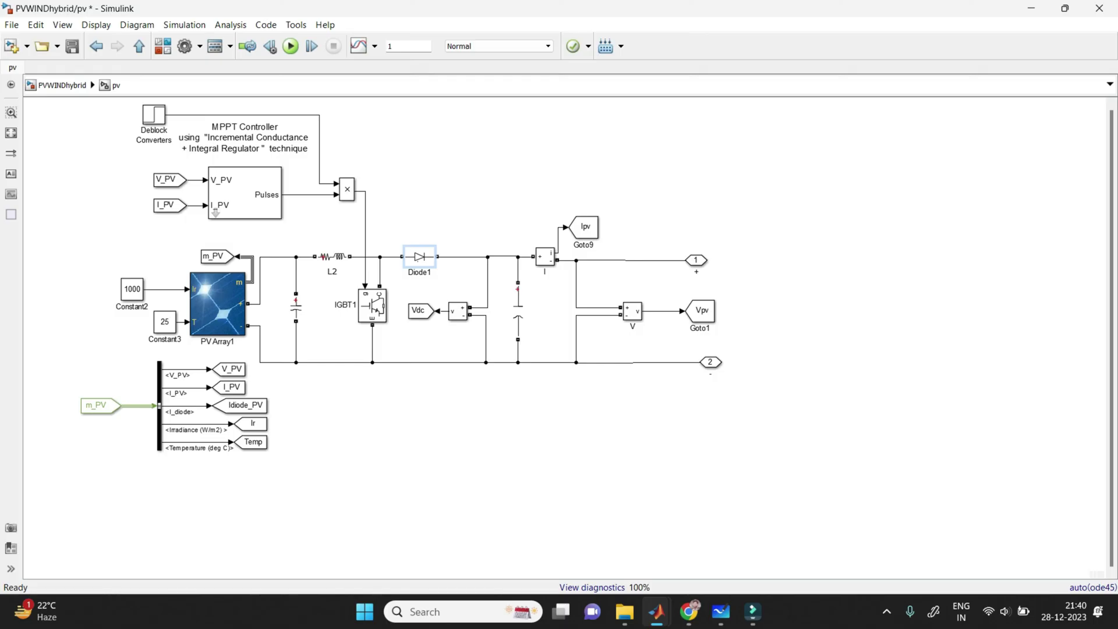
# - Examine the incremental conductance MPPT controller, its V_PV and I_PV inputs and its pulse output
pyautogui.moveTo(119, 100); pyautogui.dragTo(347, 199)
pyautogui.click(118, 111)
pyautogui.moveTo(118, 110); pyautogui.dragTo(398, 360)
pyautogui.scroll(2, 192, 123)
pyautogui.click(266, 111)
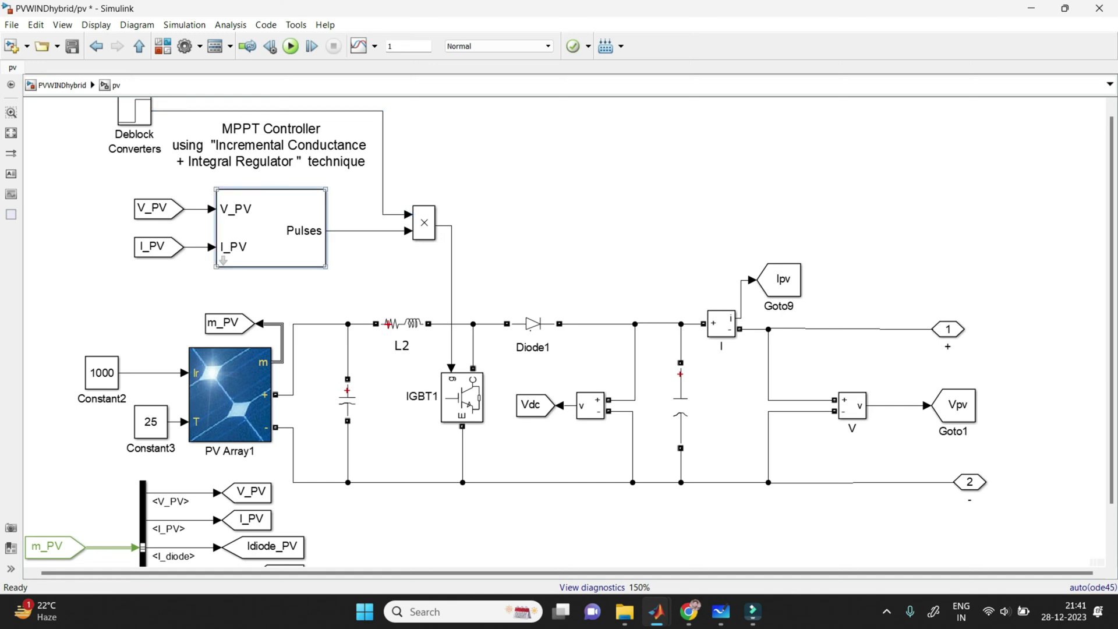
pyautogui.click(157, 208)
pyautogui.click(157, 246)
pyautogui.click(271, 227)
# - Examine the boost converter's inductor and IGBT, its output capacitor, and the output current and voltage measurement blocks
pyautogui.moveTo(398, 287); pyautogui.dragTo(478, 402)
pyautogui.scroll(-1, 655, 461)
pyautogui.click(676, 414)
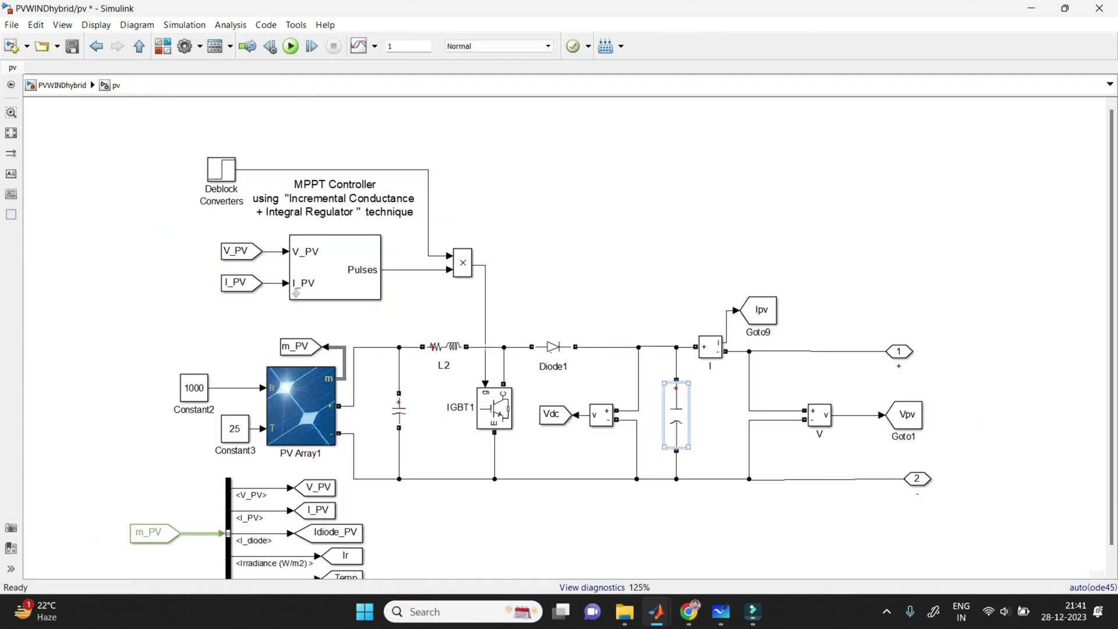
pyautogui.scroll(1, 829, 506)
pyautogui.moveTo(648, 185); pyautogui.dragTo(926, 416)
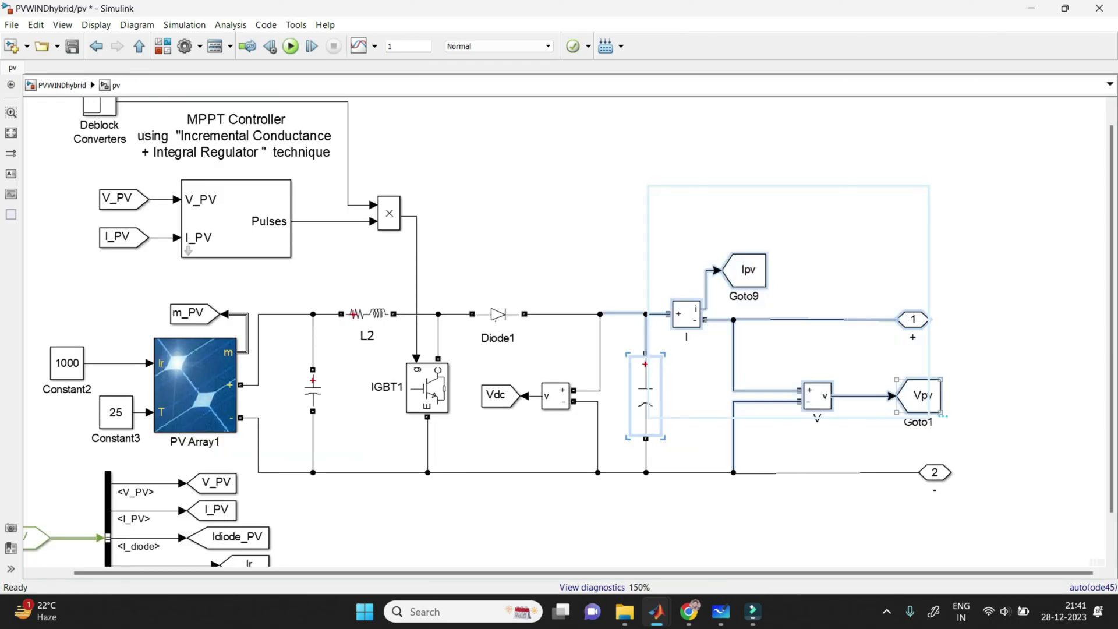
# - Examine the PV array's m_PV measurement bus and its voltage, current, diode current, irradiance and temperature signals
pyautogui.scroll(-1, 823, 374)
pyautogui.scroll(-1, 822, 374)
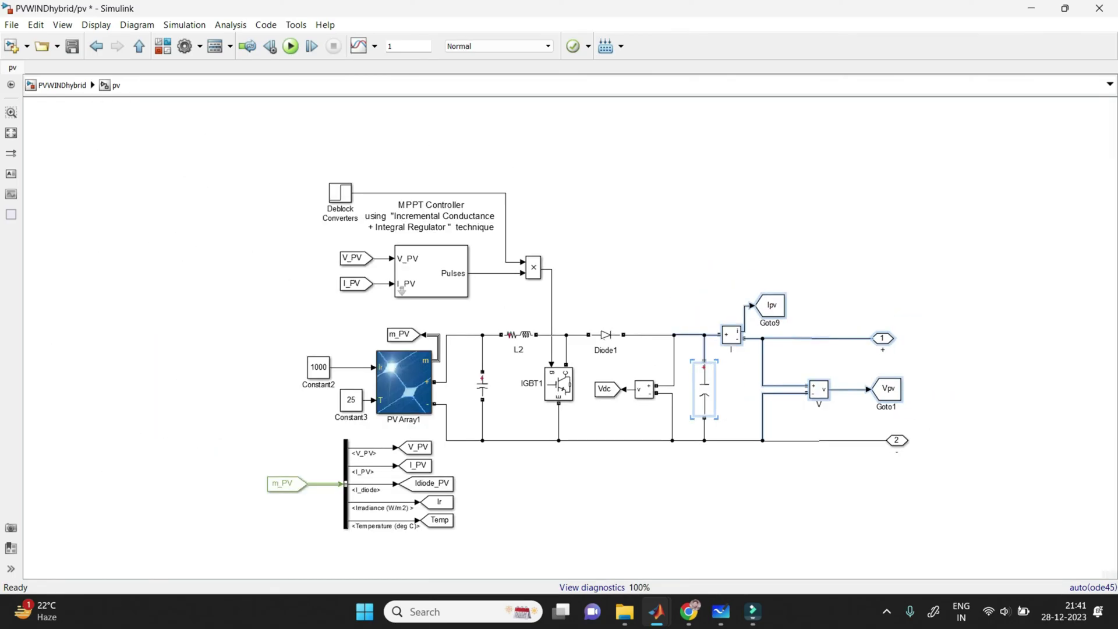
pyautogui.scroll(3, 365, 537)
pyautogui.click(460, 379)
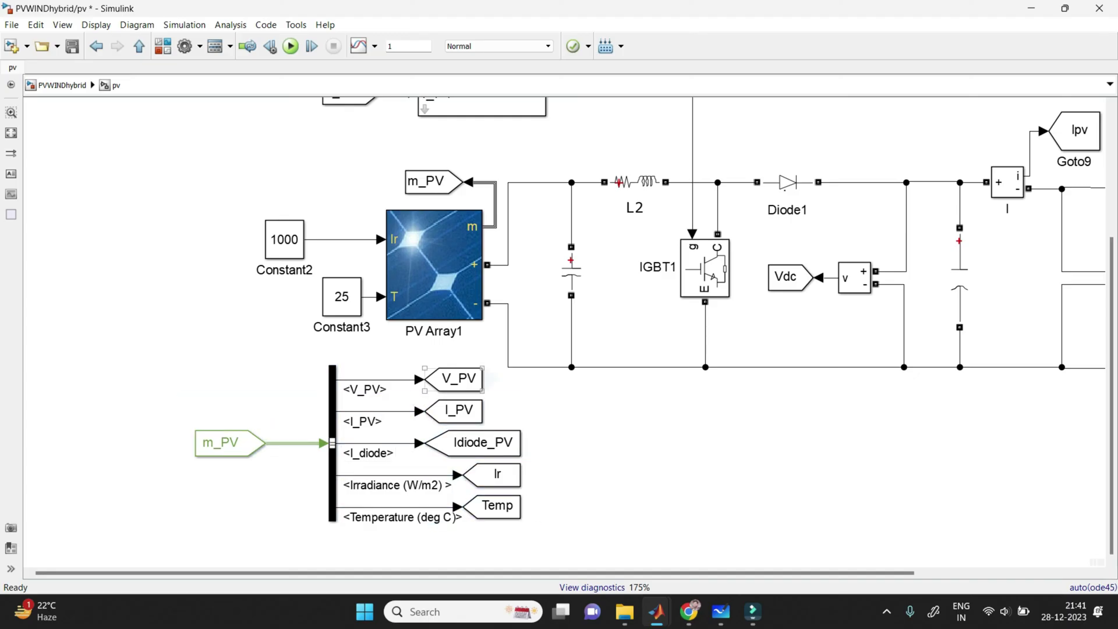
pyautogui.scroll(-1, 534, 463)
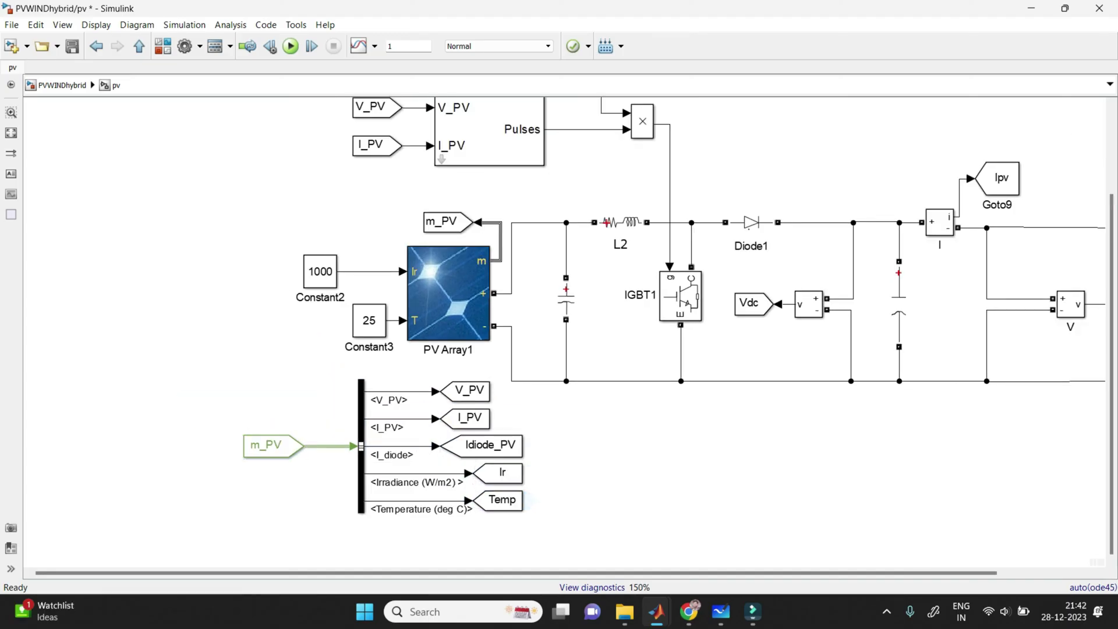
pyautogui.scroll(-1, 555, 482)
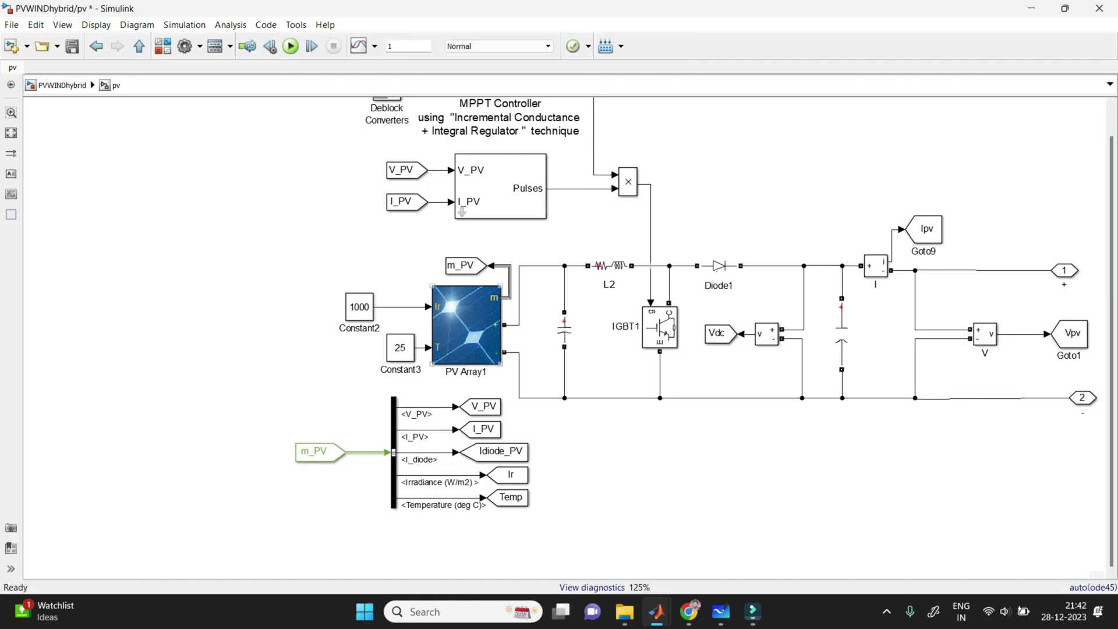
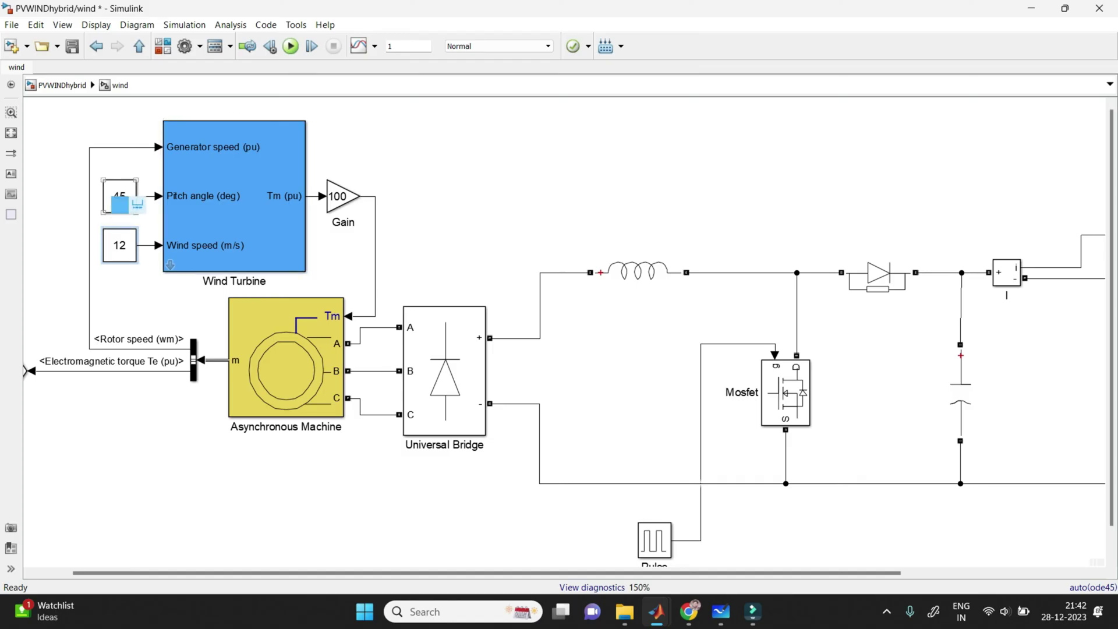
# - Comment out the wind speed constant feeding the Wind Turbine block in the wind subsystem
pyautogui.click(119, 205)
pyautogui.click(427, 142)
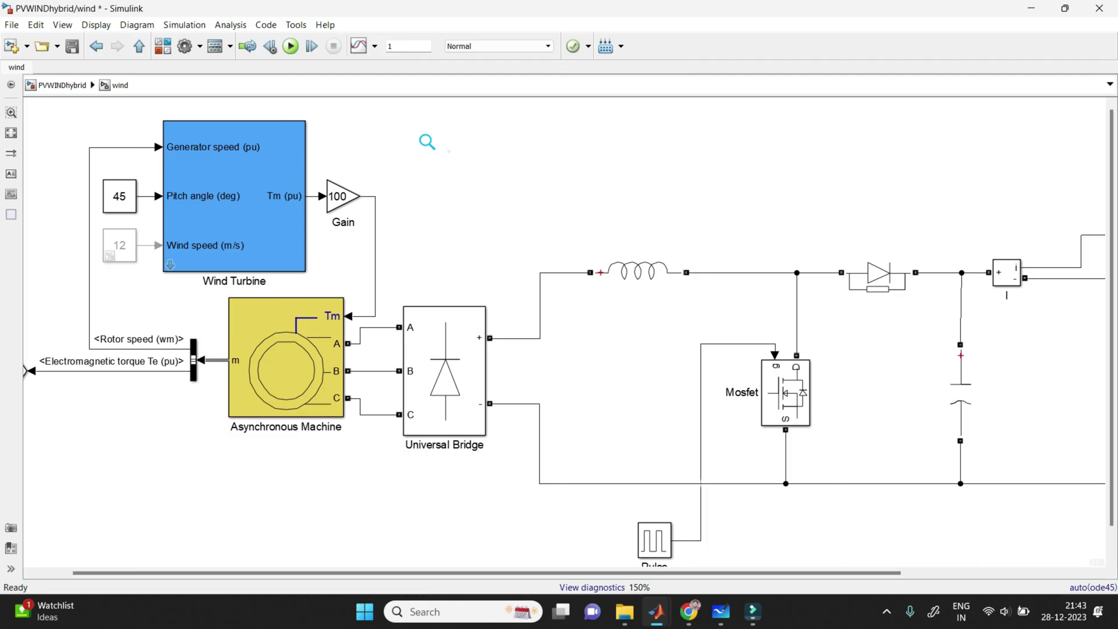
# - Examine the Asynchronous Machine driven by the wind turbine and its three-phase output lines A, B and C
pyautogui.scroll(-2, 294, 370)
pyautogui.click(303, 372)
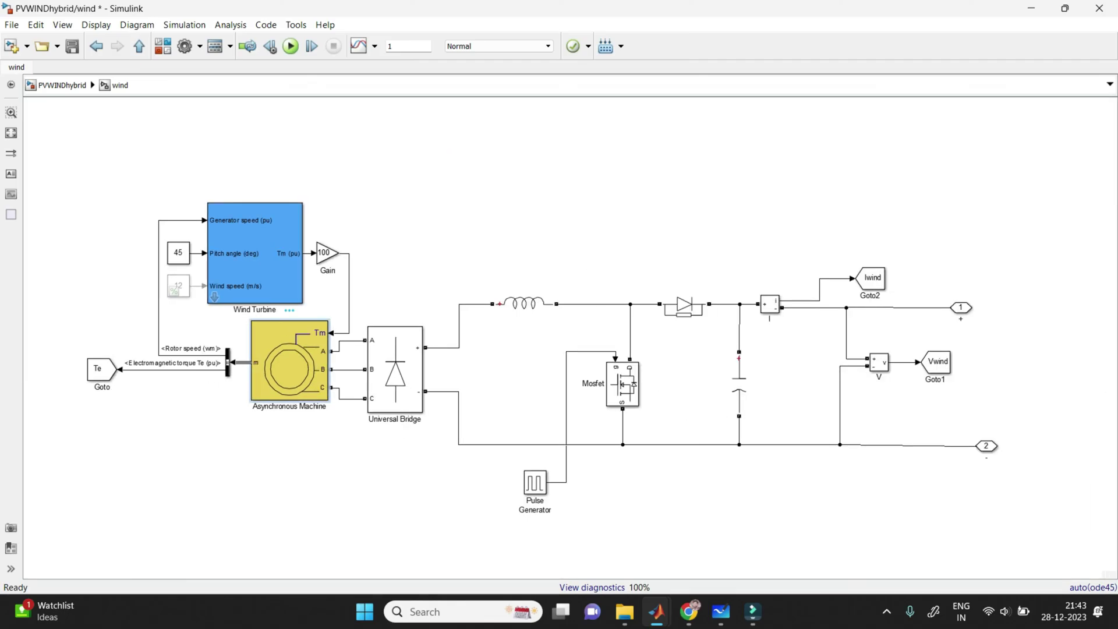
pyautogui.scroll(1, 308, 376)
pyautogui.scroll(2, 343, 365)
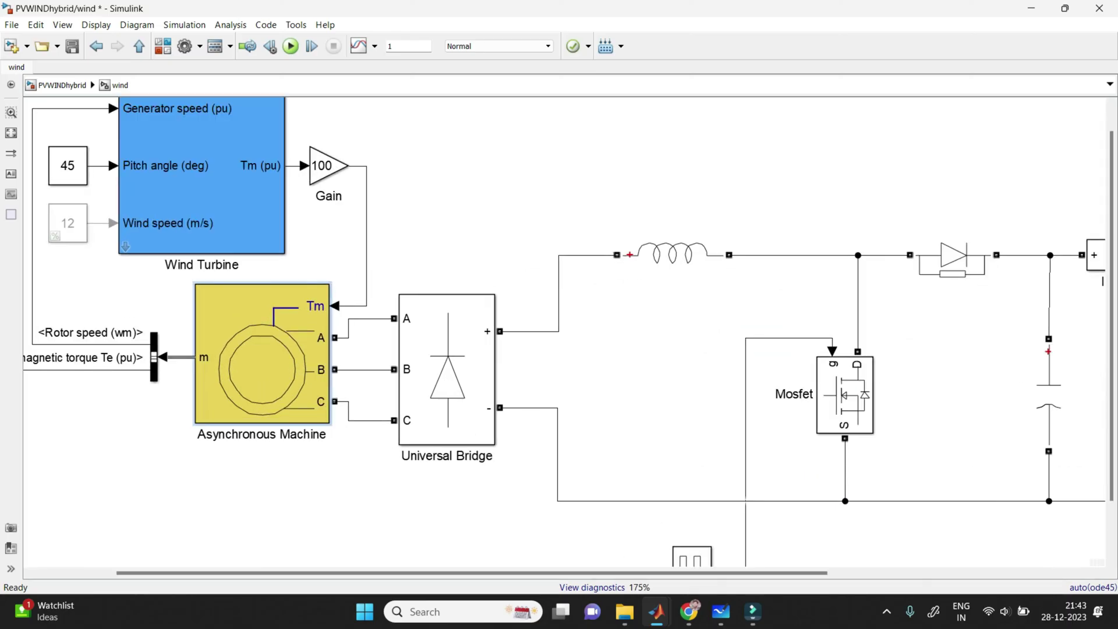
pyautogui.click(358, 368)
pyautogui.scroll(-2, 361, 394)
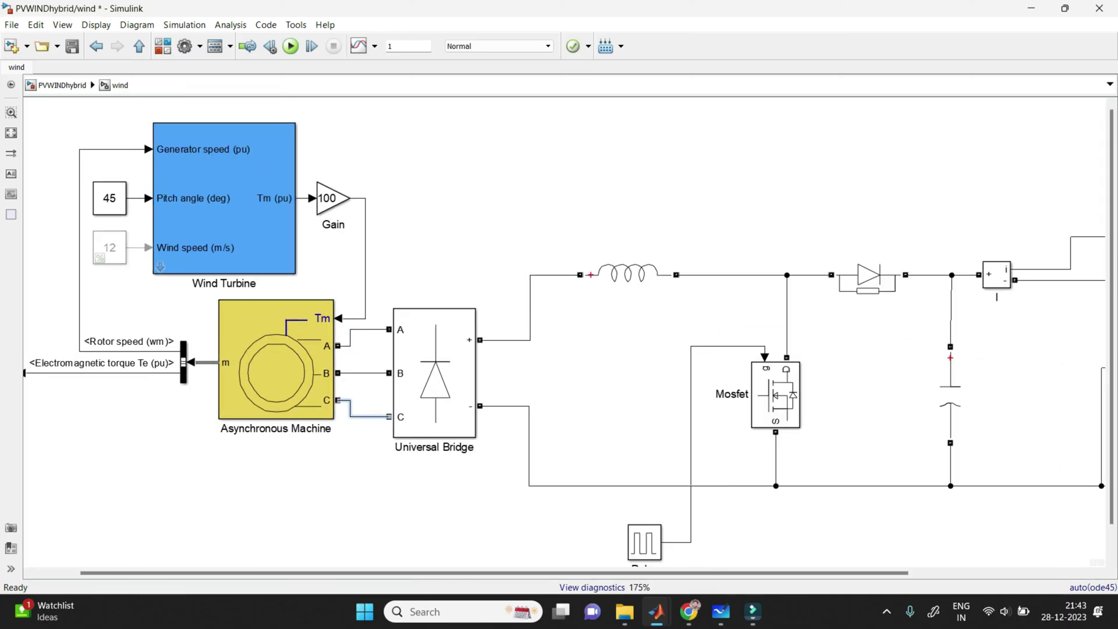
# - Examine the Universal Bridge that rectifies the machine's three-phase output and its positive and negative DC terminals
pyautogui.click(419, 379)
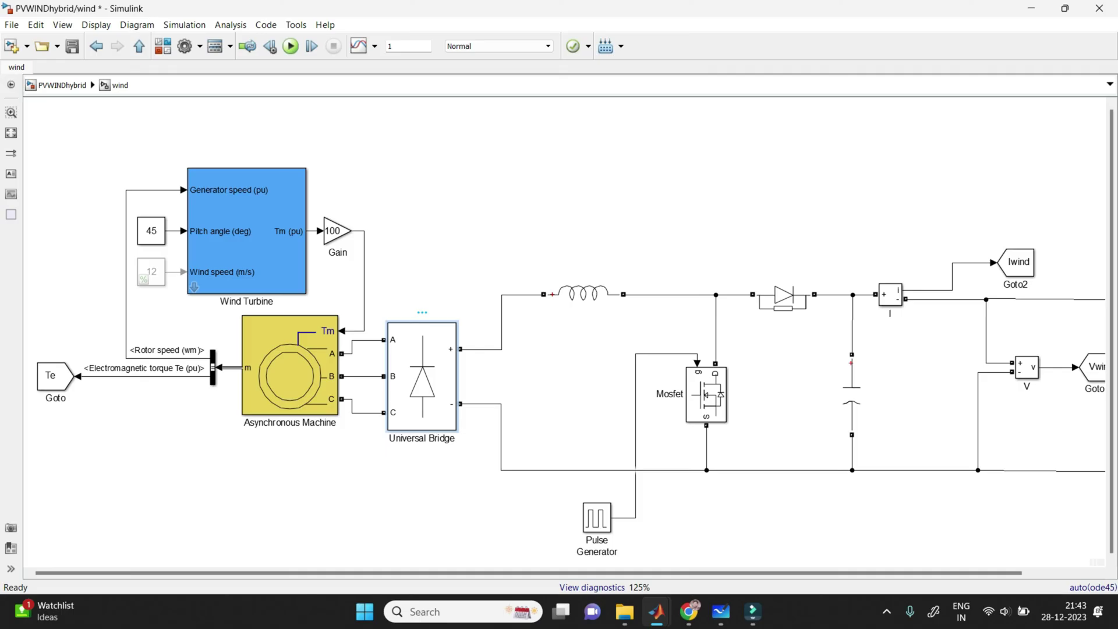
pyautogui.scroll(1, 422, 376)
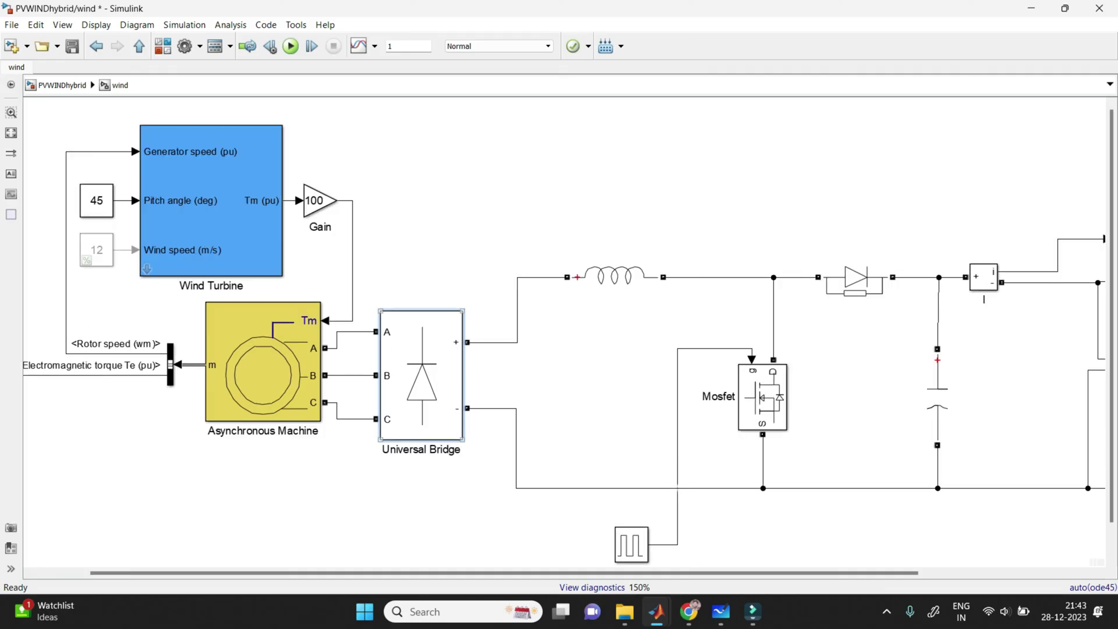
pyautogui.scroll(4, 393, 359)
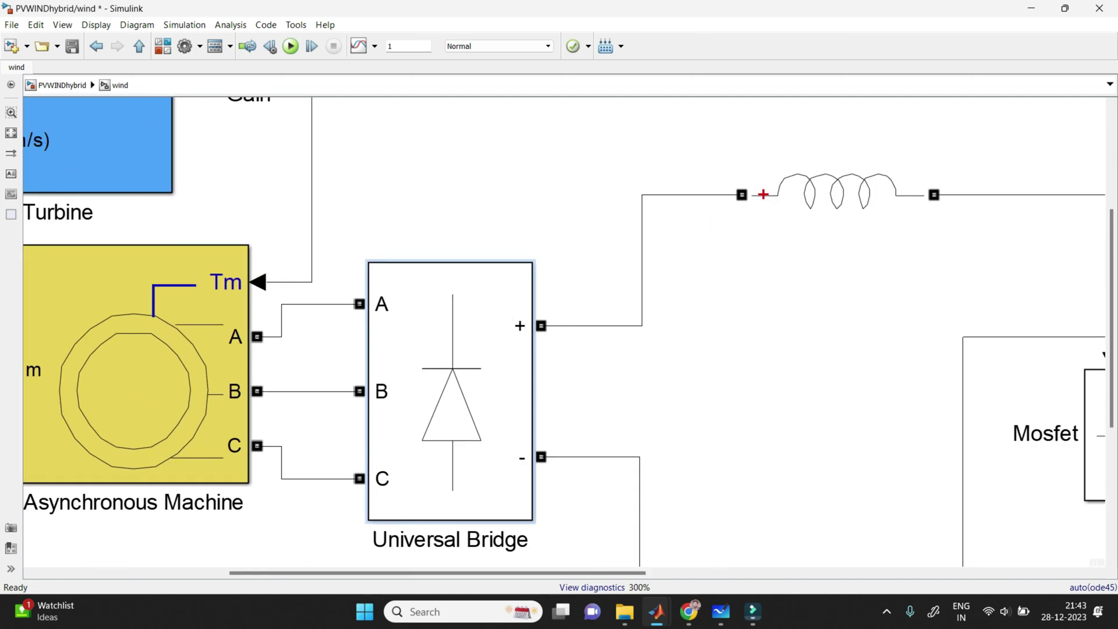
pyautogui.scroll(-5, 550, 369)
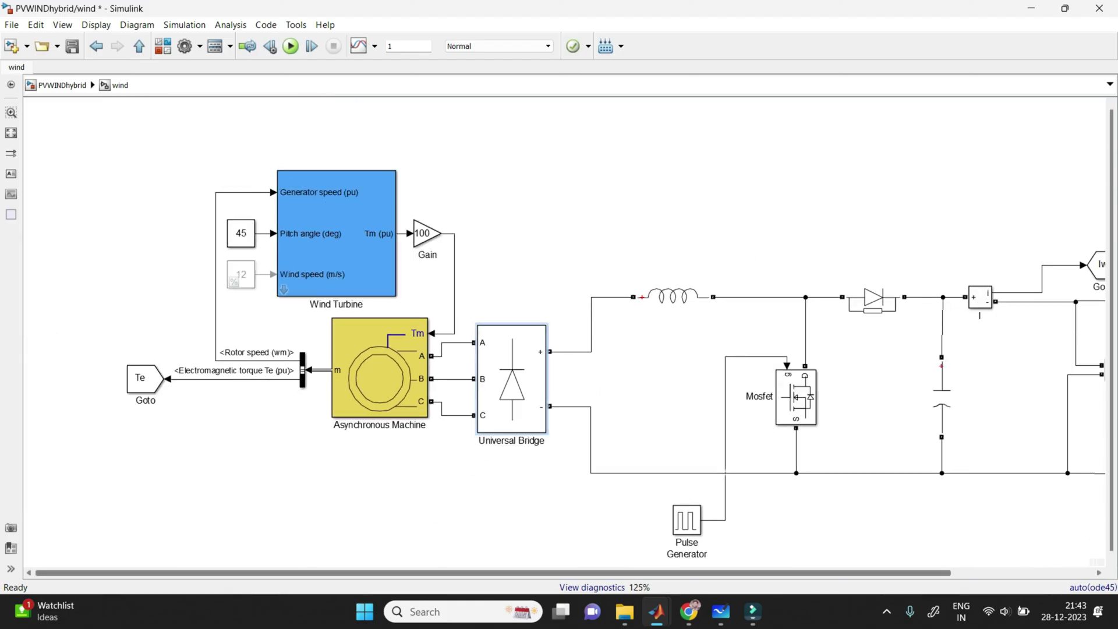
# - Examine the wind subsystem's boost converter, covering its inductor, pulse-driven MOSFET and diode
pyautogui.hscroll(2, 550, 369)
pyautogui.hscroll(1, 550, 368)
pyautogui.hscroll(1, 550, 368)
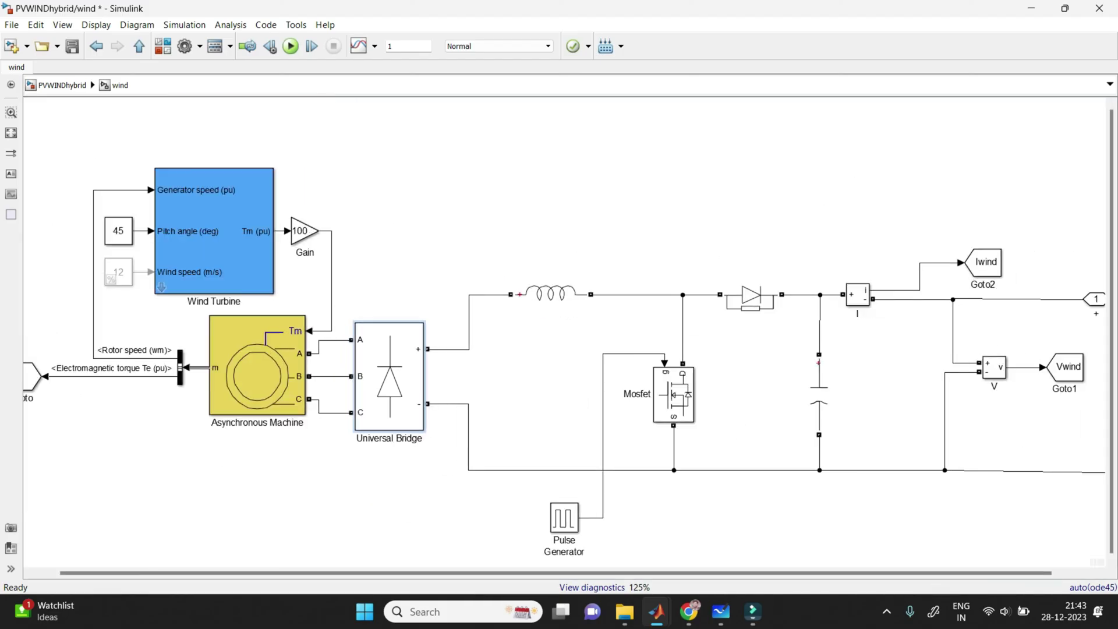
pyautogui.click(550, 294)
pyautogui.click(673, 395)
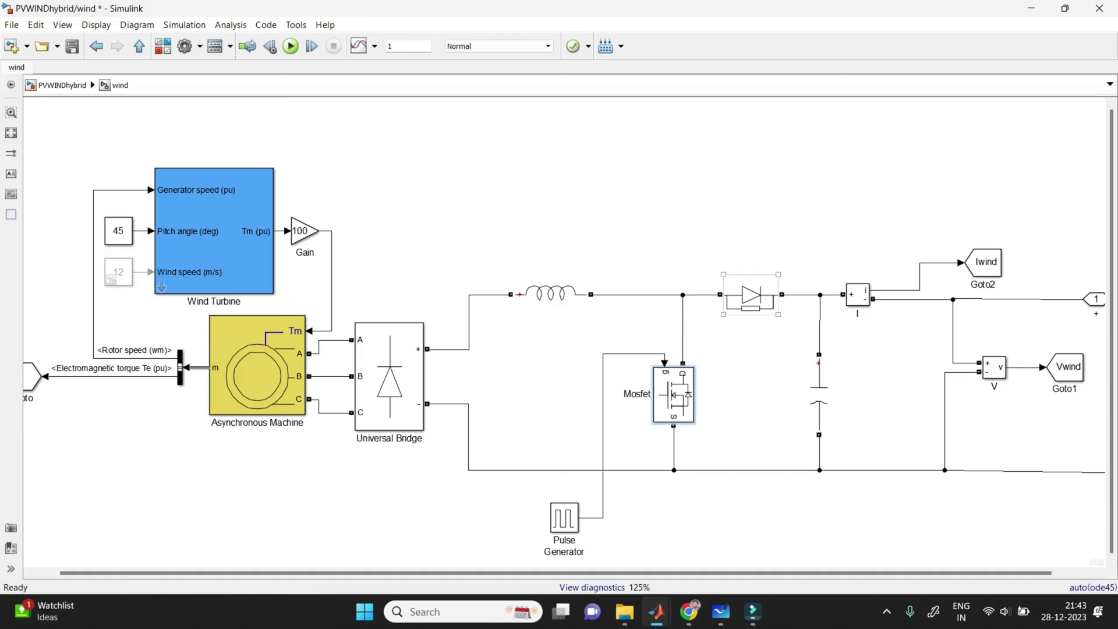
pyautogui.click(751, 294)
pyautogui.scroll(-1, 553, 367)
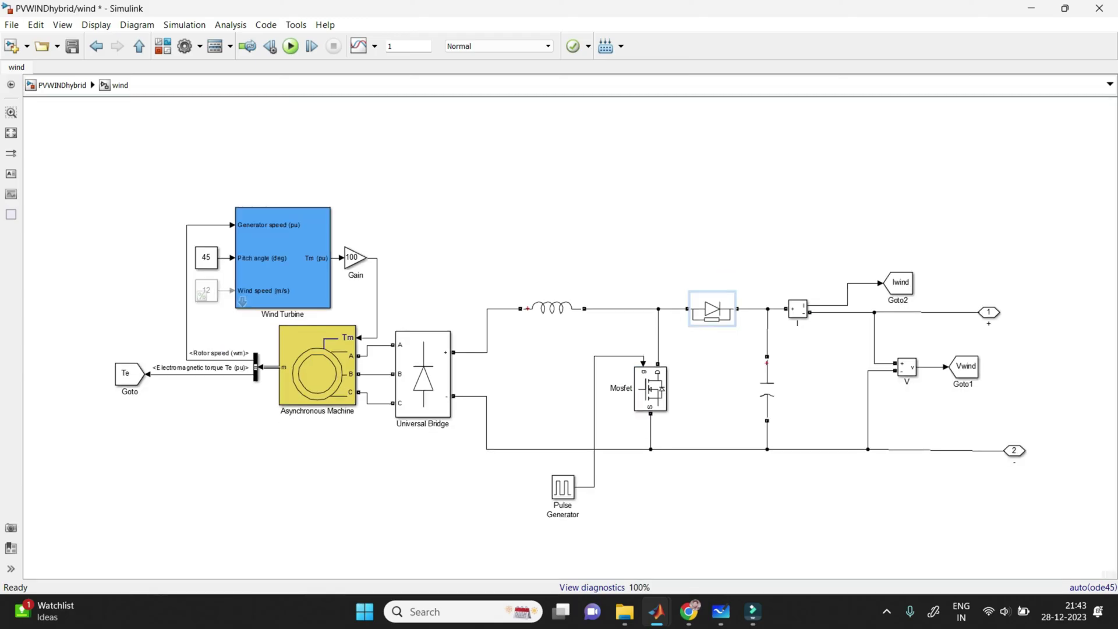
pyautogui.click(651, 389)
pyautogui.moveTo(549, 260); pyautogui.dragTo(728, 420)
pyautogui.click(831, 406)
# - Examine the Iwind and Vwind output measurement tags and return to the top level of the PVWINDhybrid model
pyautogui.scroll(1, 794, 496)
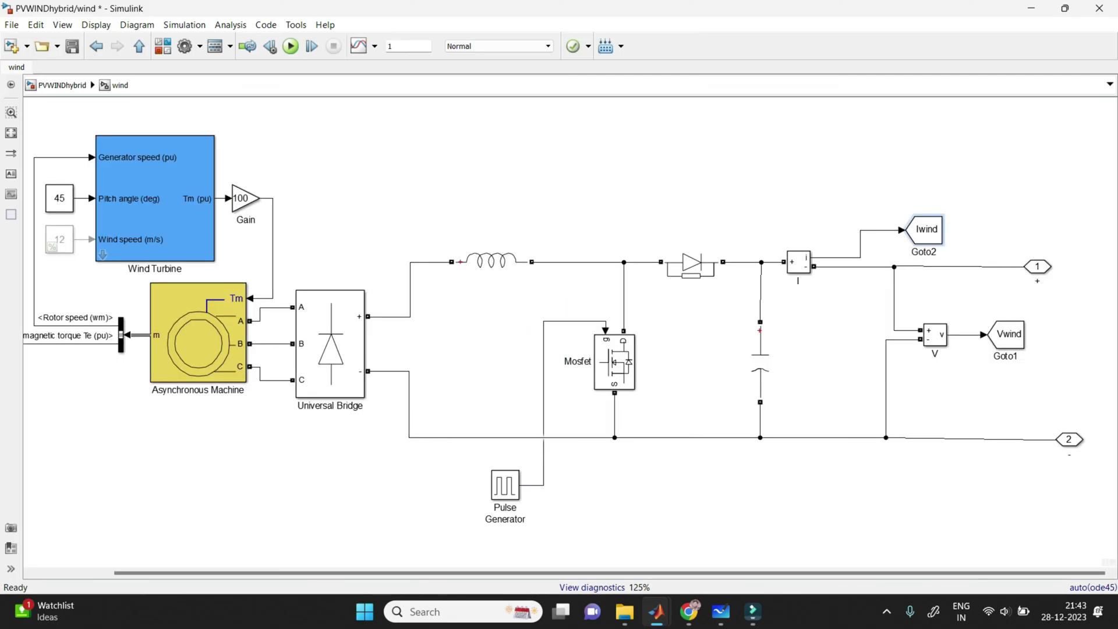
pyautogui.click(1005, 334)
pyautogui.click(925, 229)
pyautogui.click(1005, 335)
pyautogui.press('Escape')
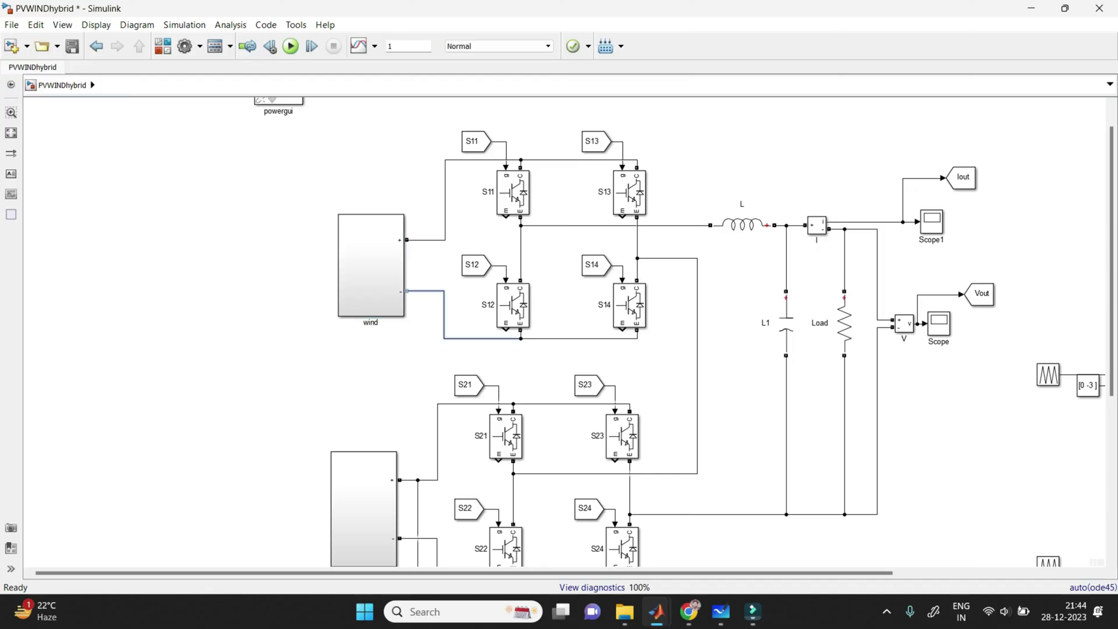
# - Examine the wind and pv sources and the IGBT switches S11 to S24 of their cascaded inverter bridges
pyautogui.scroll(-4, 432, 386)
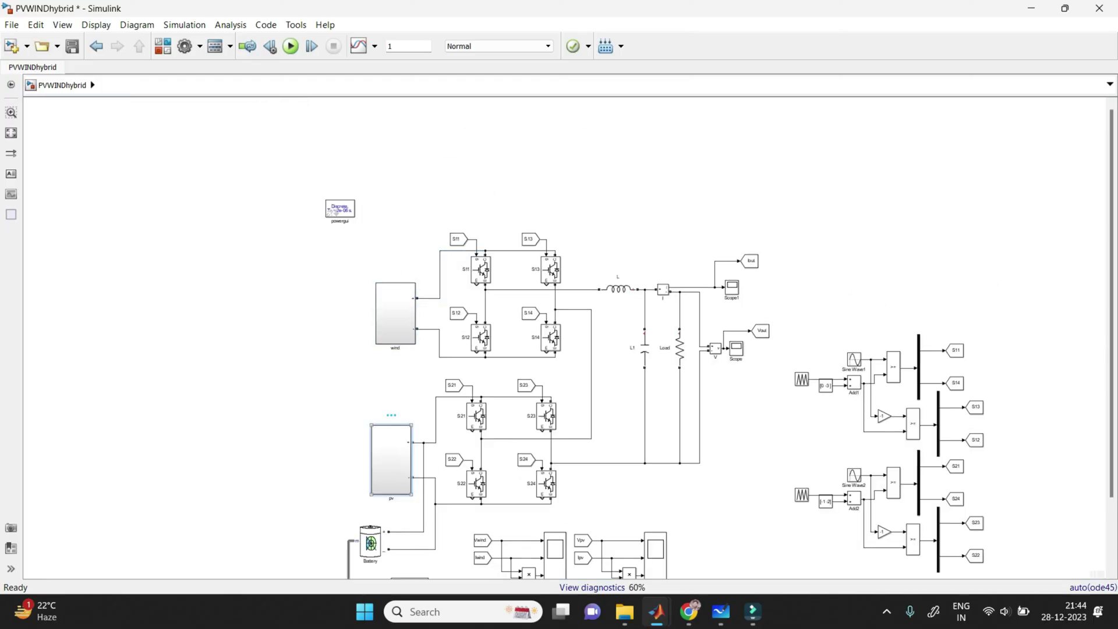
pyautogui.click(395, 313)
pyautogui.click(480, 270)
pyautogui.click(480, 337)
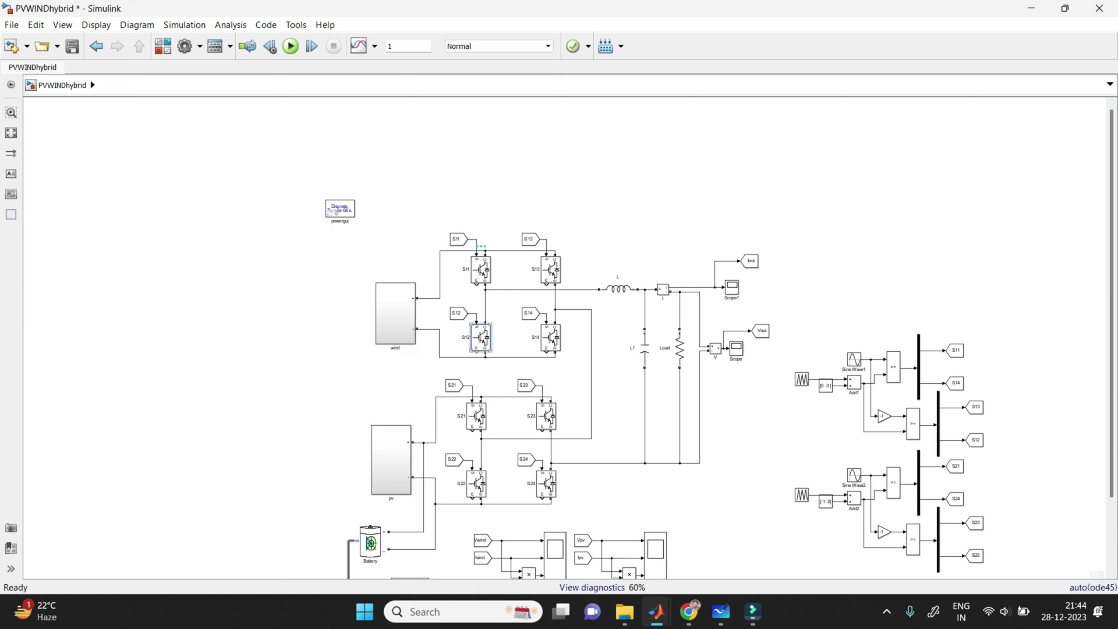
pyautogui.click(550, 337)
pyautogui.click(546, 416)
pyautogui.click(546, 483)
pyautogui.scroll(2, 629, 358)
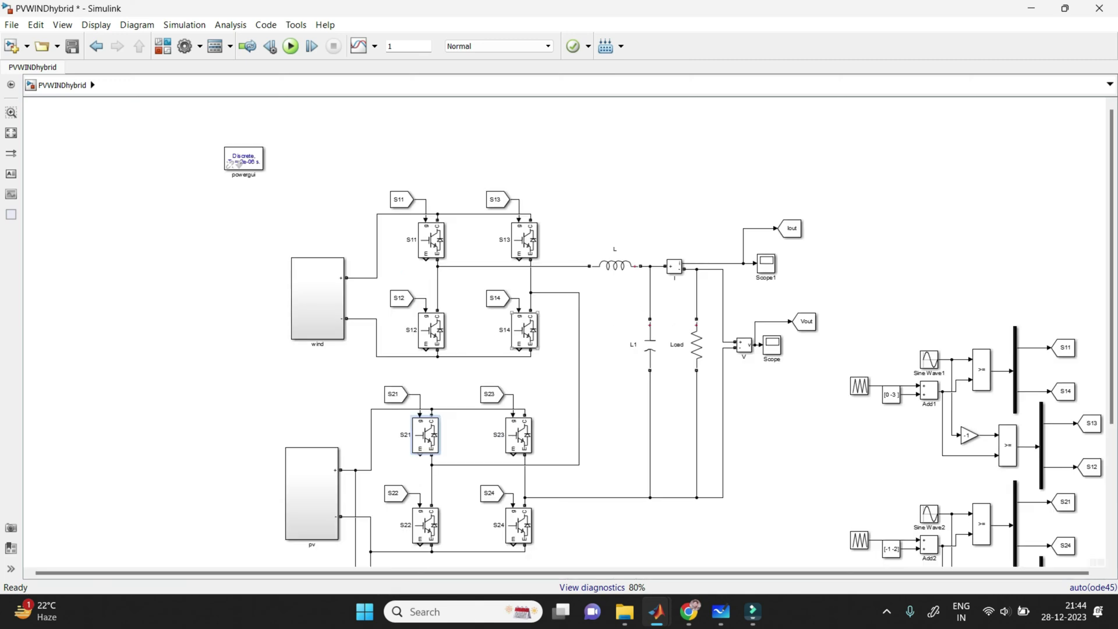
# - Examine the inverter's output stage, covering the series inductor L, the shunt capacitor L1 and the resistive load
pyautogui.click(696, 344)
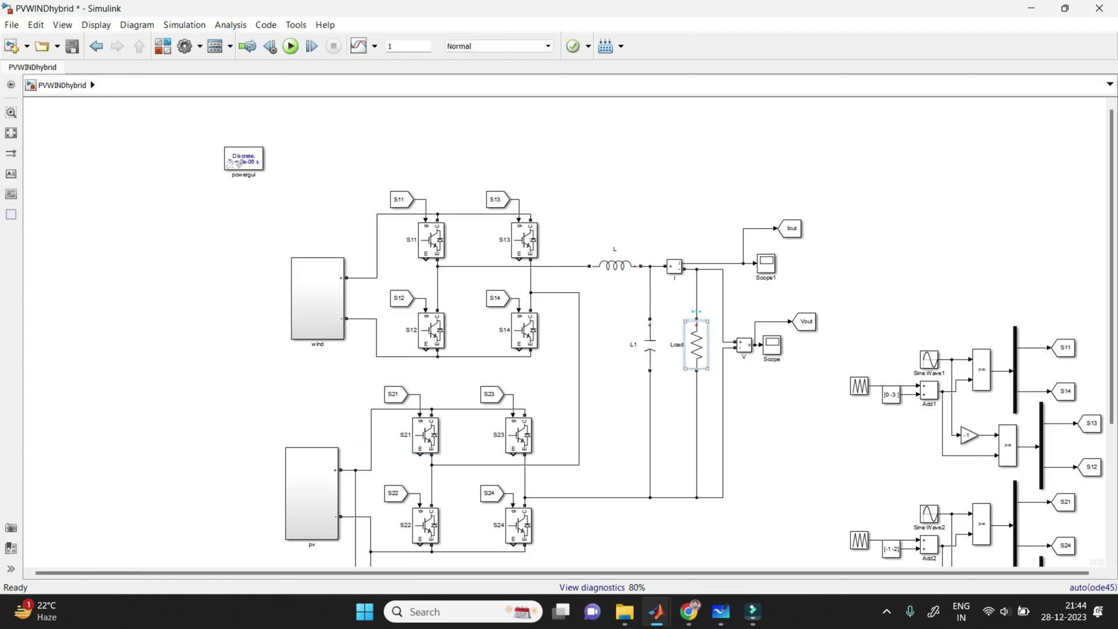
pyautogui.scroll(2, 635, 294)
pyautogui.click(610, 258)
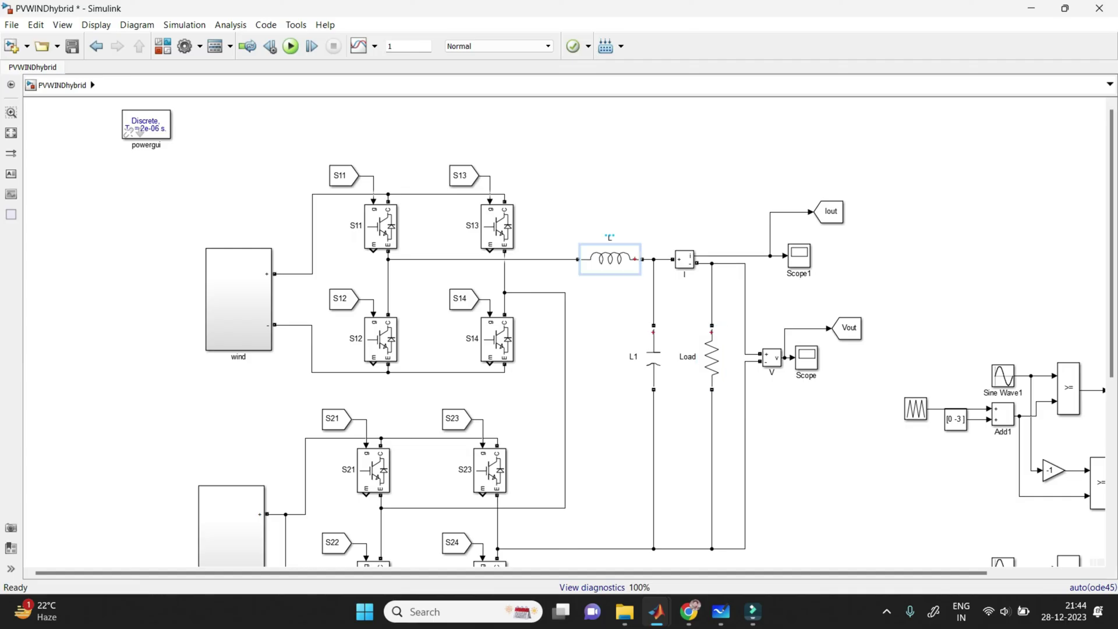
pyautogui.click(653, 357)
pyautogui.click(711, 357)
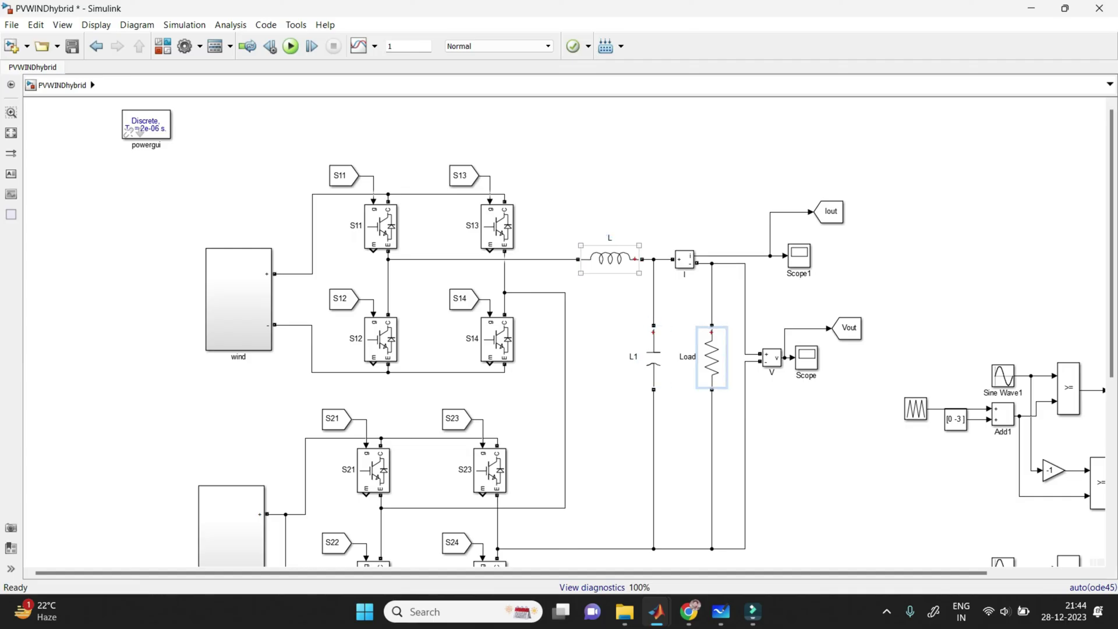
# - Switch to the Hybrid PV-Wind board in Microsoft Whiteboard and sketch a two-leg inverter bridge in red ink
pyautogui.click(720, 611)
pyautogui.moveTo(290, 228)
pyautogui.mouseDown()
pyautogui.moveTo(316, 212)
pyautogui.moveTo(412, 240)
pyautogui.mouseUp()
pyautogui.moveTo(387, 259); pyautogui.dragTo(423, 252)
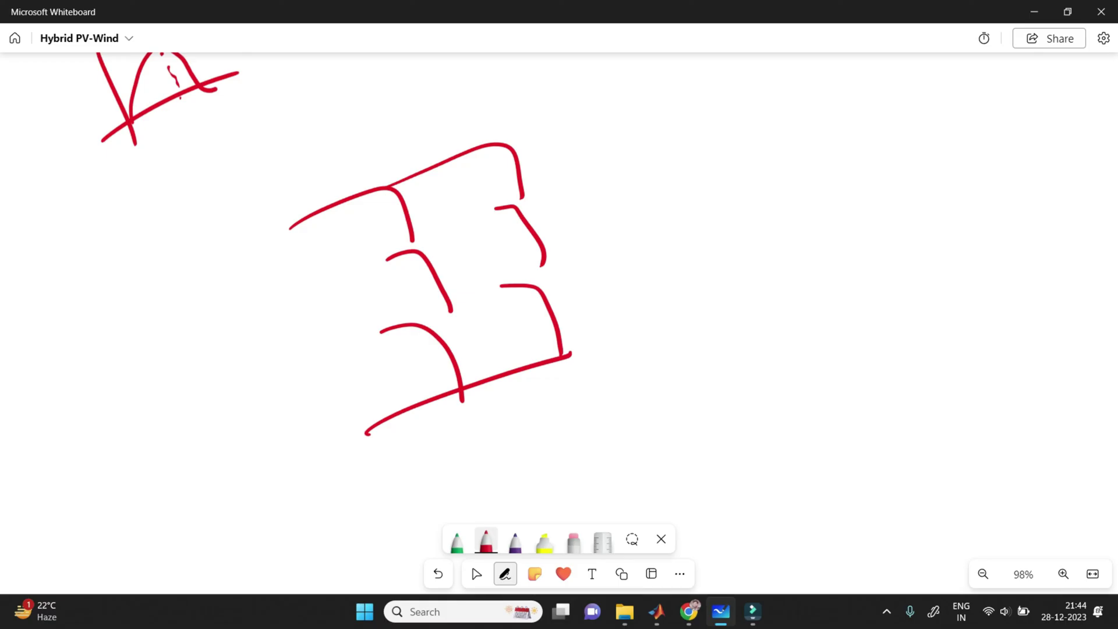
# - Sketch a pair of axes beside the bridge with a stepped multilevel inverter output waveform on them
pyautogui.moveTo(664, 139); pyautogui.dragTo(670, 287)
pyautogui.moveTo(617, 261); pyautogui.dragTo(851, 203)
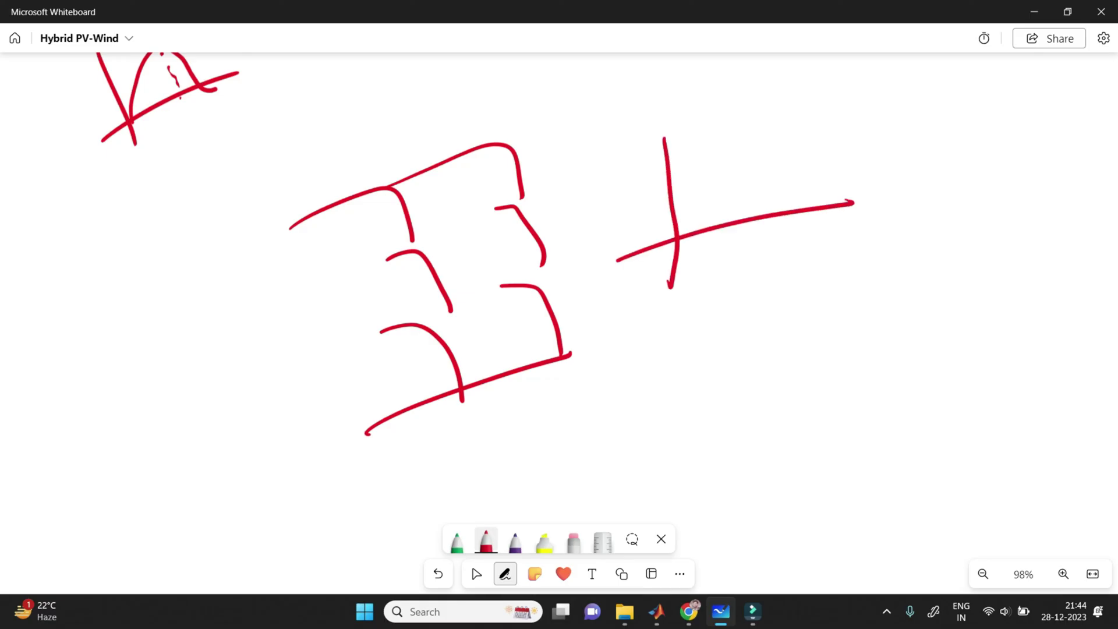
pyautogui.moveTo(672, 202)
pyautogui.mouseDown()
pyautogui.moveTo(750, 121)
pyautogui.moveTo(820, 207)
pyautogui.moveTo(849, 205)
pyautogui.moveTo(873, 254)
pyautogui.moveTo(900, 275)
pyautogui.moveTo(924, 250)
pyautogui.mouseUp()
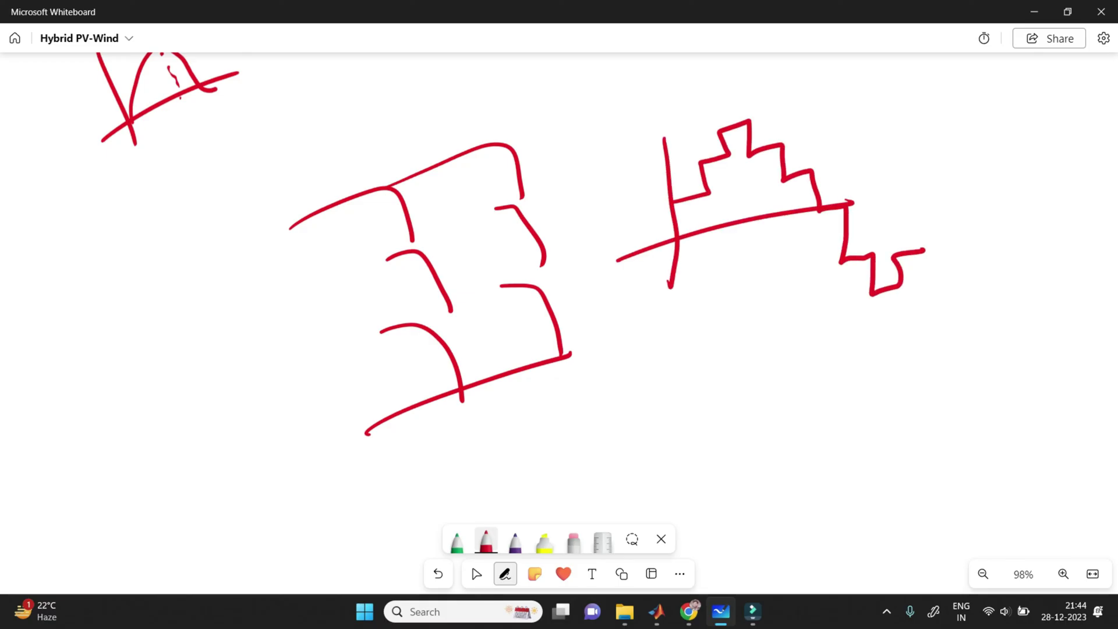
# - Sketch a second pair of axes with a curve below the stepped waveform, and add linking strokes between the two graphs
pyautogui.moveTo(667, 383); pyautogui.dragTo(691, 499)
pyautogui.moveTo(649, 487); pyautogui.dragTo(840, 438)
pyautogui.moveTo(721, 473); pyautogui.dragTo(852, 411)
pyautogui.moveTo(747, 265)
pyautogui.mouseDown()
pyautogui.moveTo(774, 319)
pyautogui.moveTo(851, 357)
pyautogui.mouseUp()
pyautogui.moveTo(860, 347); pyautogui.dragTo(893, 347)
pyautogui.moveTo(847, 314)
pyautogui.mouseDown()
pyautogui.moveTo(884, 376)
pyautogui.moveTo(835, 319)
pyautogui.mouseUp()
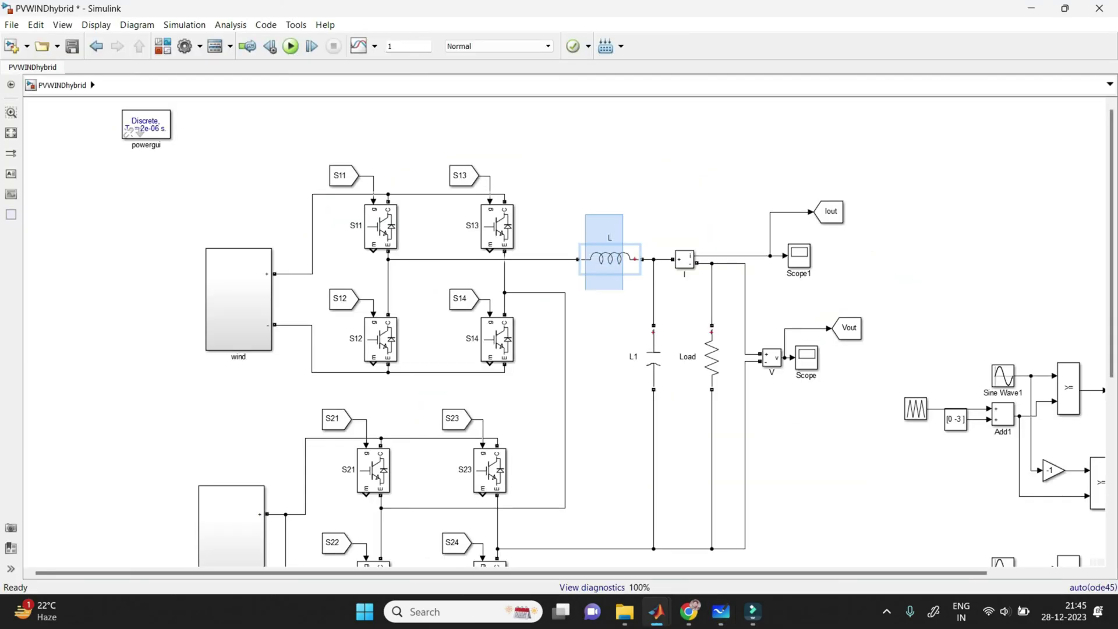
# - Switch back to the Simulink model and examine the LC filter and the output current and voltage measurement blocks with their scopes
pyautogui.moveTo(590, 202); pyautogui.dragTo(659, 376)
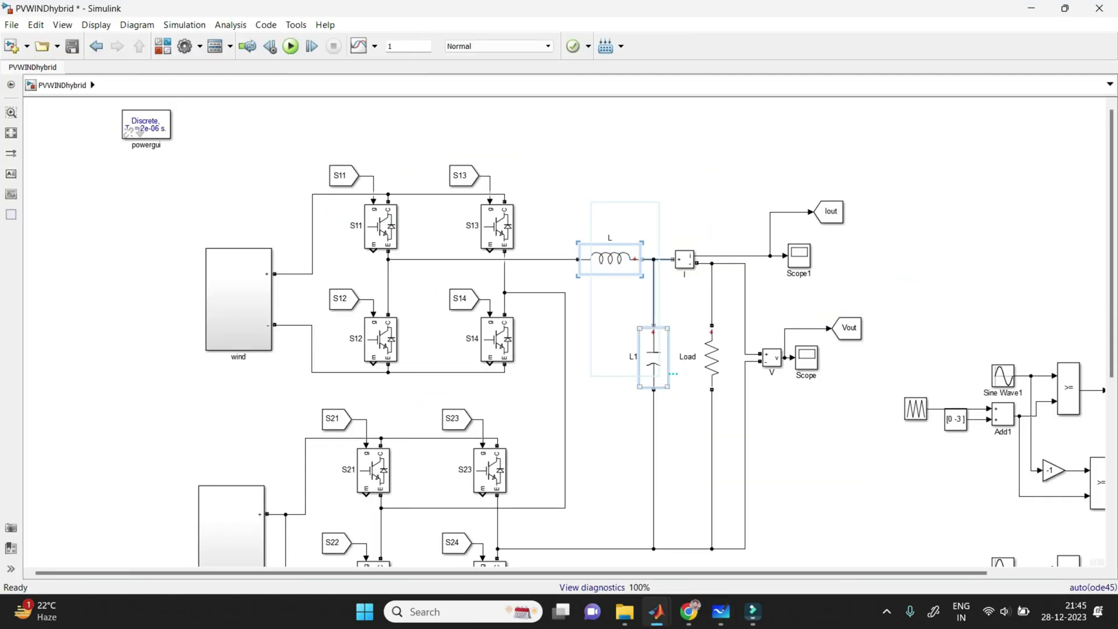
pyautogui.click(684, 259)
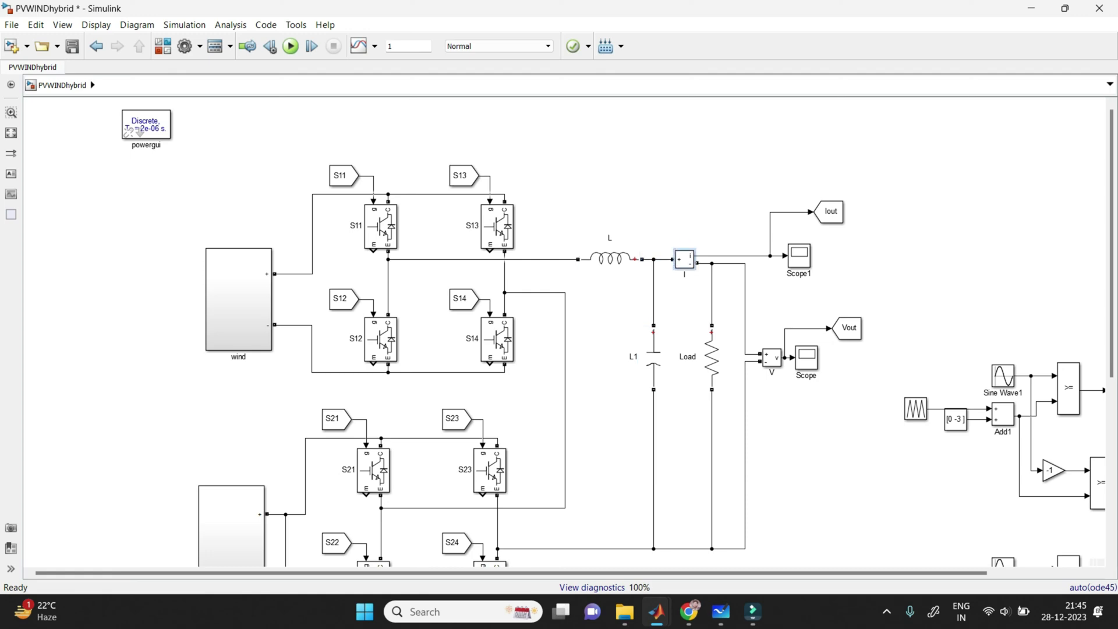
pyautogui.click(771, 358)
pyautogui.scroll(3, 926, 213)
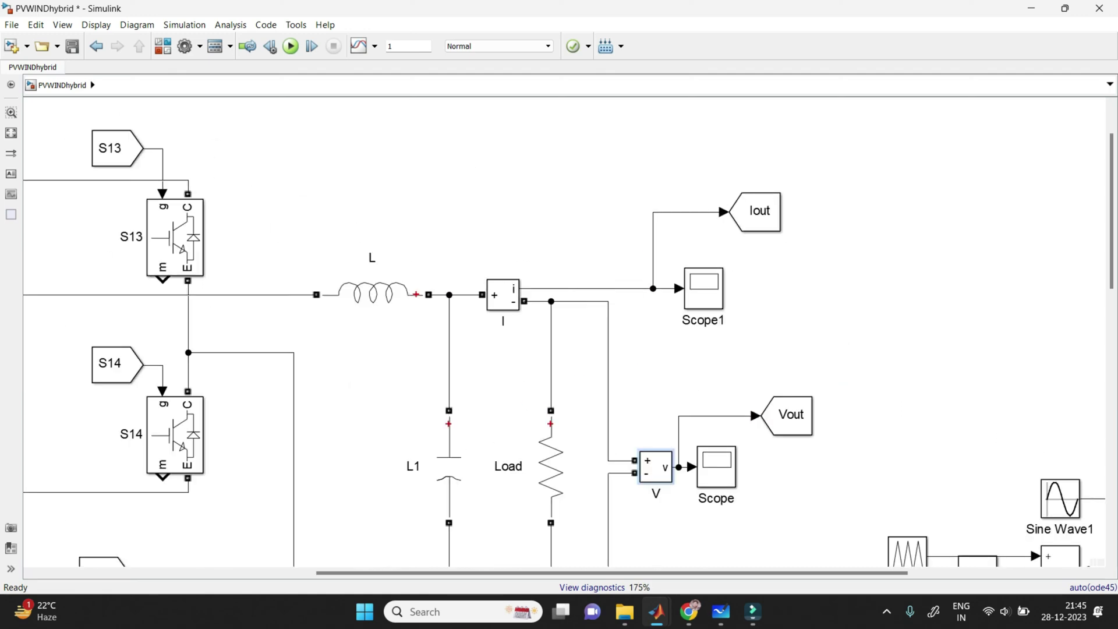
pyautogui.scroll(-3, 740, 394)
pyautogui.scroll(-1, 519, 364)
pyautogui.scroll(1, 519, 364)
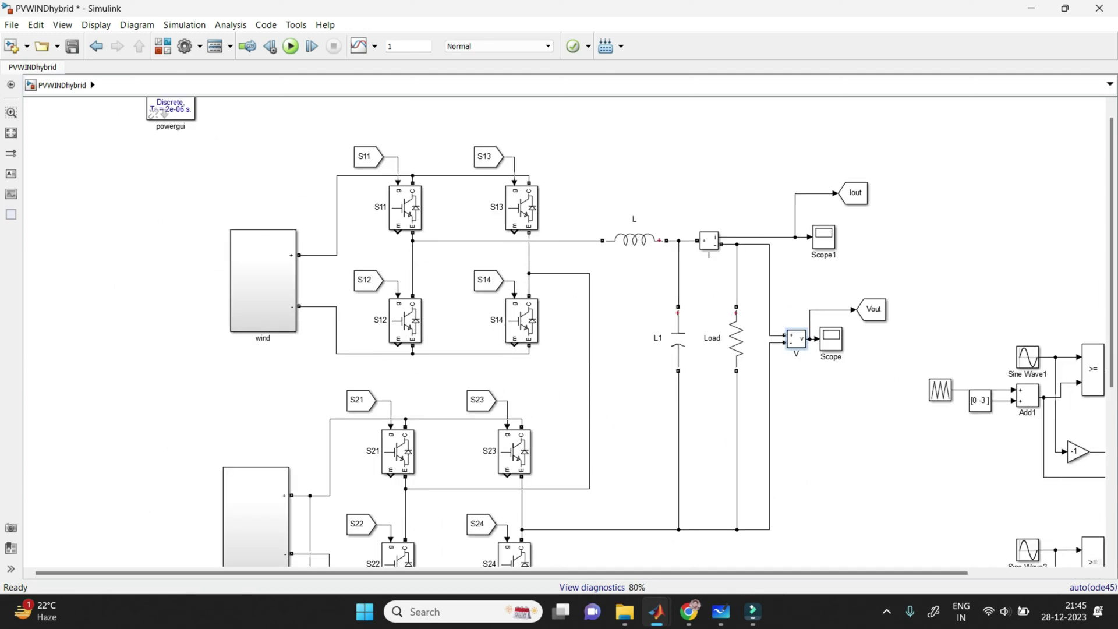
# - Examine the switching pulse generator, covering the Sine Wave1 reference, the offset triangular carrier and the comparator driving S11 and S14
pyautogui.scroll(2, 514, 363)
pyautogui.hscroll(5, 564, 331)
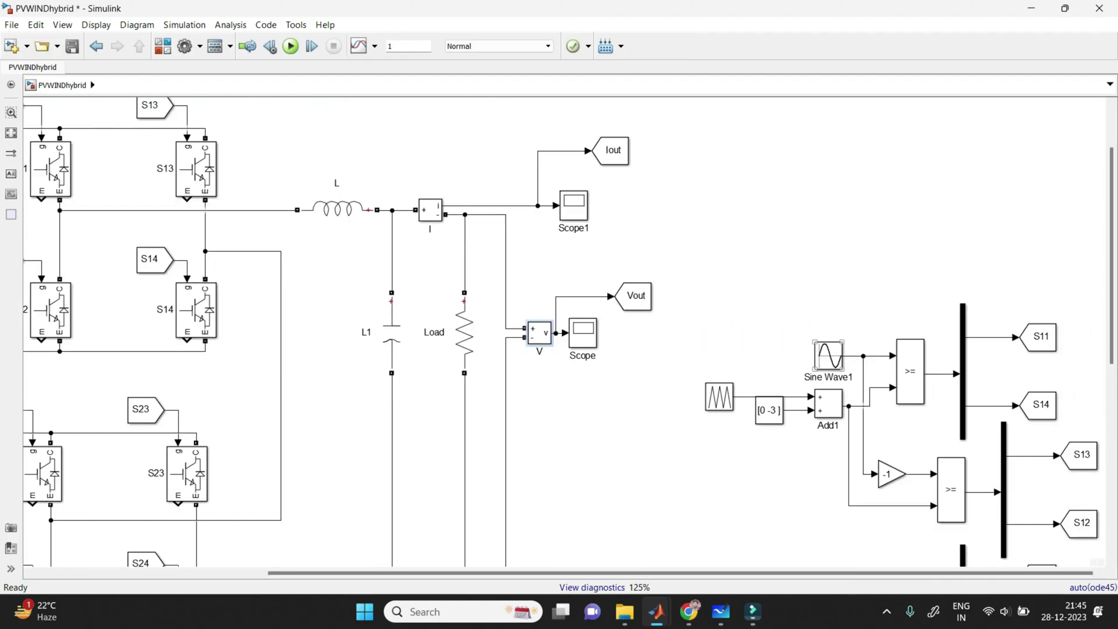
pyautogui.scroll(2, 861, 373)
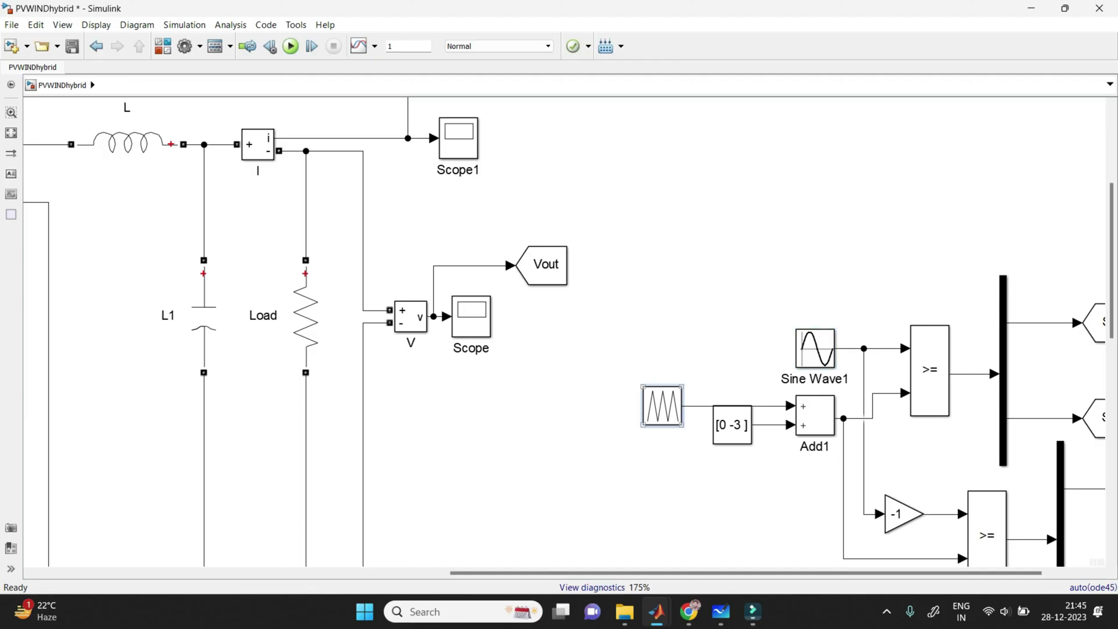
pyautogui.scroll(-1, 664, 408)
pyautogui.click(908, 380)
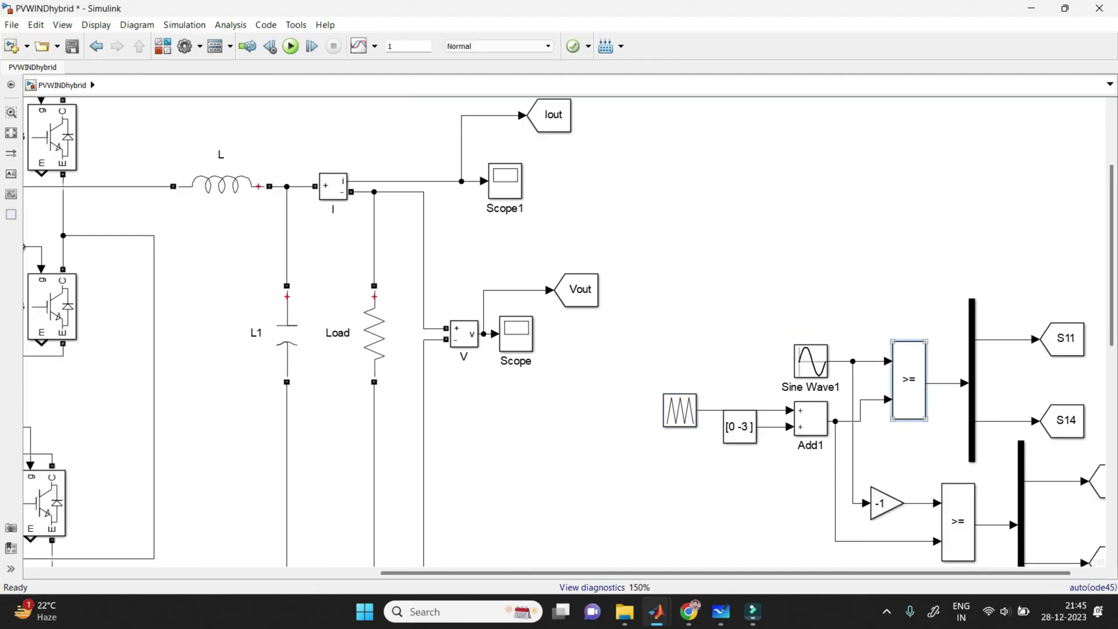
# - Open the S11 Goto block of the pulse generator and trace it to its corresponding From block at the upper bridge
pyautogui.moveTo(725, 573); pyautogui.dragTo(748, 573)
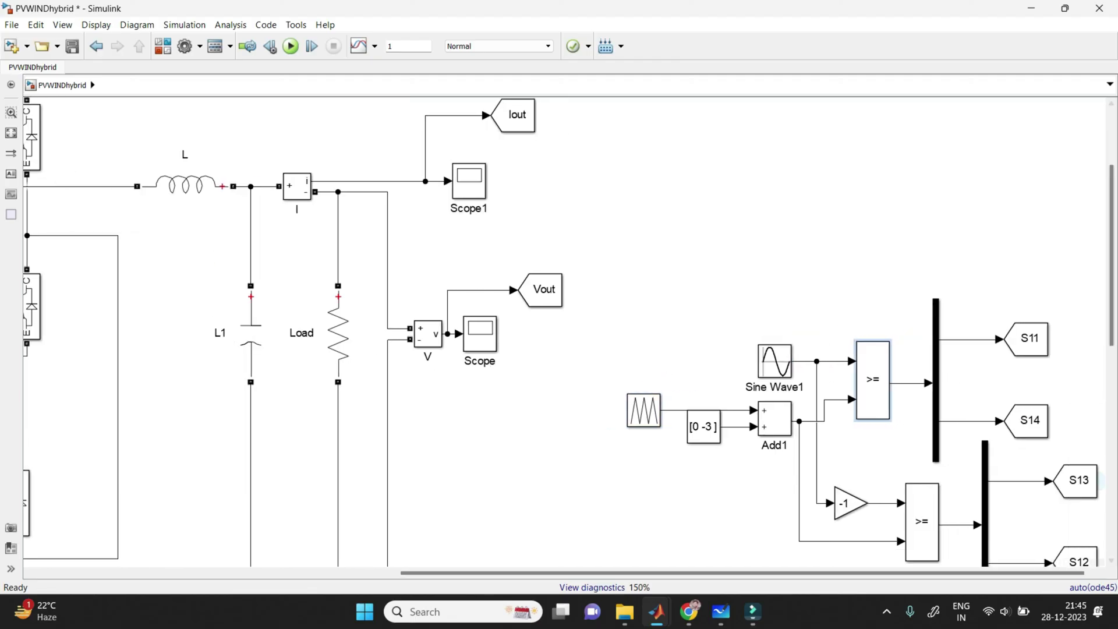
pyautogui.doubleClick(1029, 338)
pyautogui.click(462, 300)
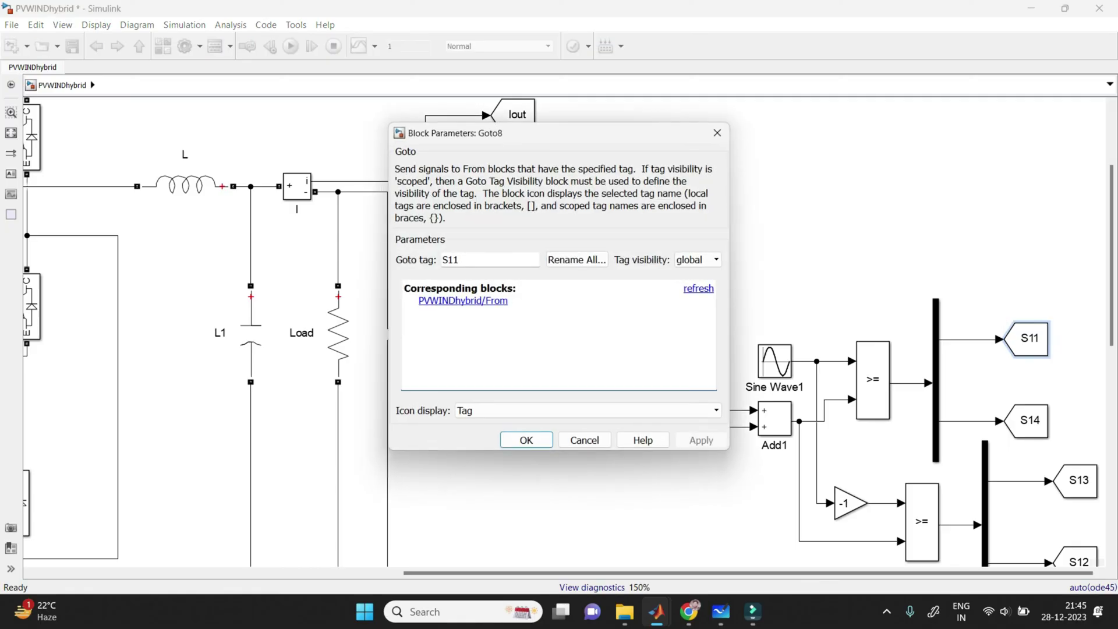
pyautogui.scroll(-2, 405, 339)
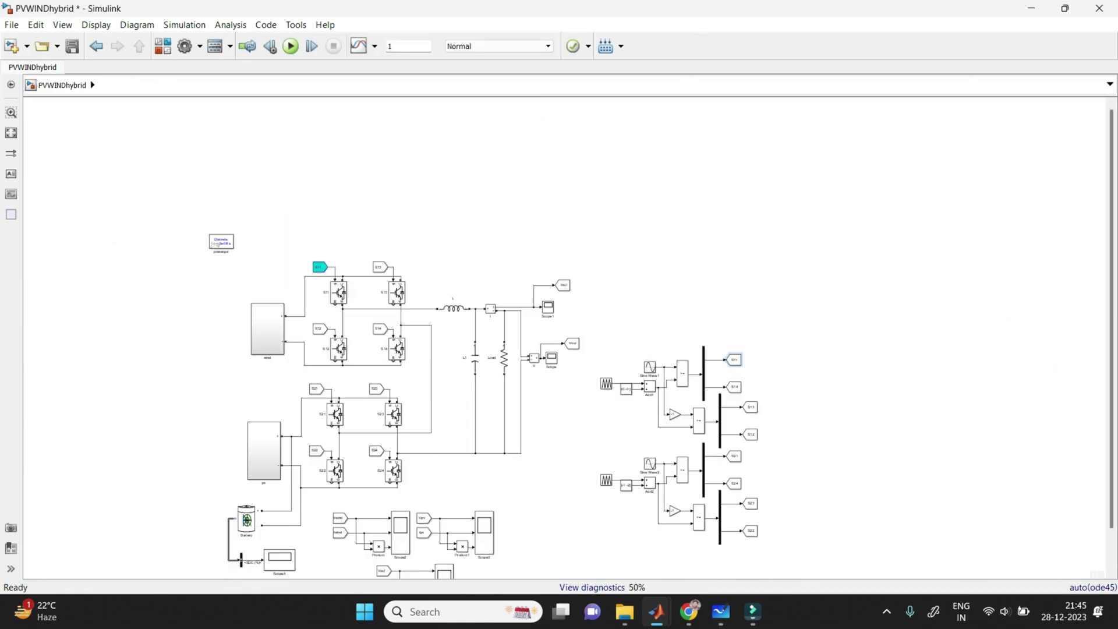
pyautogui.scroll(2, 304, 448)
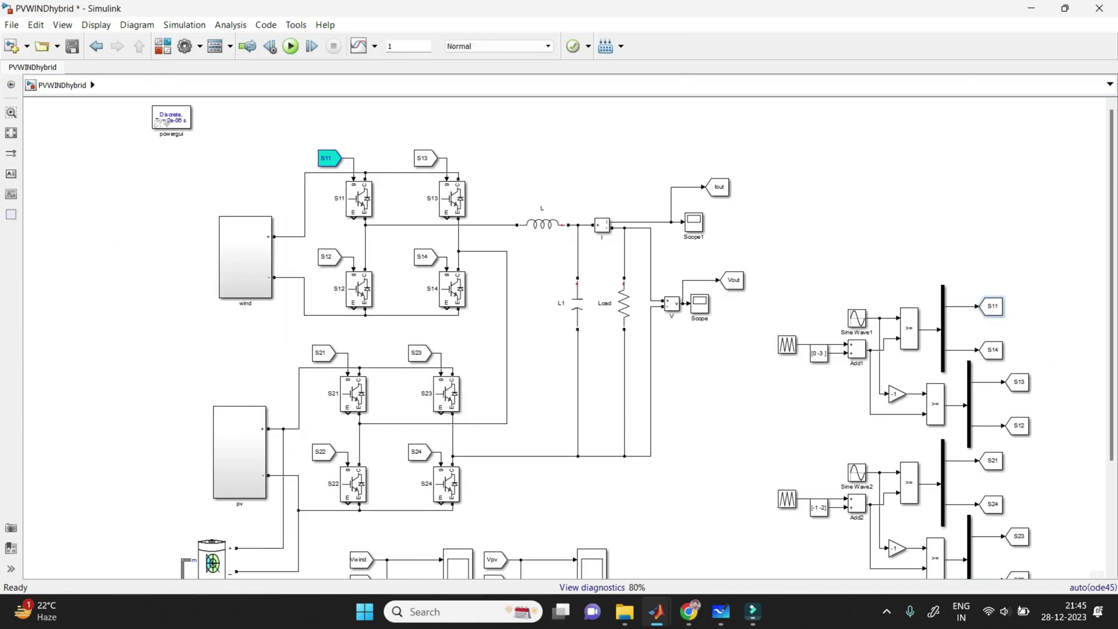
# - Examine the Vwind, Iwind and Product signals feeding Scope2 and view their waveforms in the maximized scope
pyautogui.scroll(4, 507, 536)
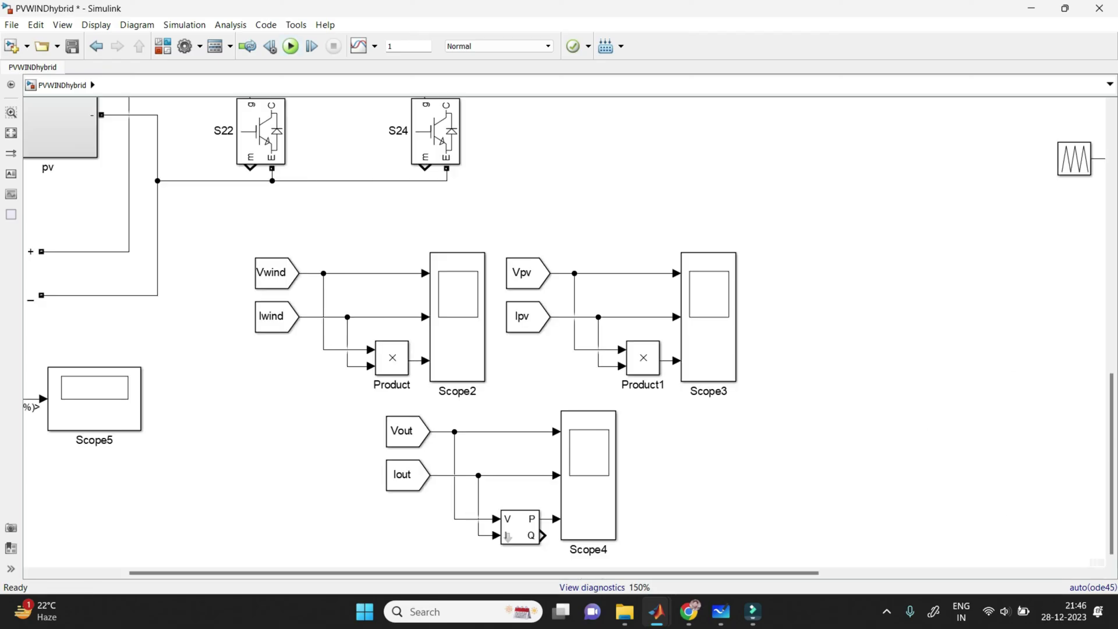
pyautogui.doubleClick(457, 315)
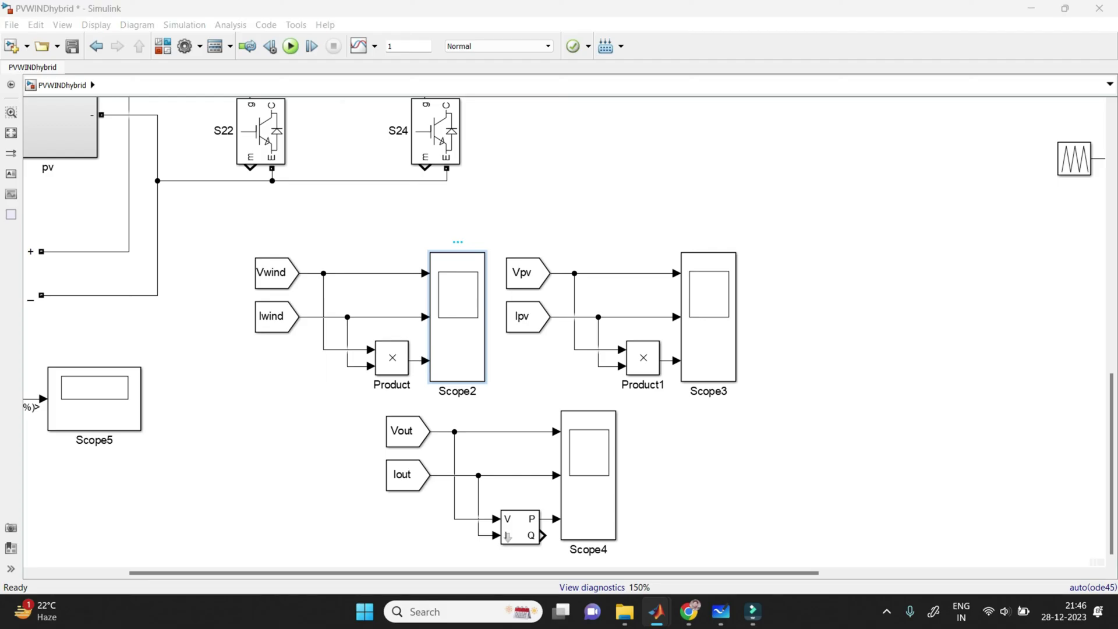
pyautogui.click(744, 114)
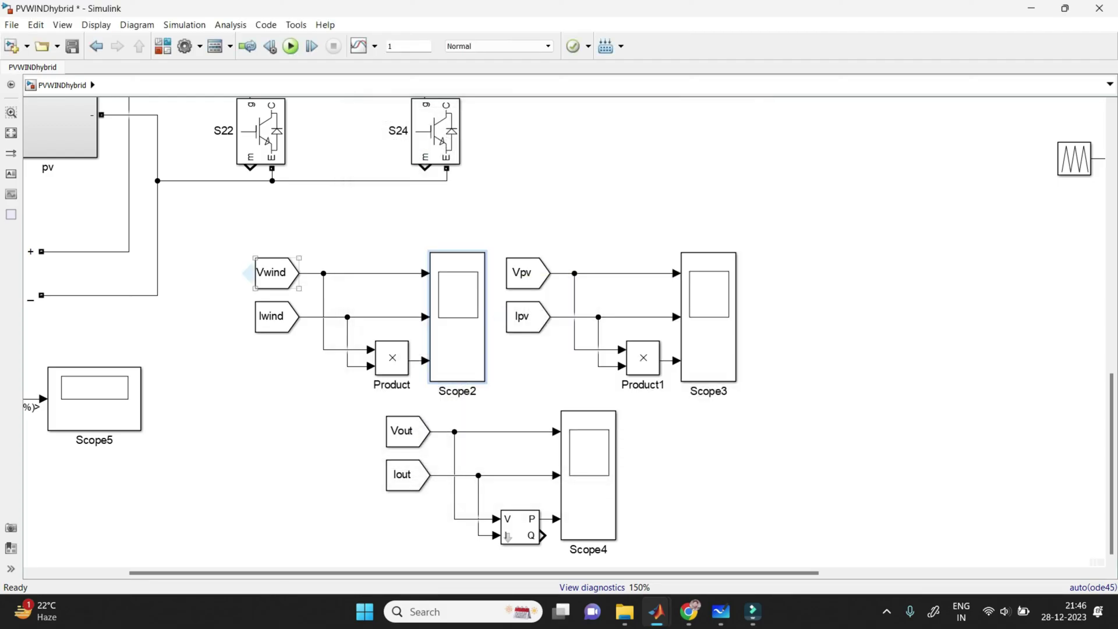
pyautogui.click(271, 272)
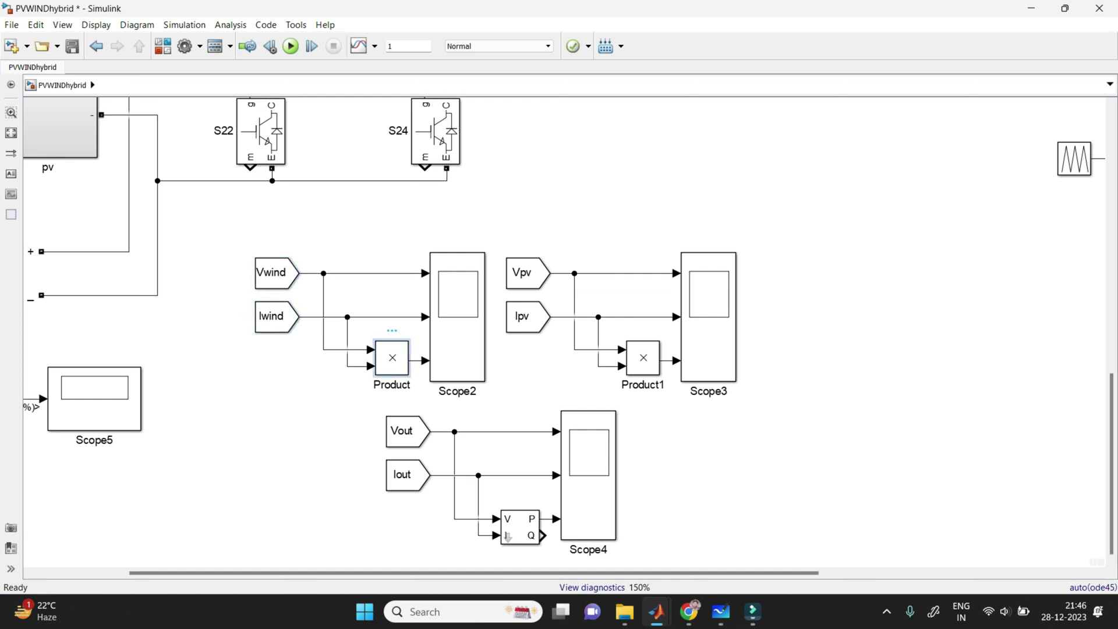
pyautogui.doubleClick(458, 318)
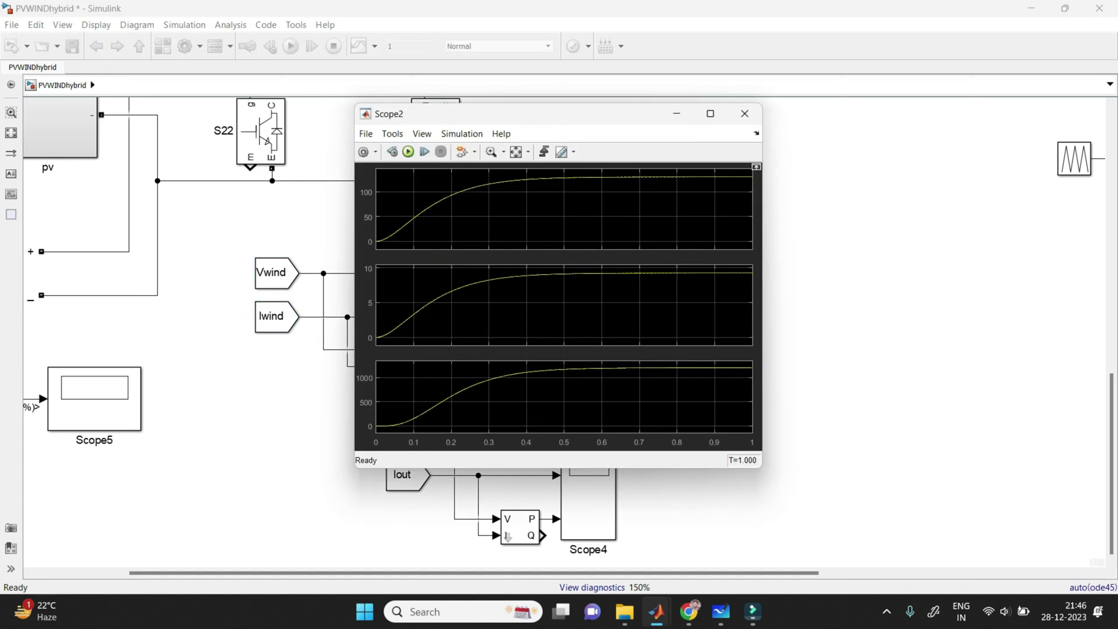
pyautogui.click(710, 113)
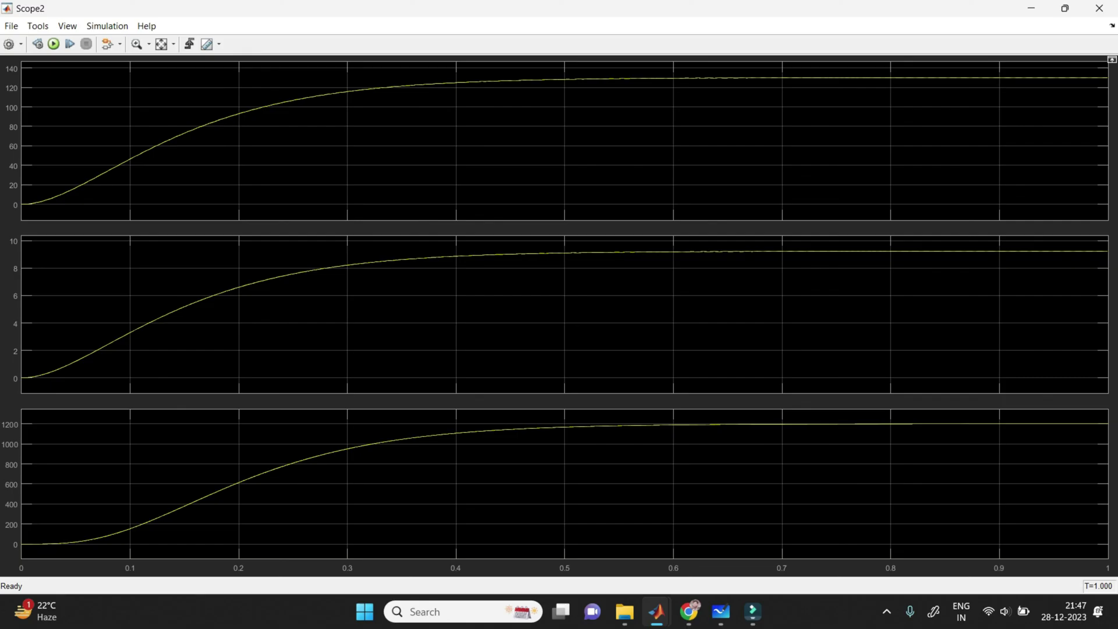
pyautogui.click(1030, 9)
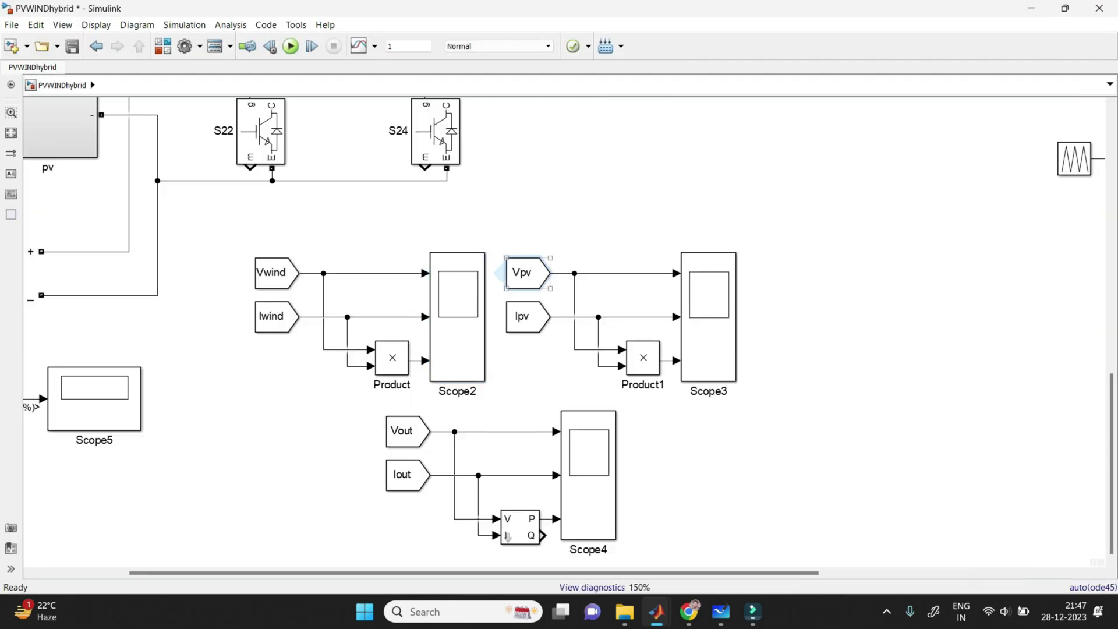
# - Examine the PV voltage, current and power signals in Scope3 and the Vout and Iout inputs of Scope4
pyautogui.click(524, 316)
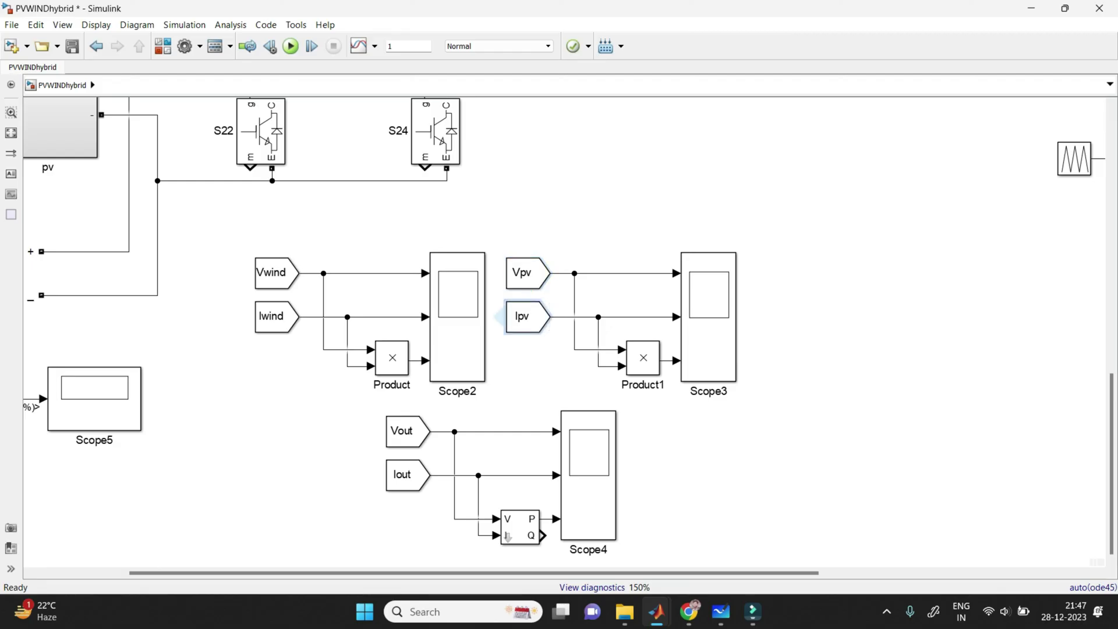
pyautogui.doubleClick(709, 317)
pyautogui.press('super+Up')
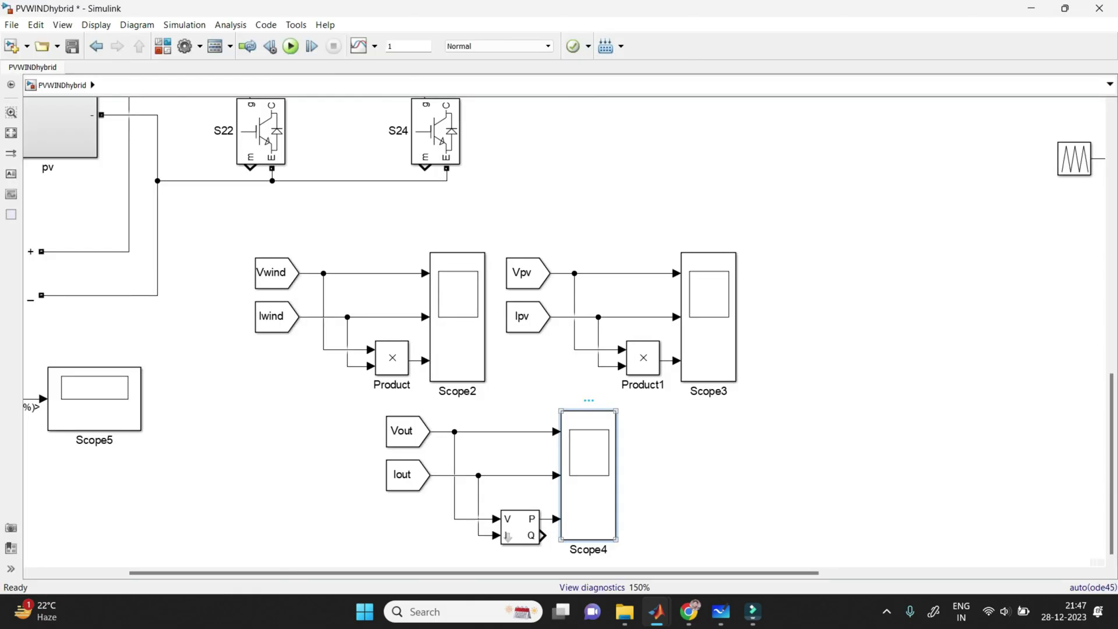
pyautogui.click(385, 431)
pyautogui.click(386, 475)
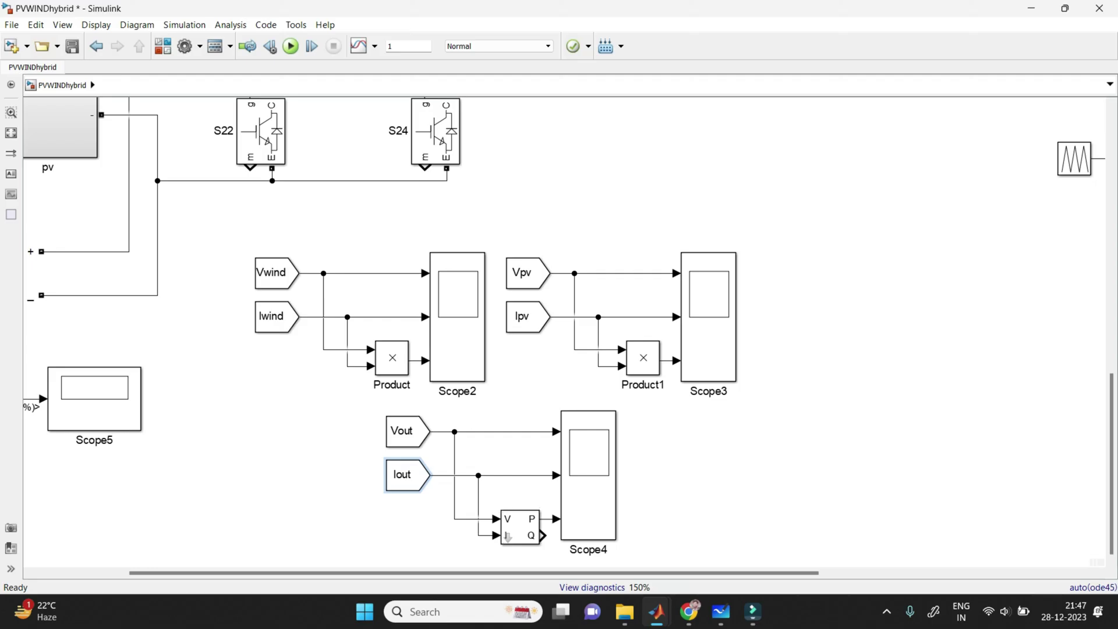
pyautogui.scroll(5, 507, 536)
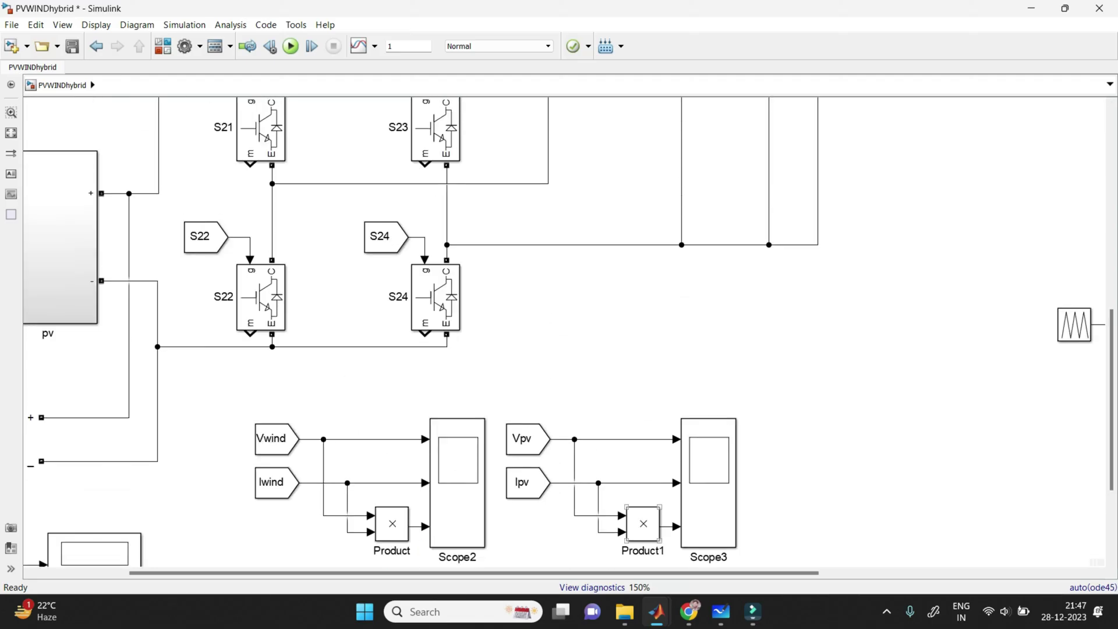
pyautogui.click(708, 482)
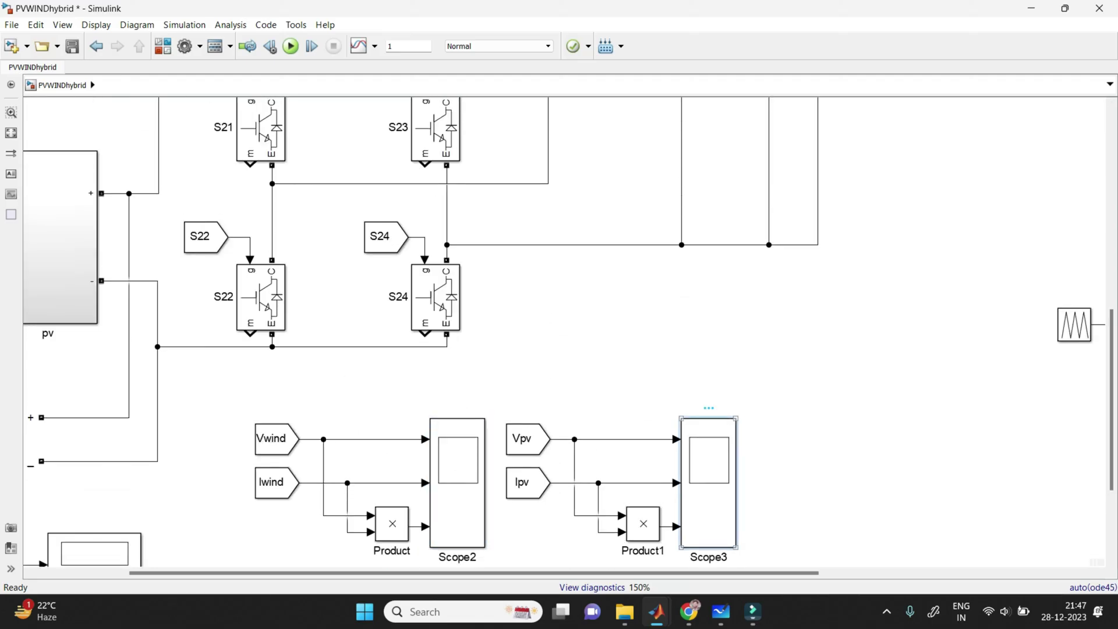
# - View the output current waveform in Scope1 and scale its axes to fit the signal
pyautogui.scroll(11, 568, 332)
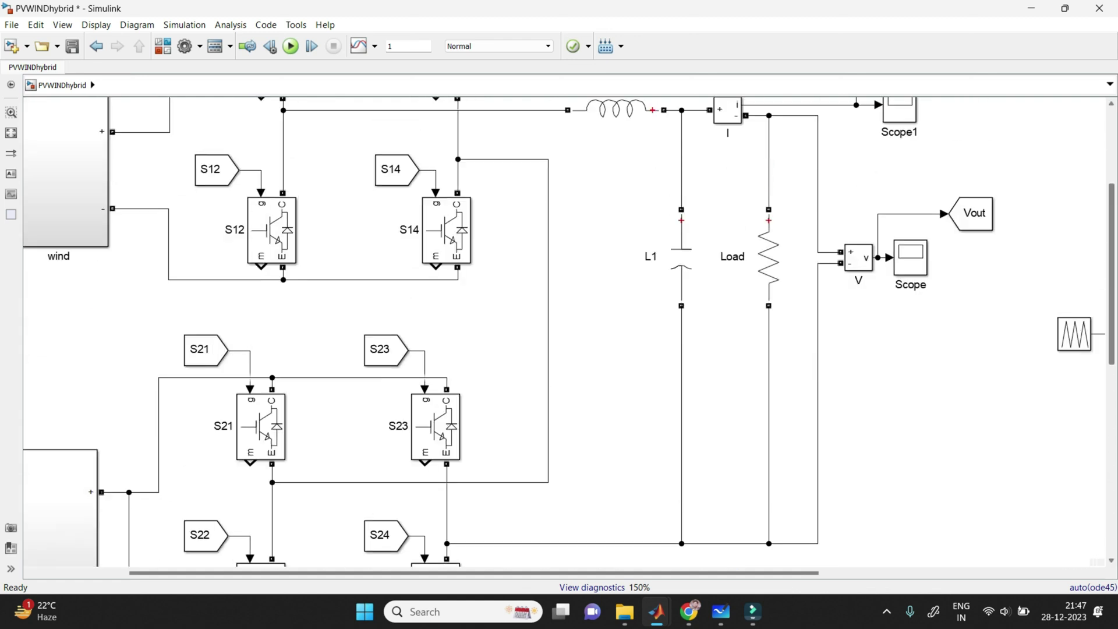
pyautogui.click(899, 183)
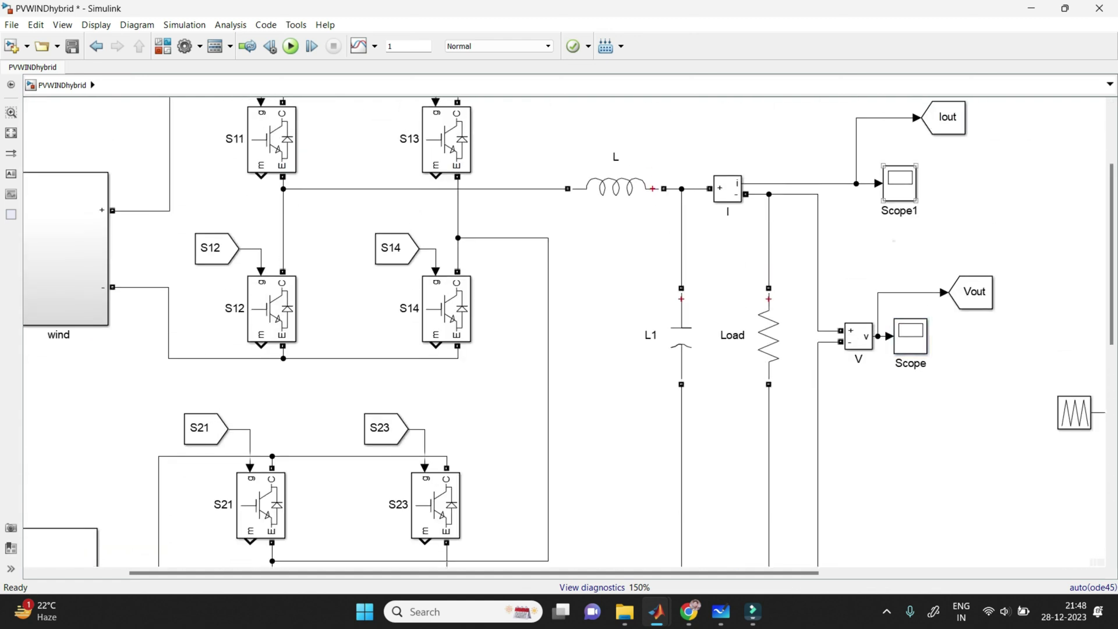
pyautogui.doubleClick(899, 182)
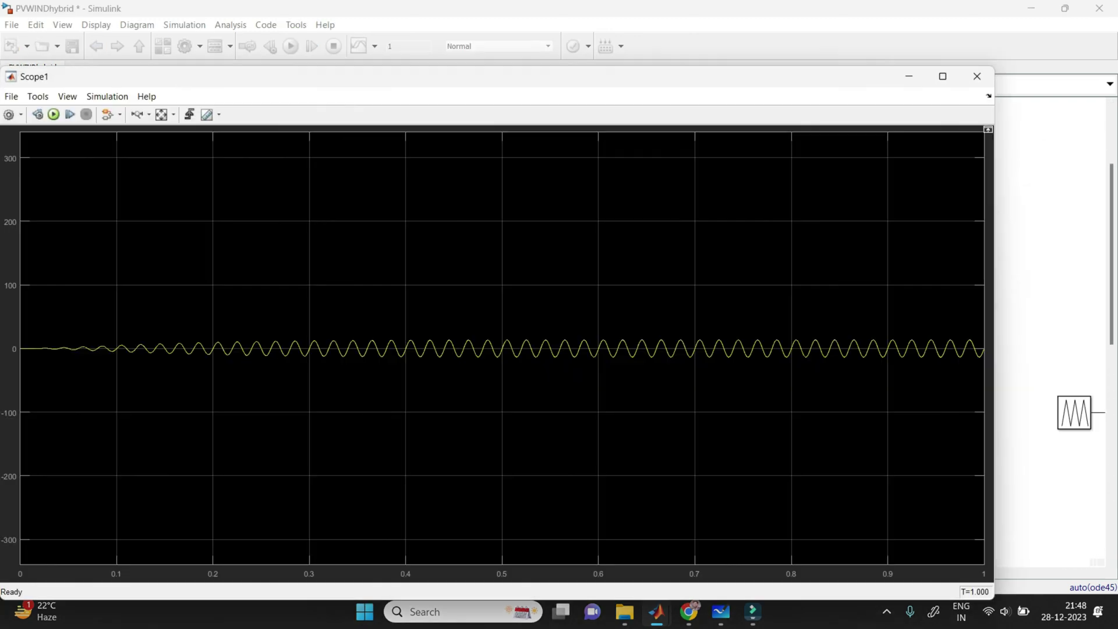
pyautogui.click(161, 115)
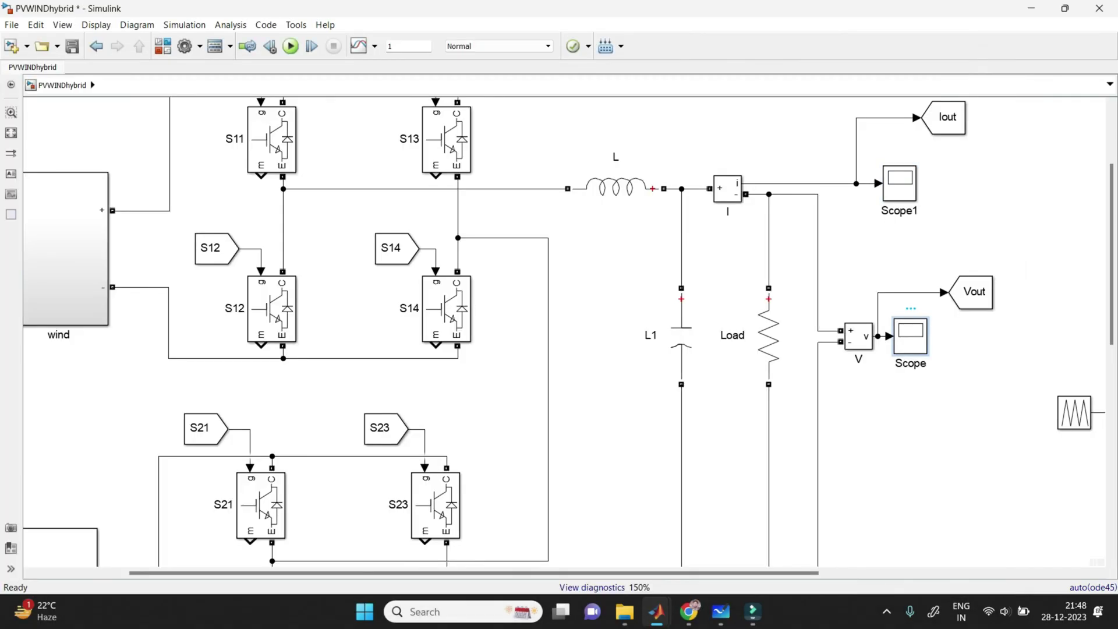
# - View the load voltage waveform in the scope at voltage measurement V, scale its axes to fit, and close it
pyautogui.doubleClick(910, 337)
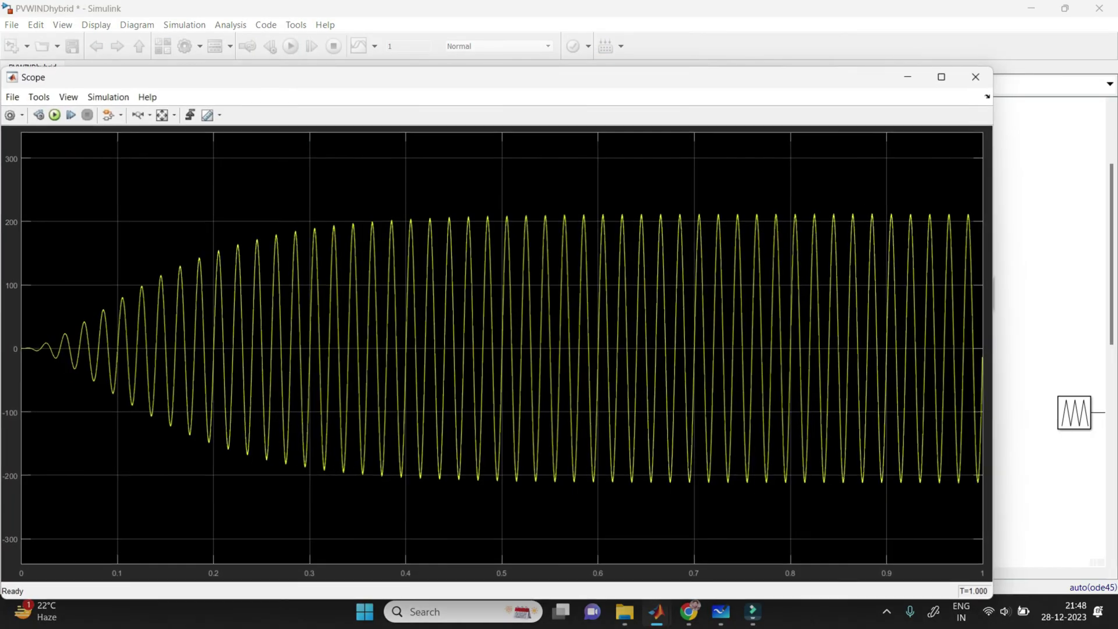
pyautogui.click(161, 115)
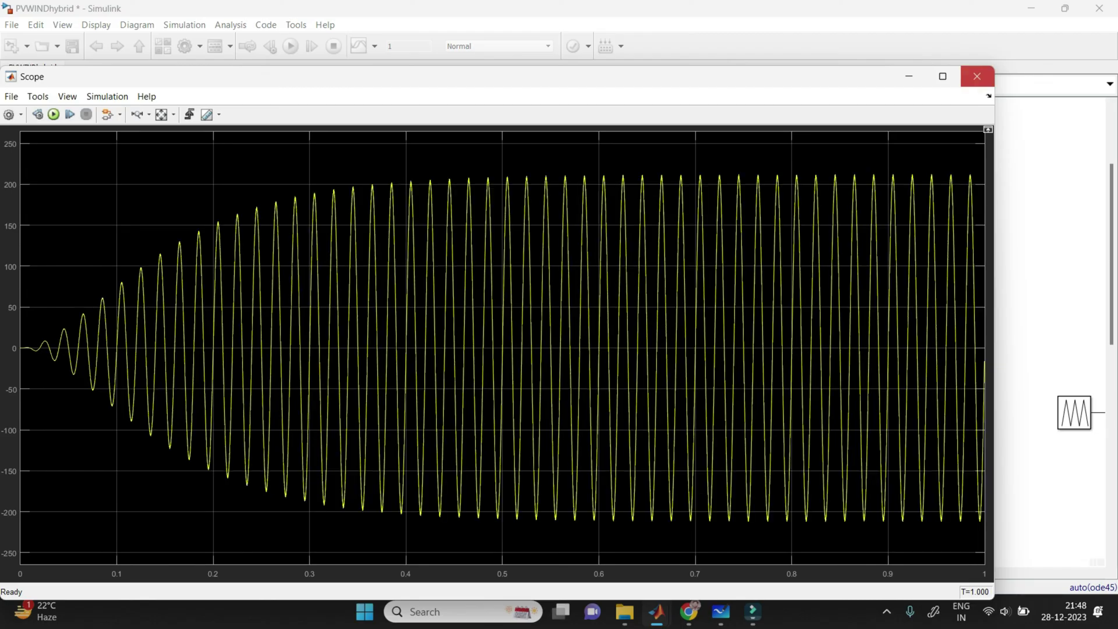
pyautogui.click(976, 76)
# - View the output voltage, current and active power waveforms in Scope4, then close it and return to the model overview
pyautogui.moveTo(1110, 255); pyautogui.dragTo(1110, 464)
pyautogui.click(588, 474)
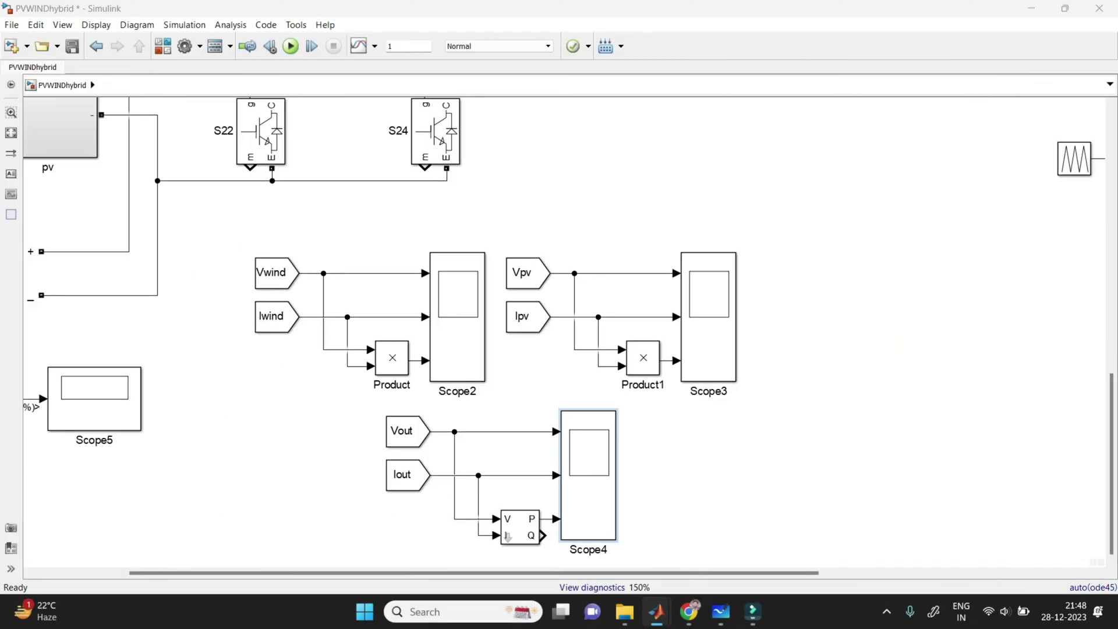
pyautogui.doubleClick(588, 495)
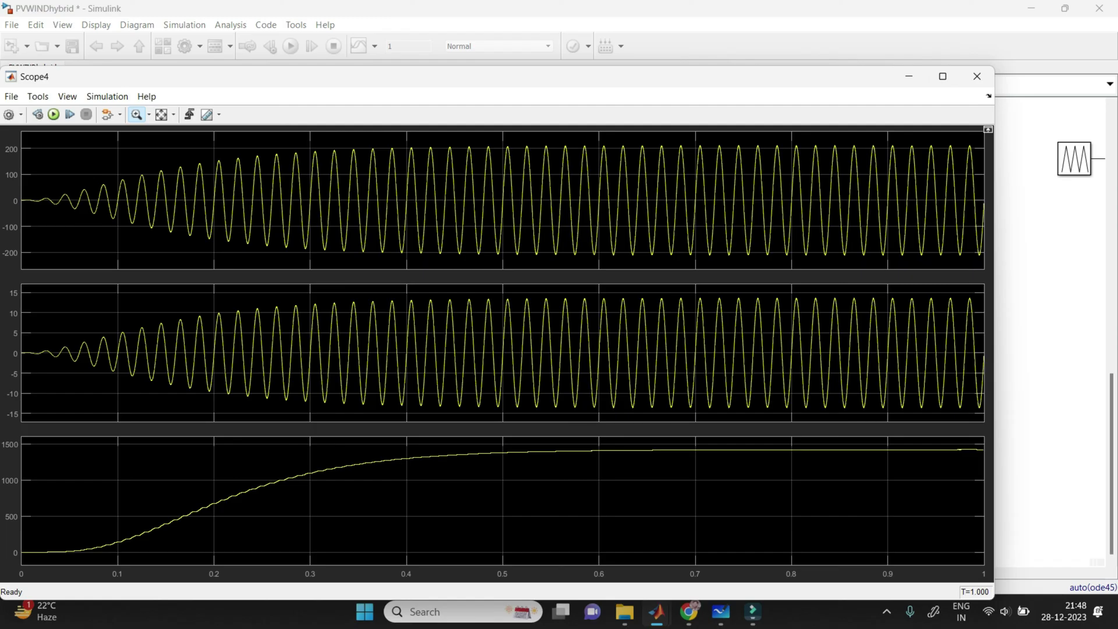
pyautogui.click(976, 77)
pyautogui.scroll(-3, 564, 337)
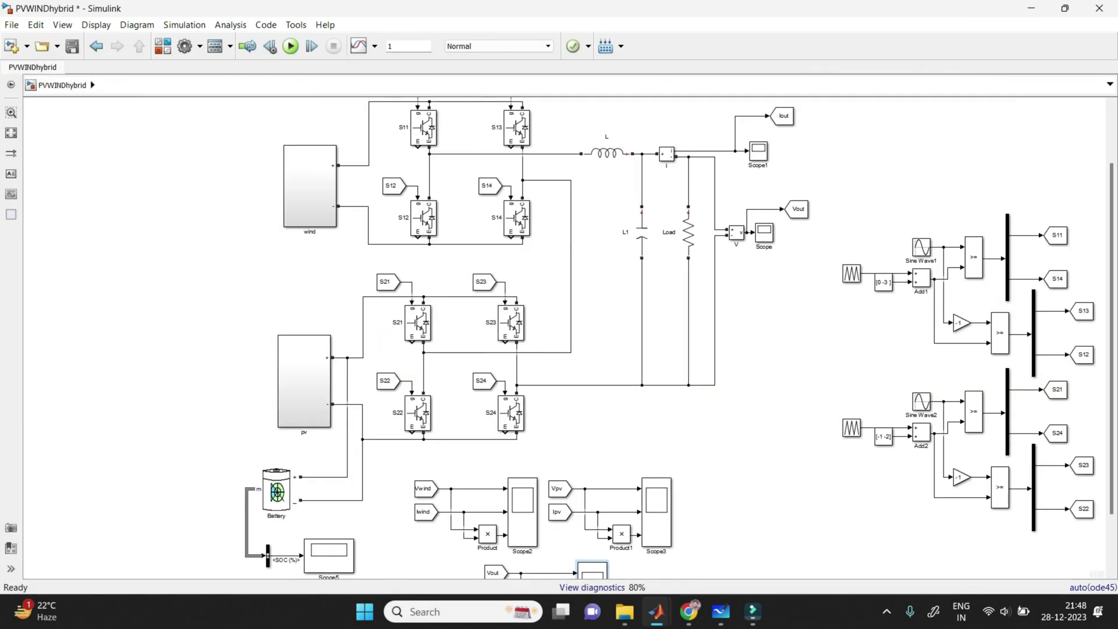